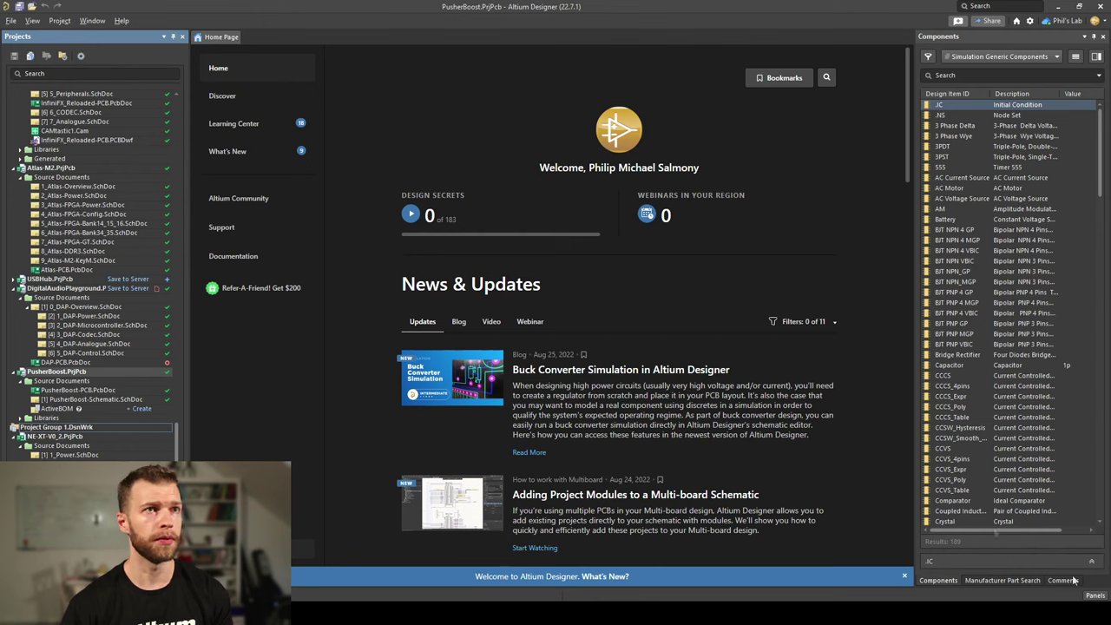
Show the Manufacturer Part Search panel with its component category tiles.
left_click(1010, 580)
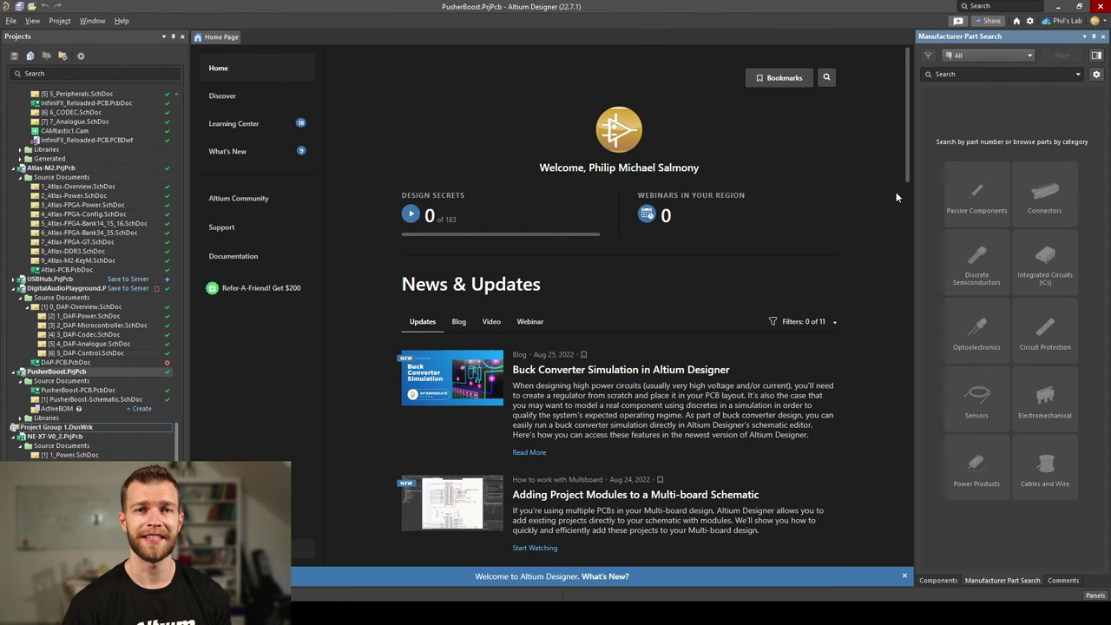
Create a new file-based schematic library, Schlib1.SchLib, from File > New > Library.
left_click(15, 23)
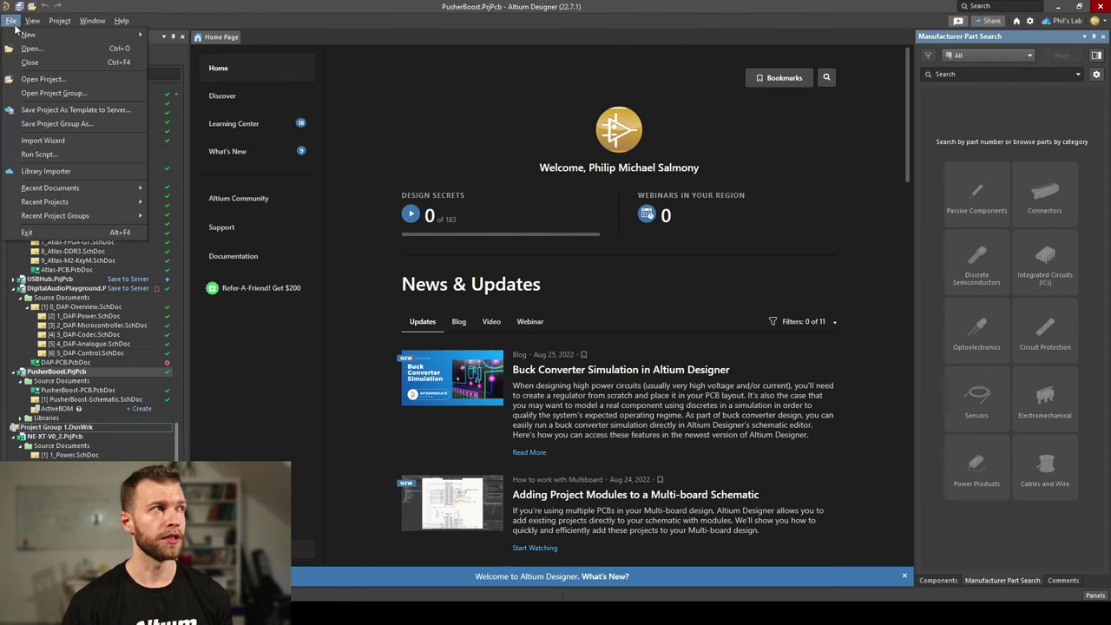
mouse_move(22, 37)
left_click(231, 153)
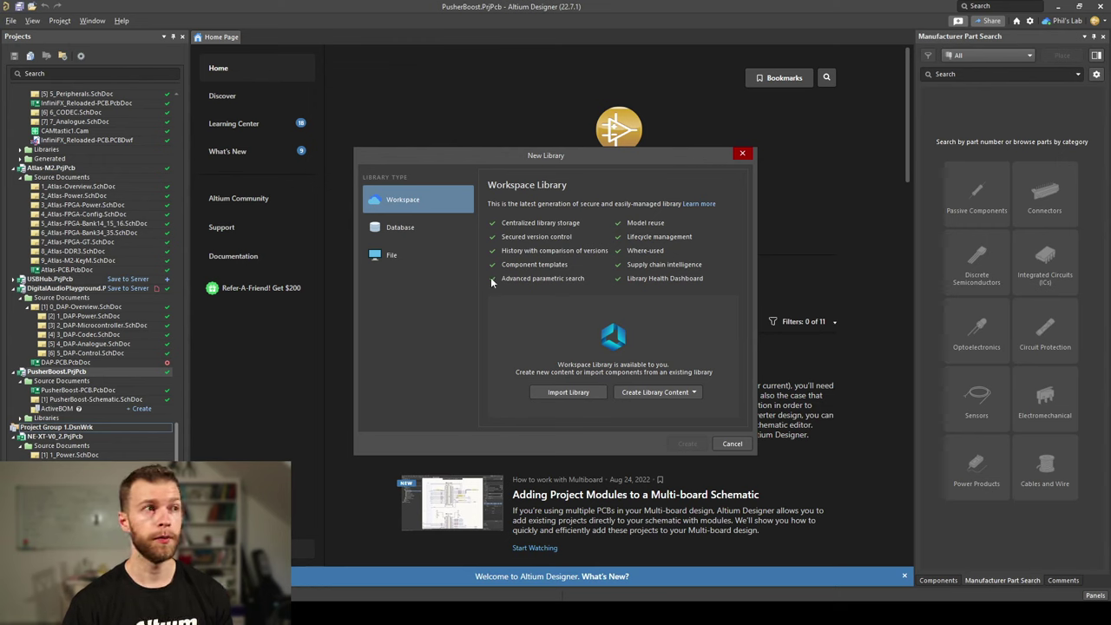
left_click(387, 257)
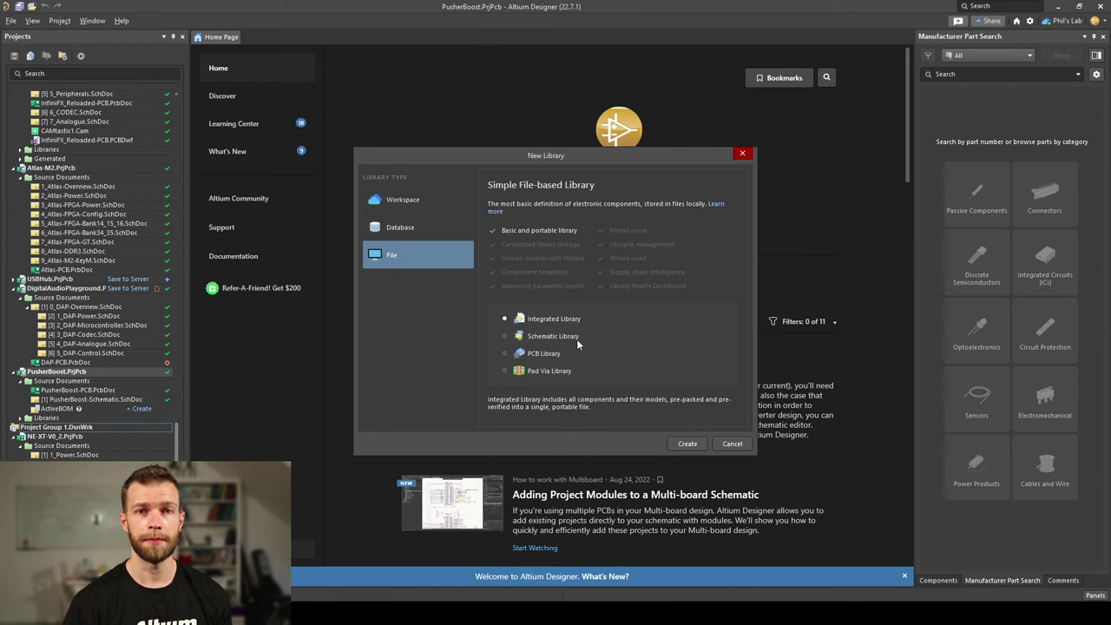
left_click(545, 337)
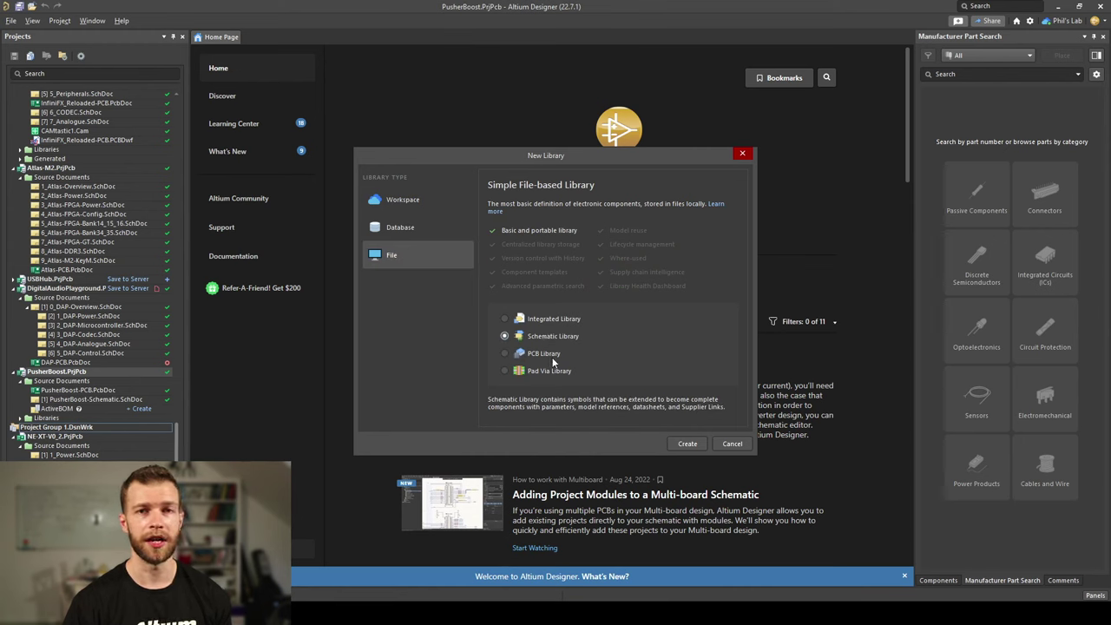
left_click(690, 444)
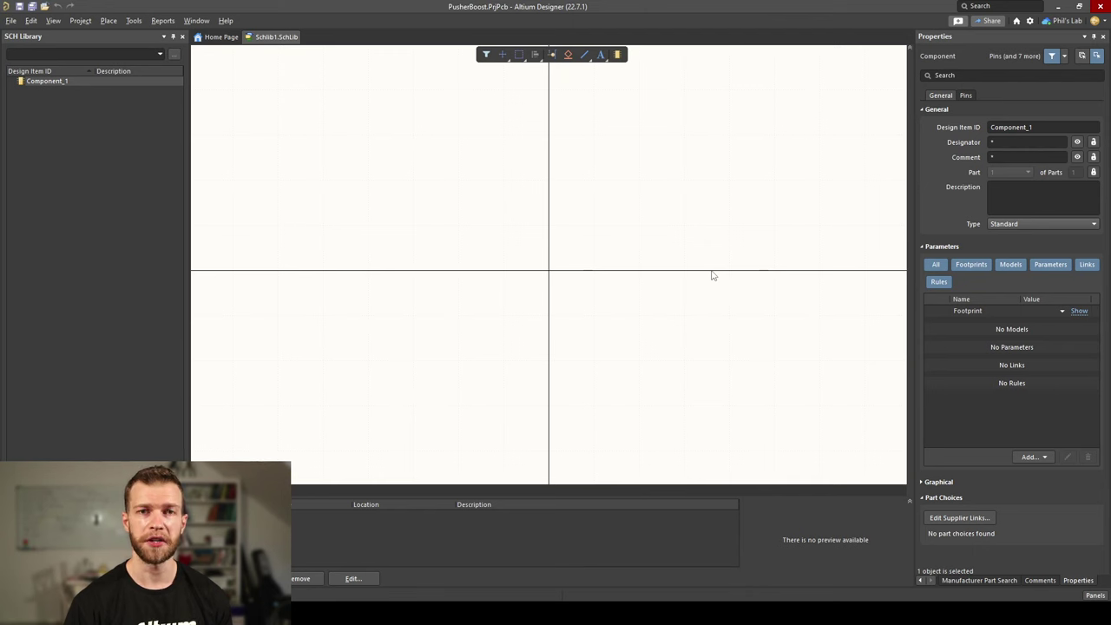
Scroll the blank Component_1 sheet and bring up the Place menu with P.
scroll(377, 301, "right", 1, "shift")
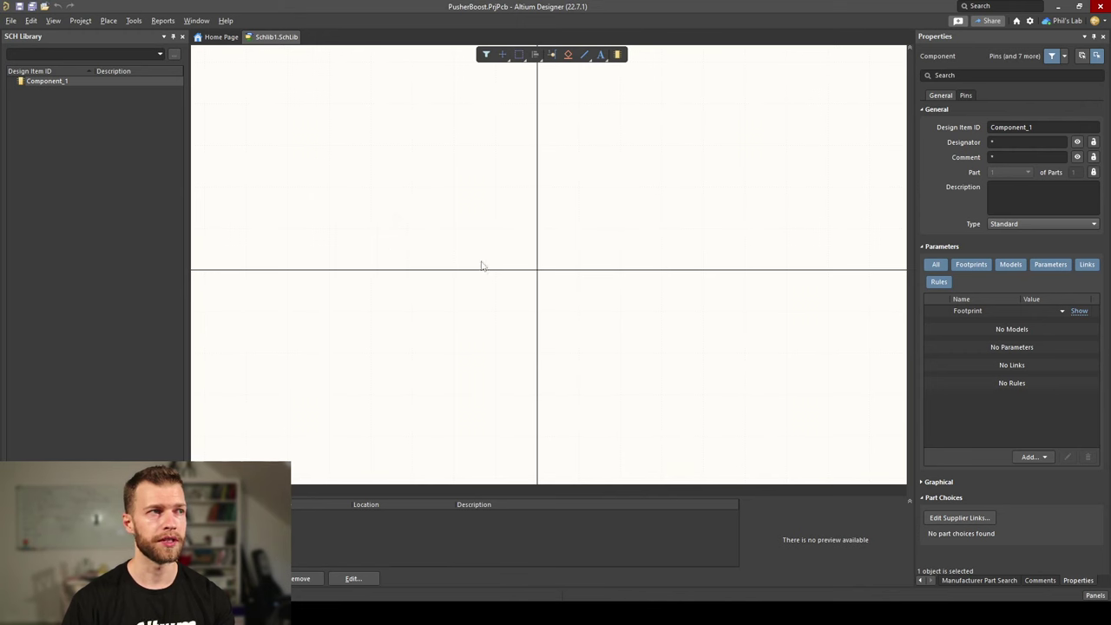
key("p")
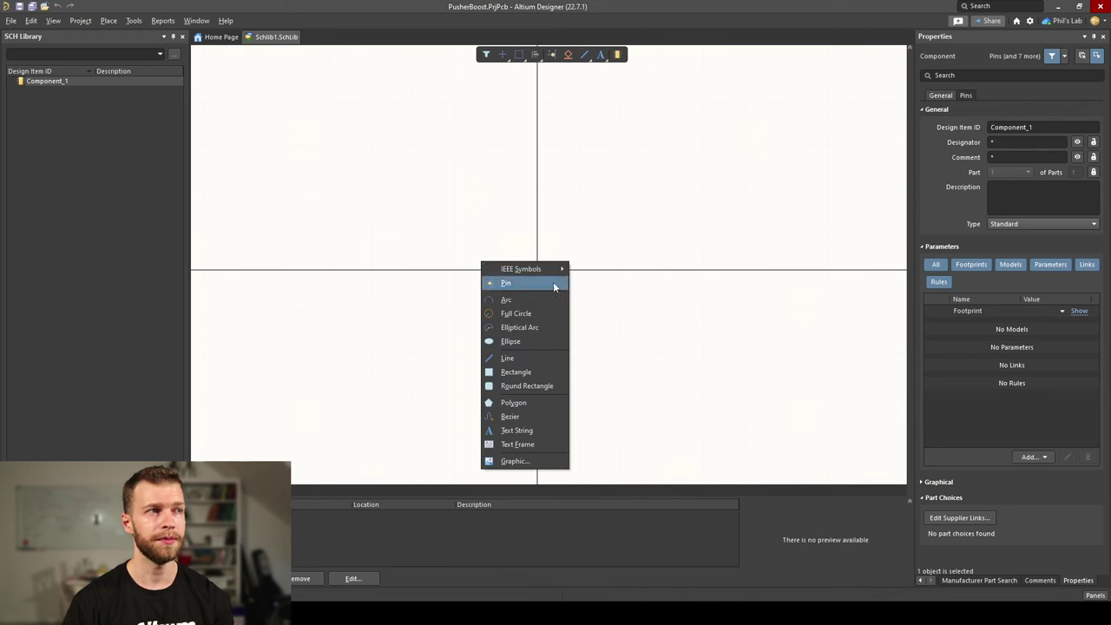
Start a pin placement with designator 1, an empty name and Passive electrical type.
left_click(516, 287)
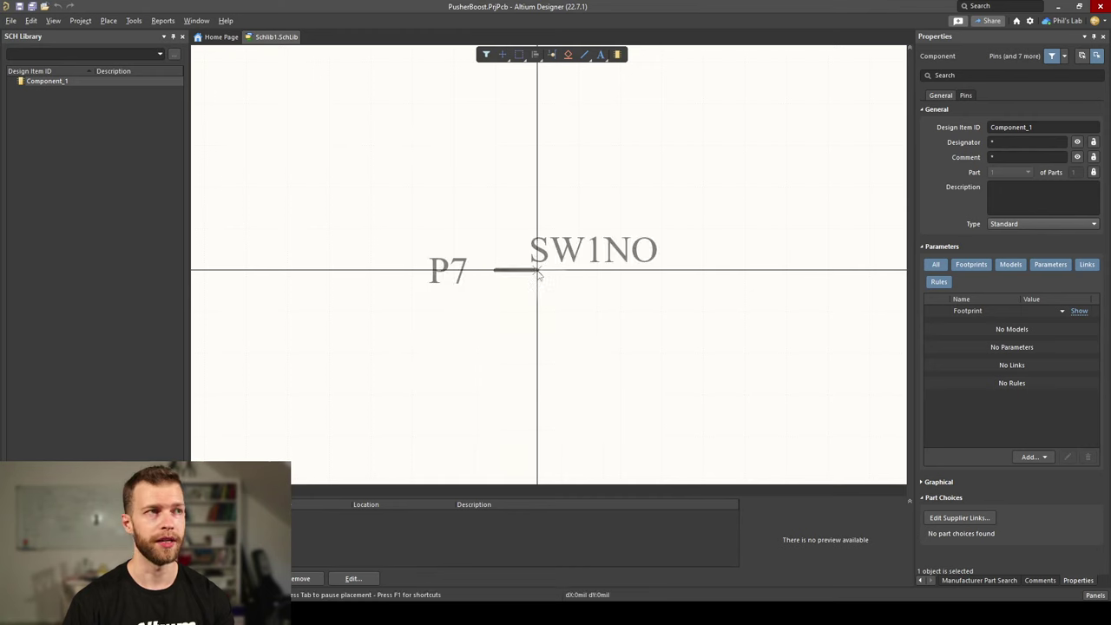
key("Tab")
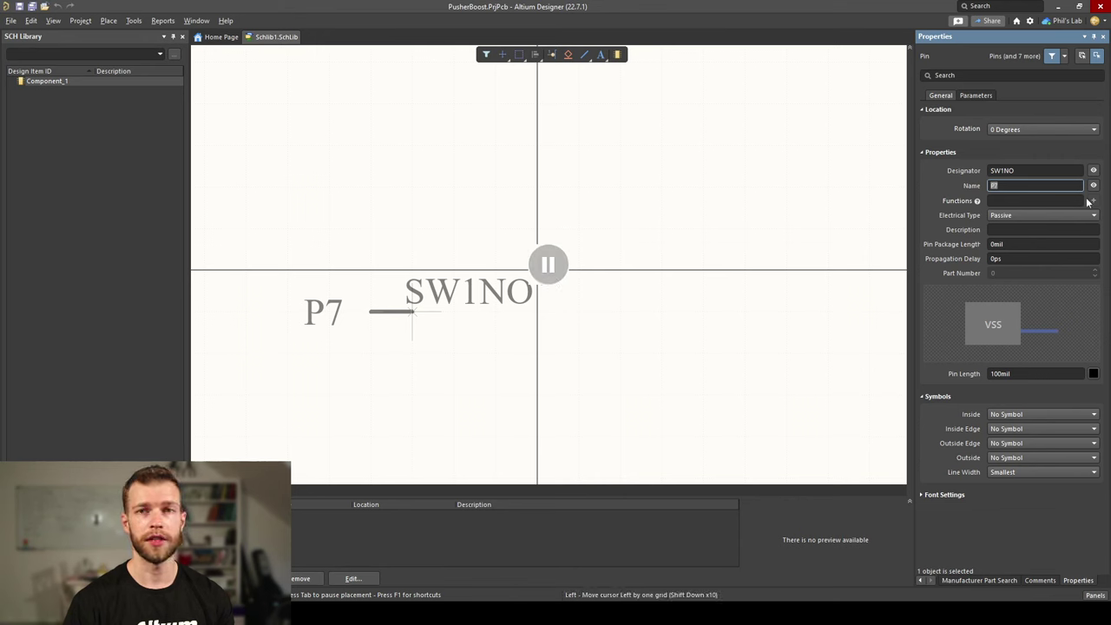
left_click(1029, 171)
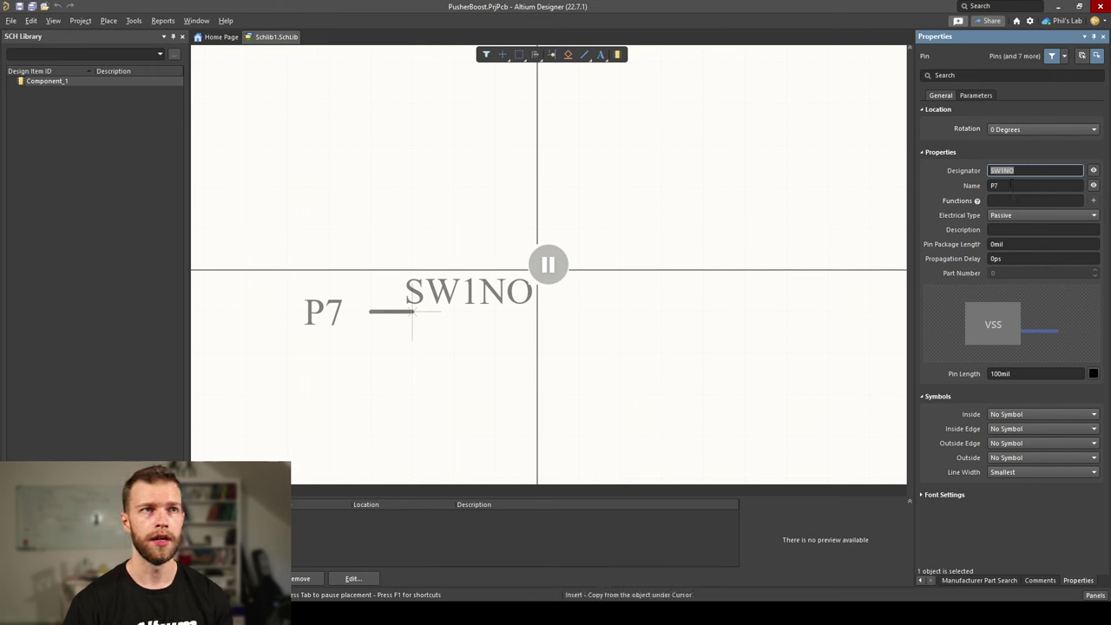
left_click(998, 186)
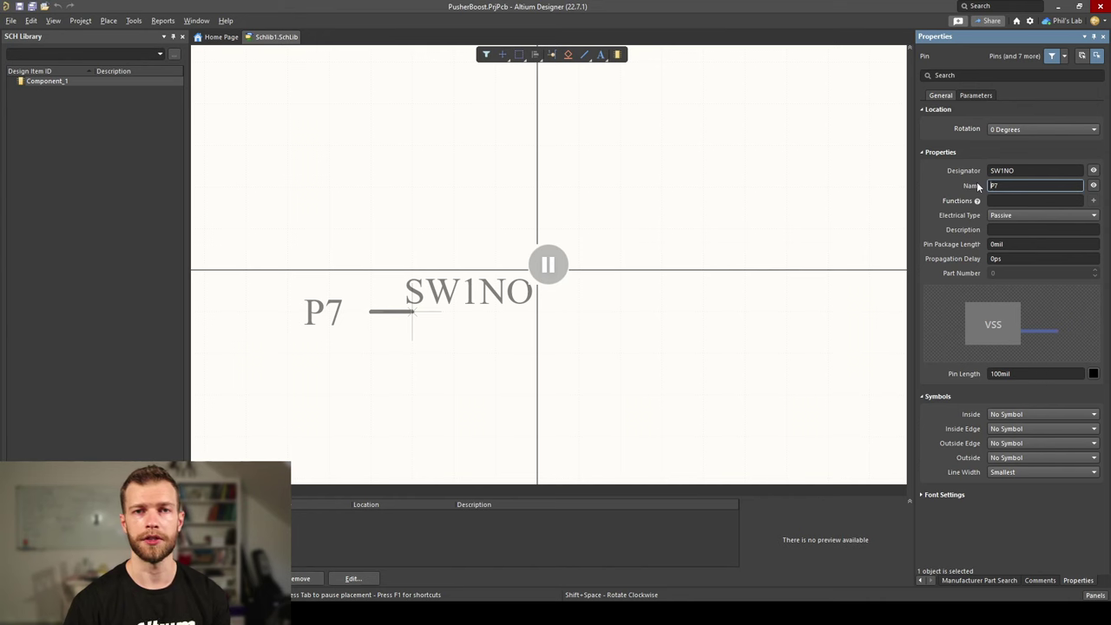
left_click(999, 171)
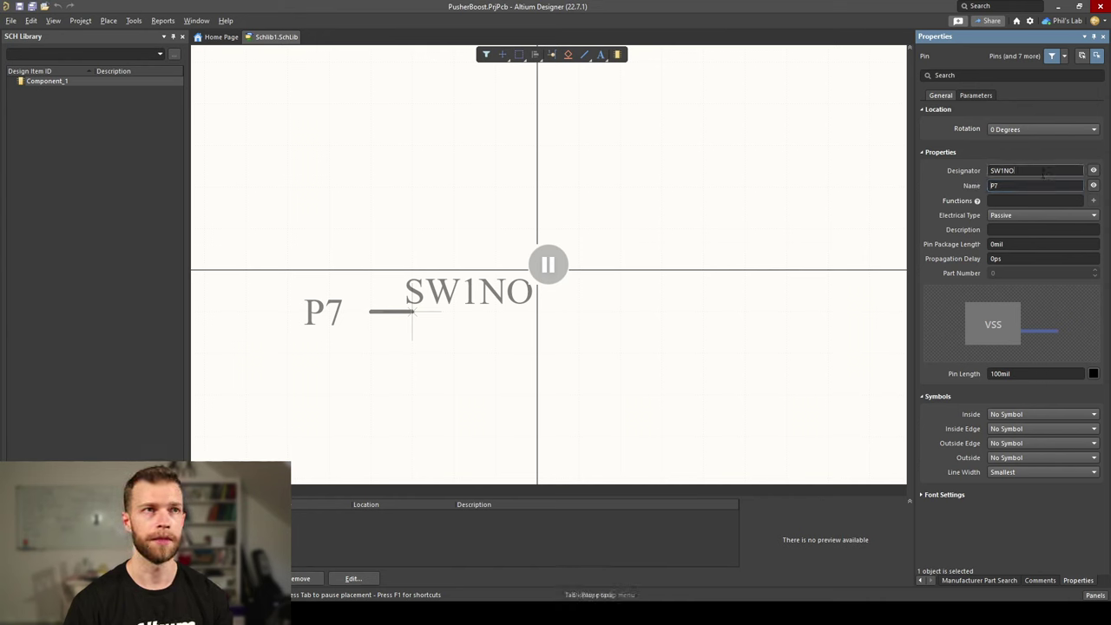
double_click(999, 171)
type("1")
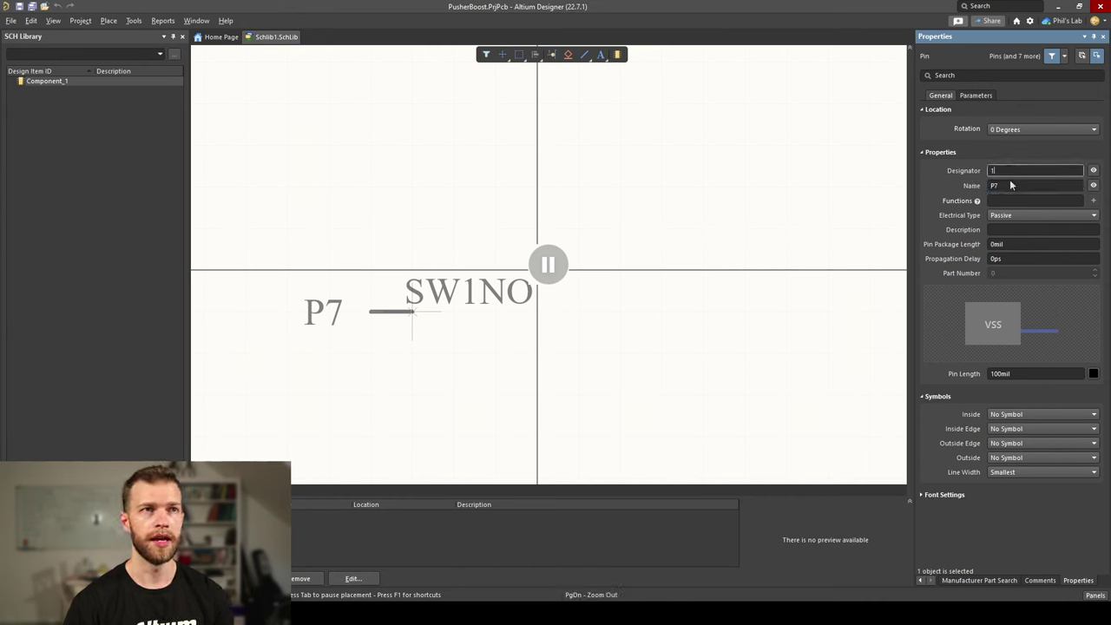
left_click(1011, 185)
key("BackSpace")
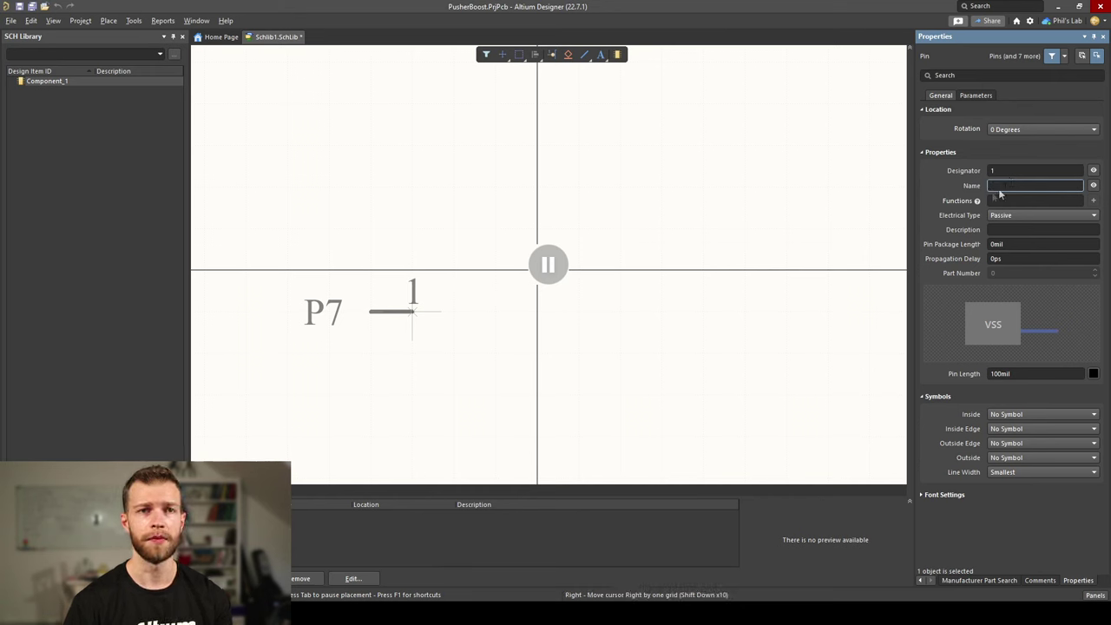
left_click(1041, 215)
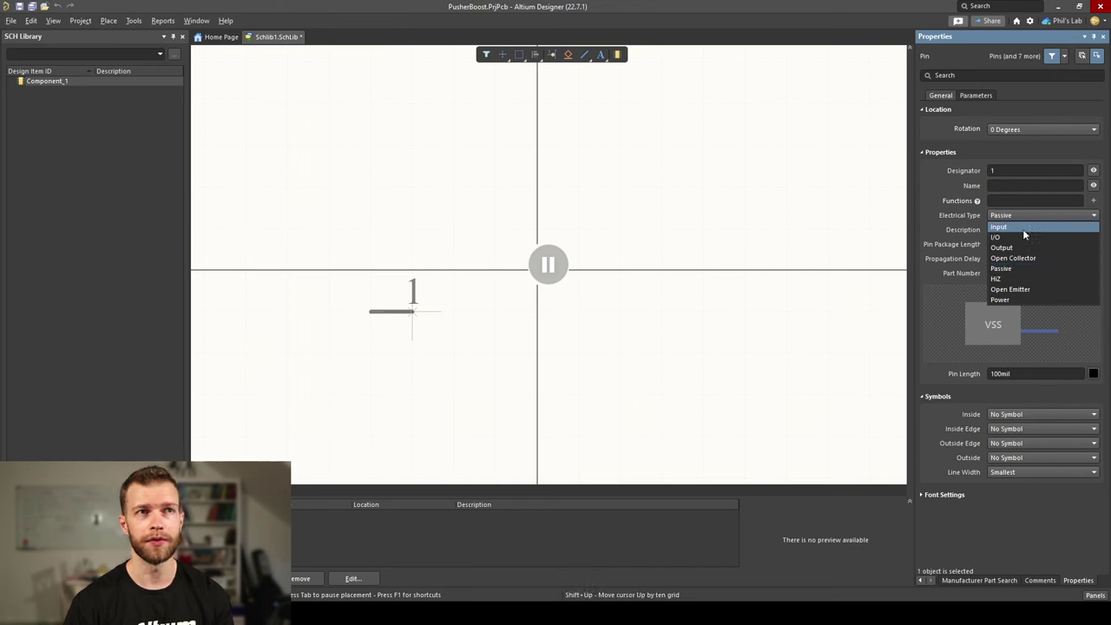
left_click(1035, 218)
left_click(1038, 229)
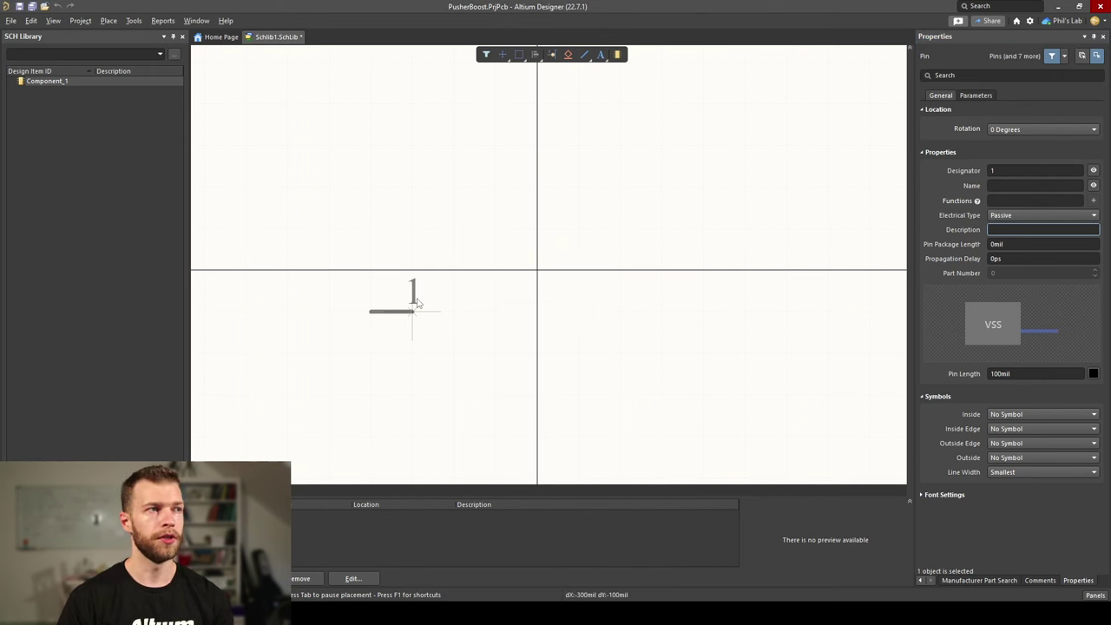
Place pin 1 left of the origin and pin 2 rotated to face it on the right.
key("space")
key("space")
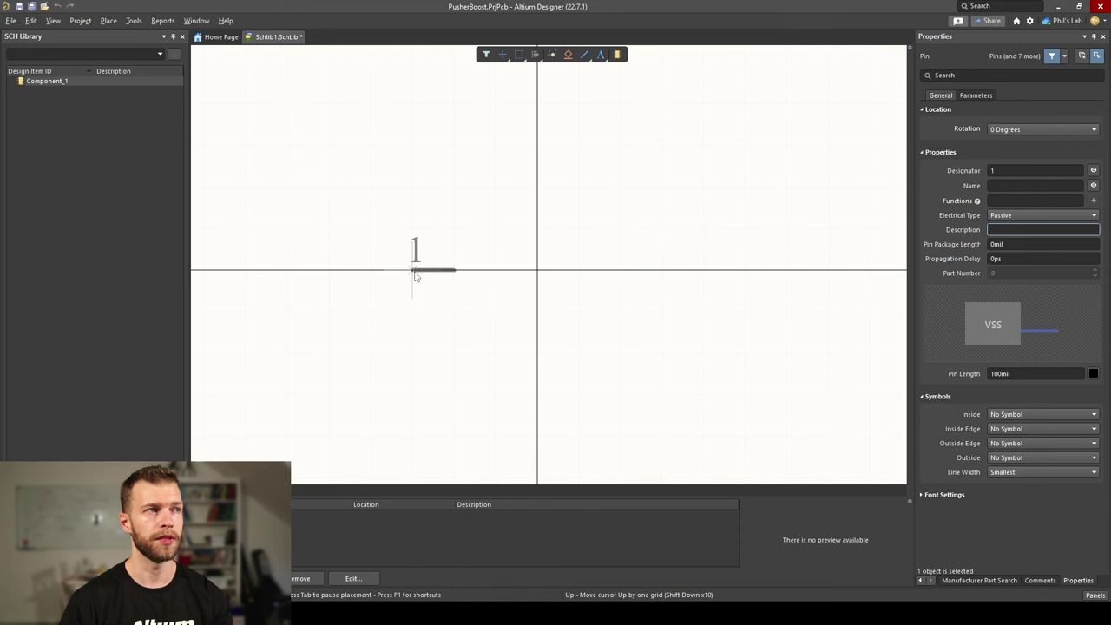
left_click(414, 274)
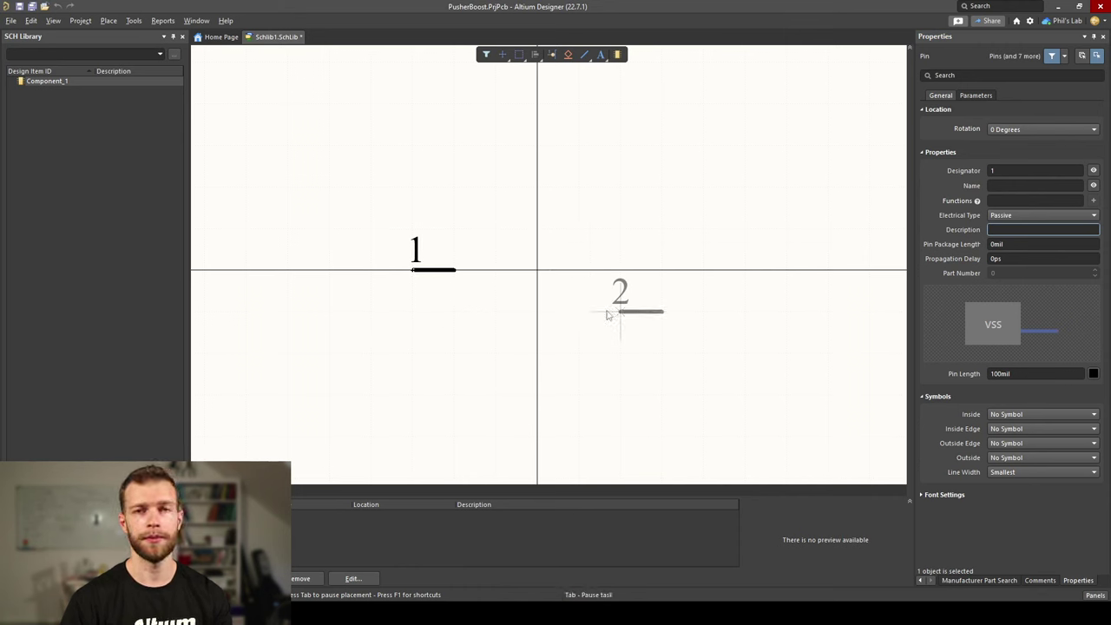
key("space")
key("space")
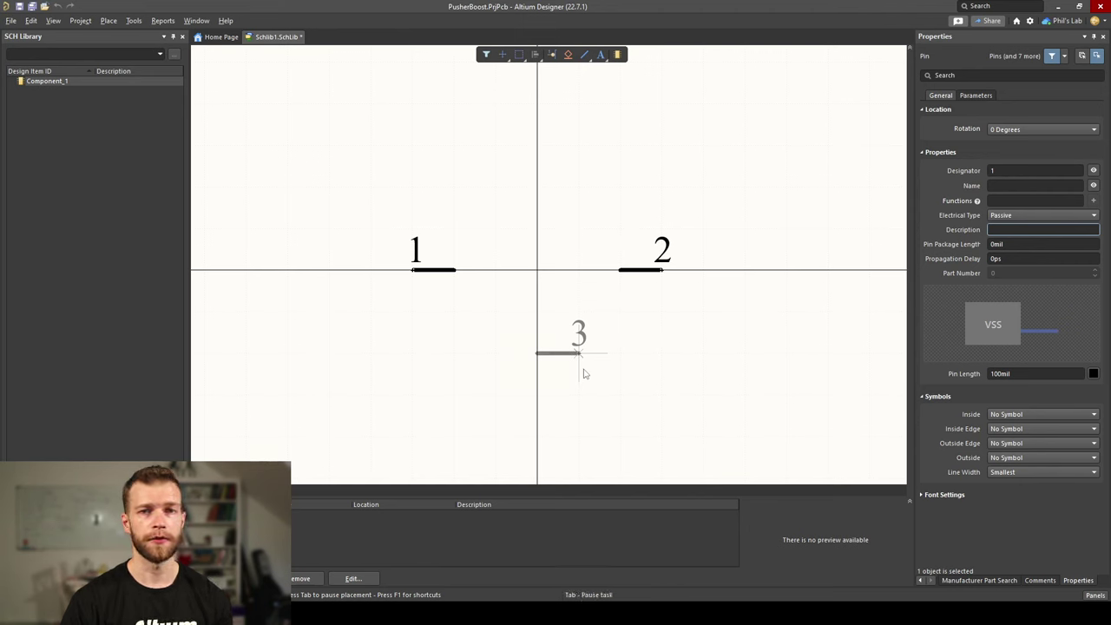
key("Escape")
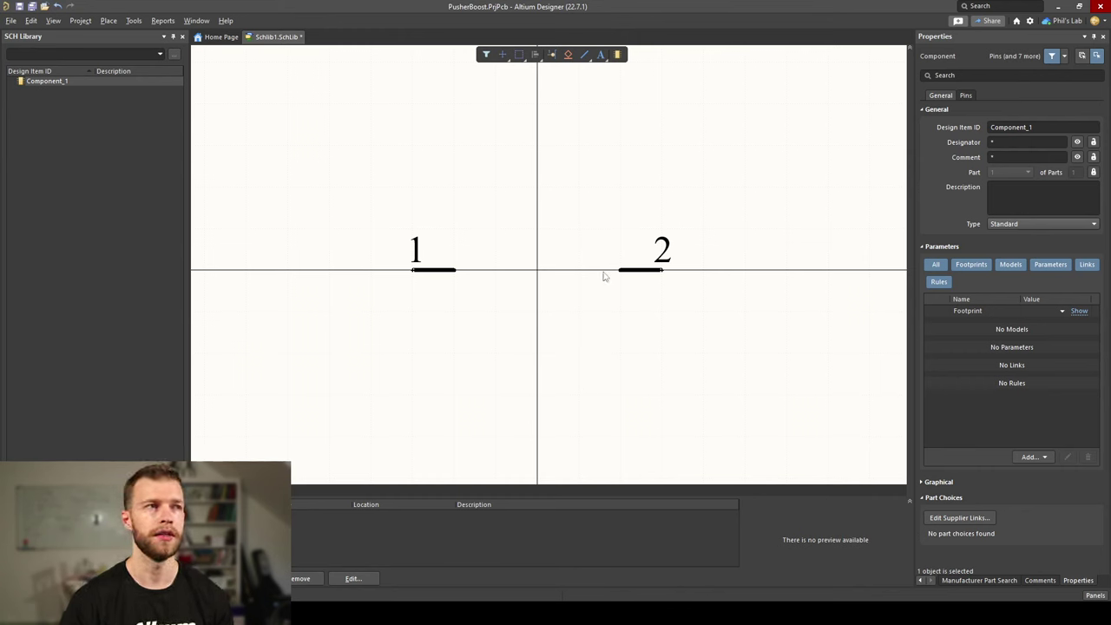
right_click(519, 311)
Draw a square line outline for the body, then undo it.
left_click(564, 401)
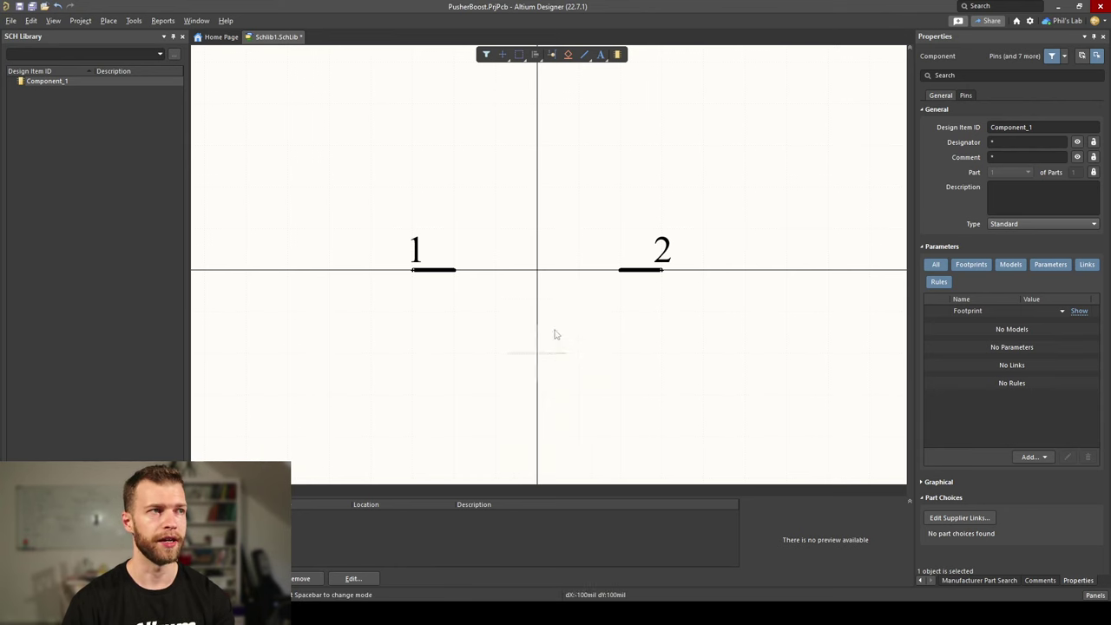
scroll(499, 260, "up", 1, "ctrl")
left_click(489, 276)
left_click(489, 224)
left_click(593, 224)
left_click(594, 328)
left_click(489, 328)
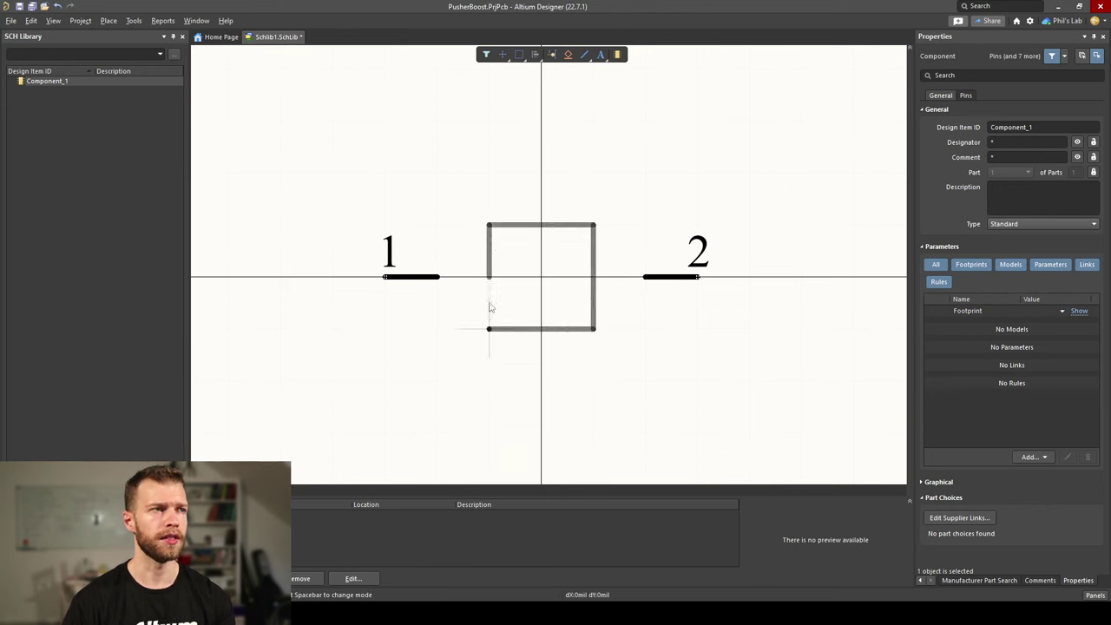
left_click(490, 277)
right_click(497, 282)
key("ctrl+z")
Draw a box from pin 1 to pin 2, remove it, and switch to a 10mil grid.
left_click(439, 277)
left_click(438, 224)
left_click(645, 224)
left_click(645, 328)
left_click(438, 328)
left_click(440, 277)
right_click(449, 283)
left_click(438, 285)
left_click(501, 265)
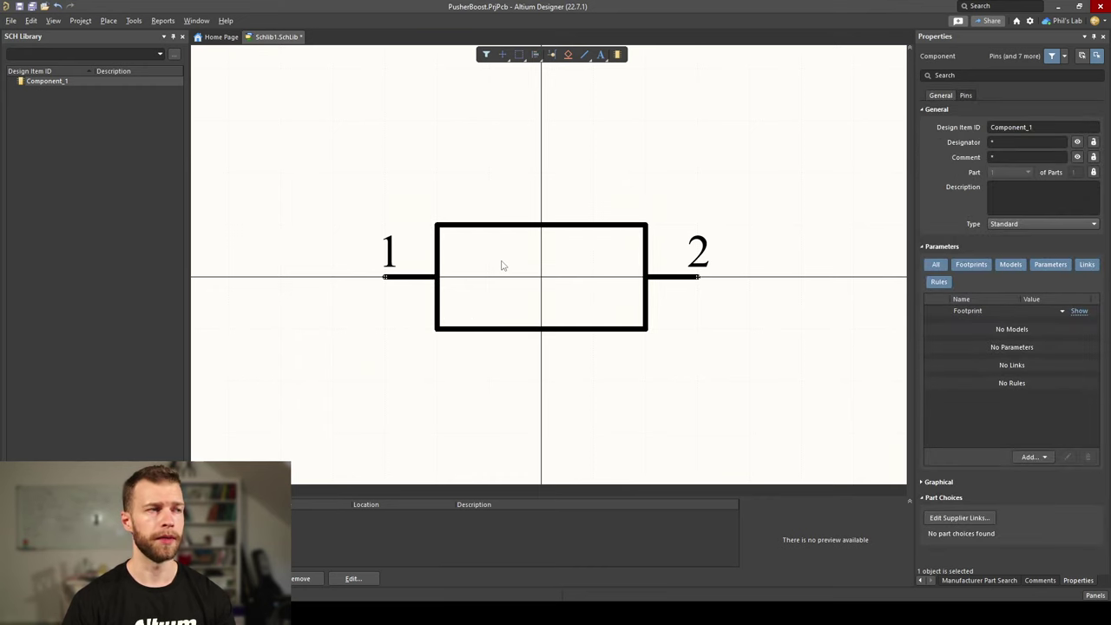
key("ctrl+z")
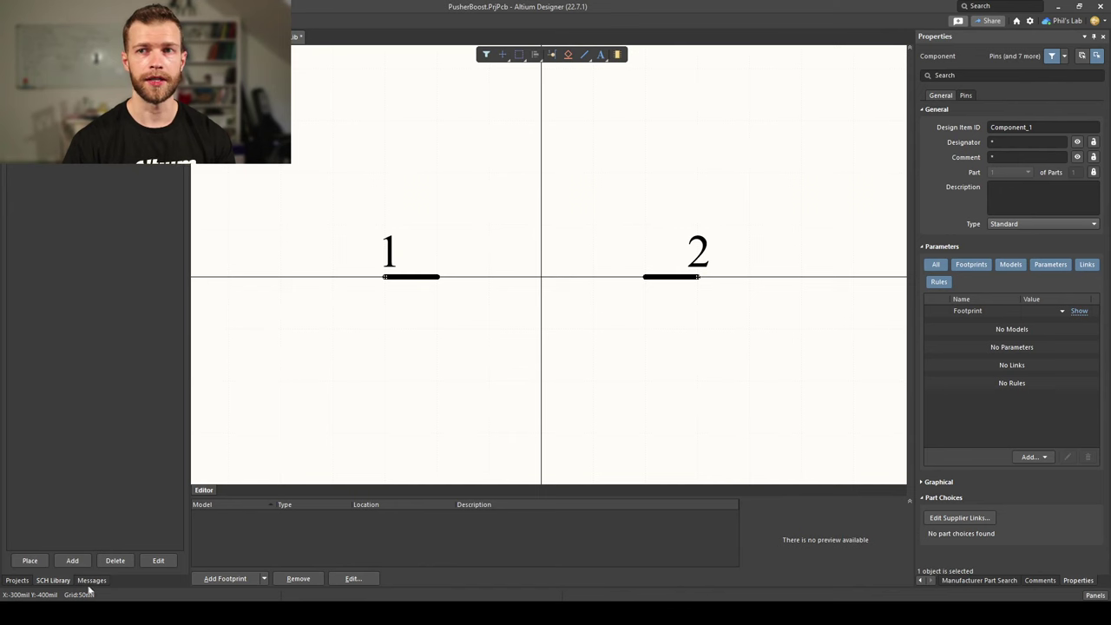
key("g")
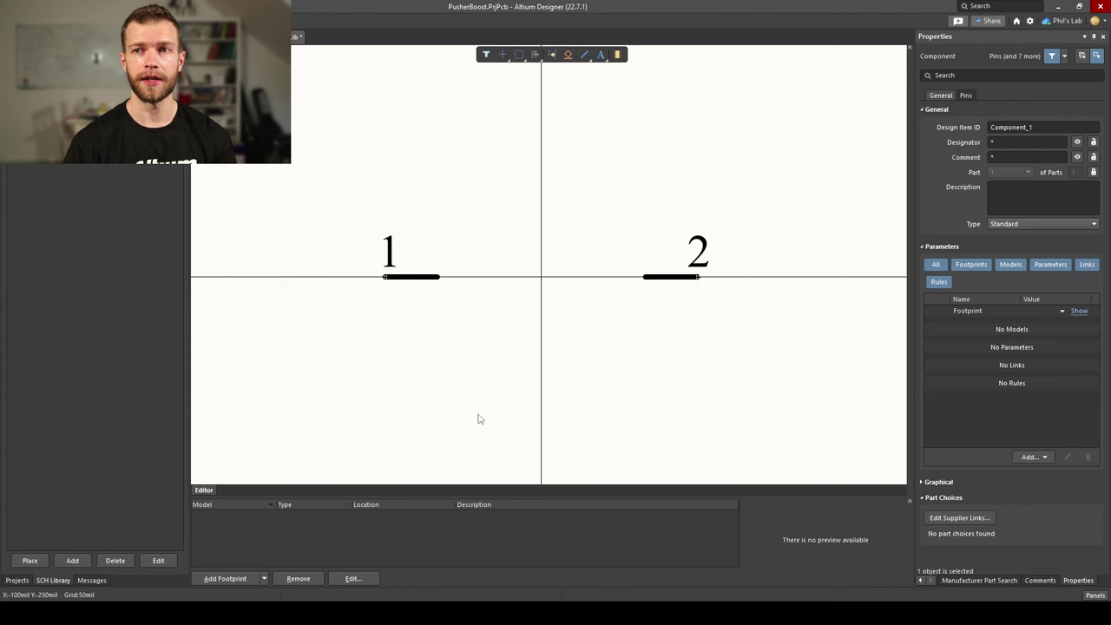
right_click(509, 319)
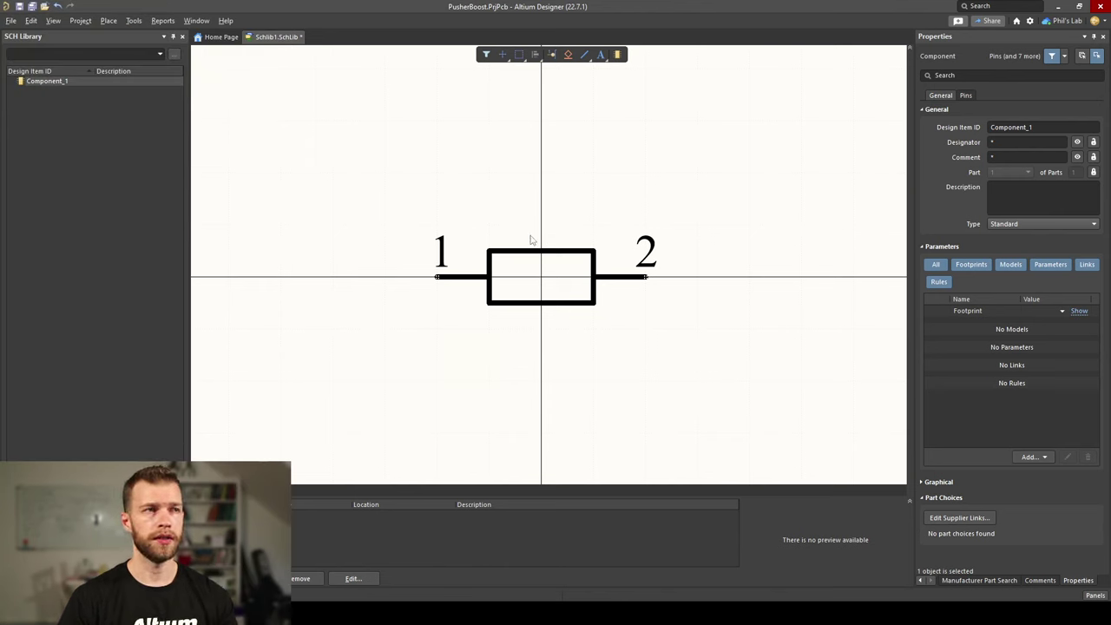
Make the resistor body outline blue.
left_click(528, 252)
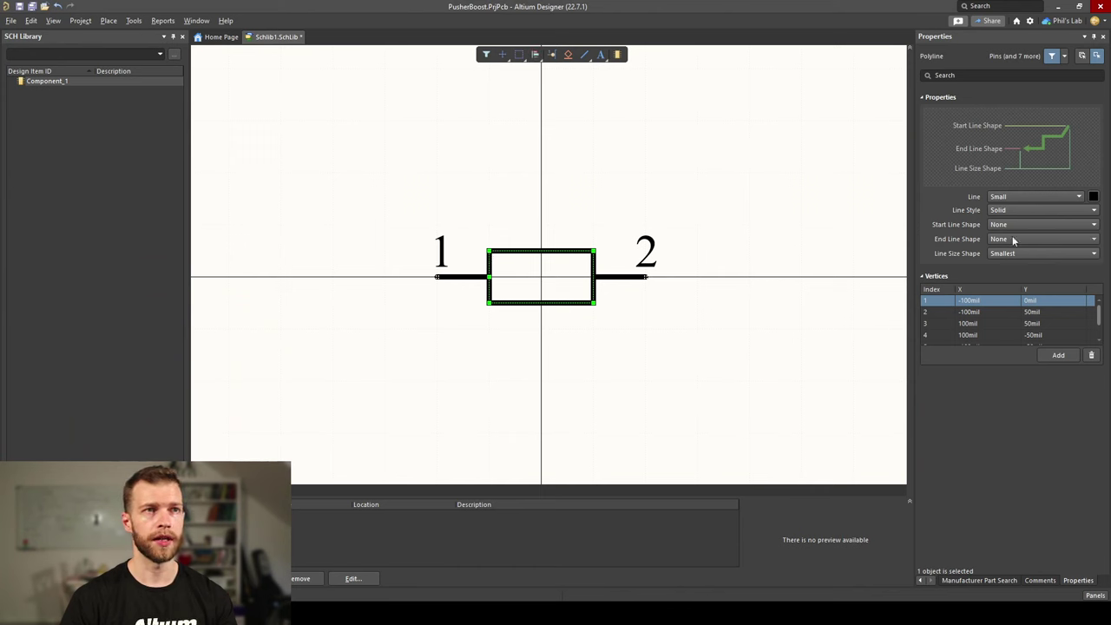
left_click(1094, 199)
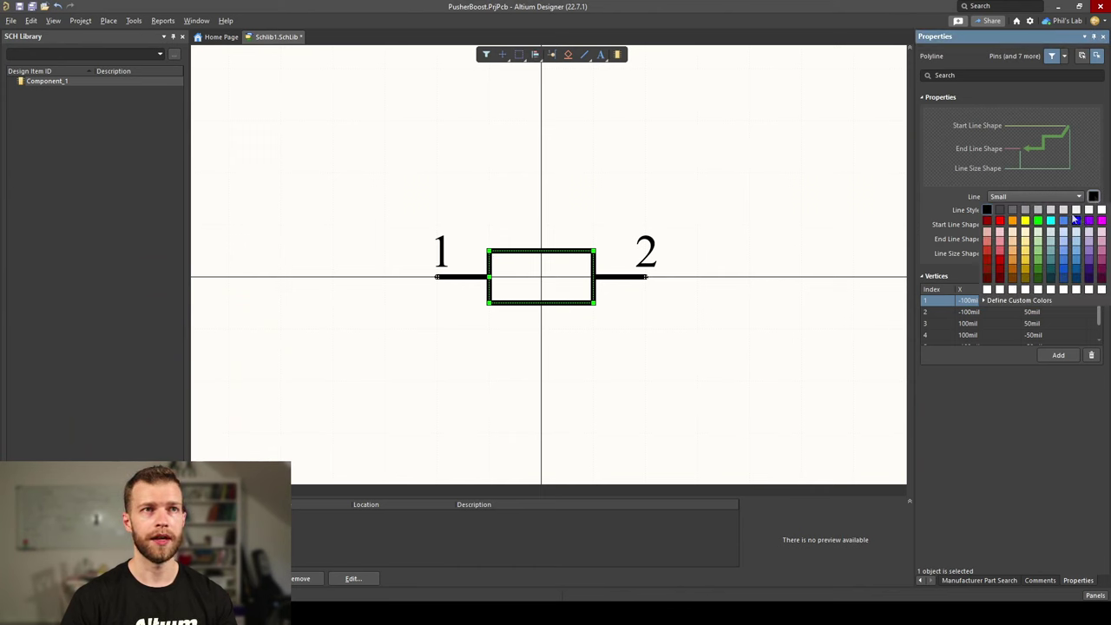
left_click(1081, 222)
left_click(804, 228)
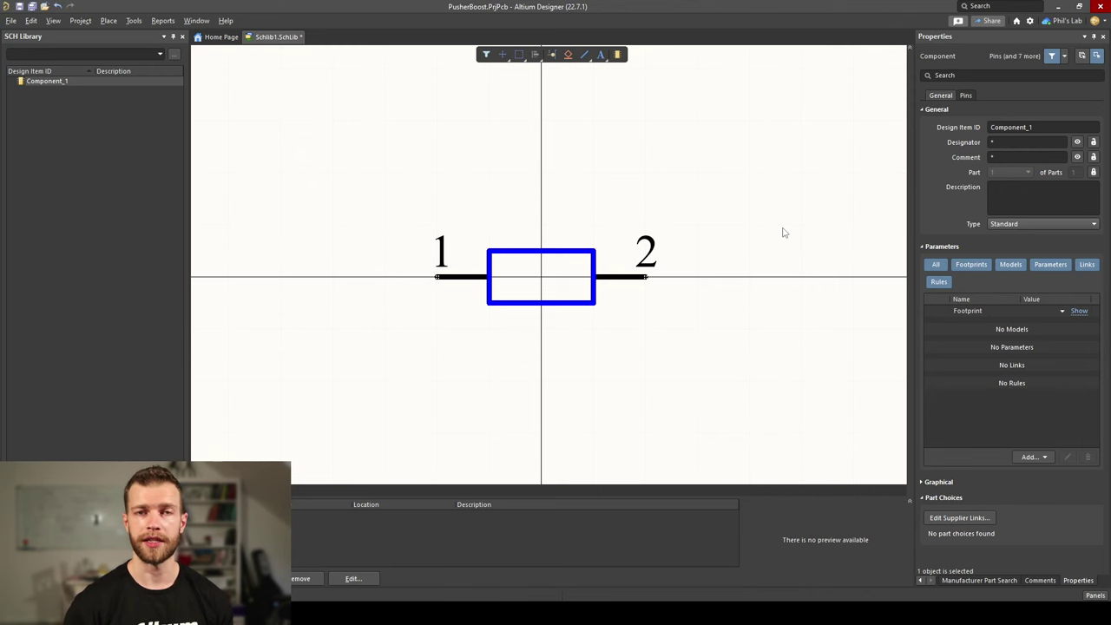
Zoom in on the symbol and select pin 1 to show its properties.
scroll(650, 208, "down", 2, "ctrl")
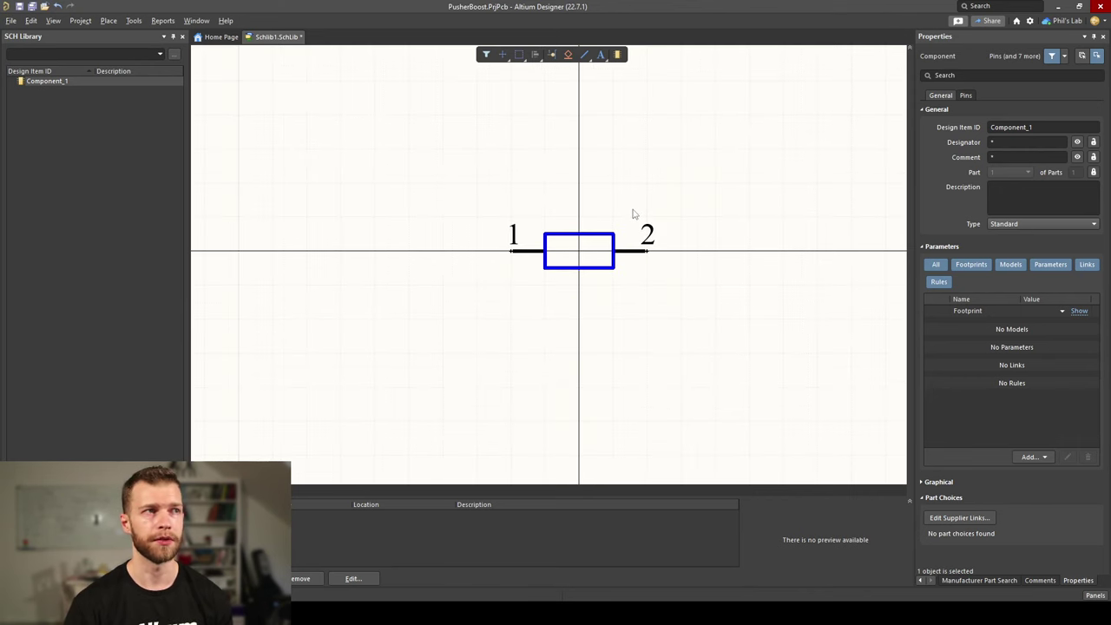
scroll(577, 252, "up", 2, "ctrl")
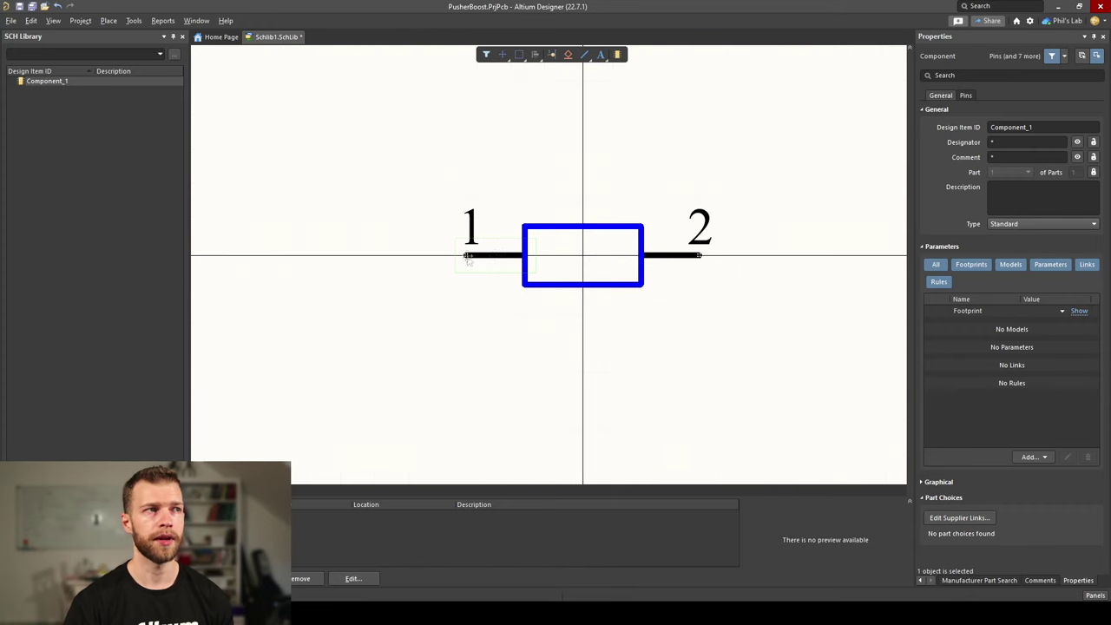
left_click(468, 257)
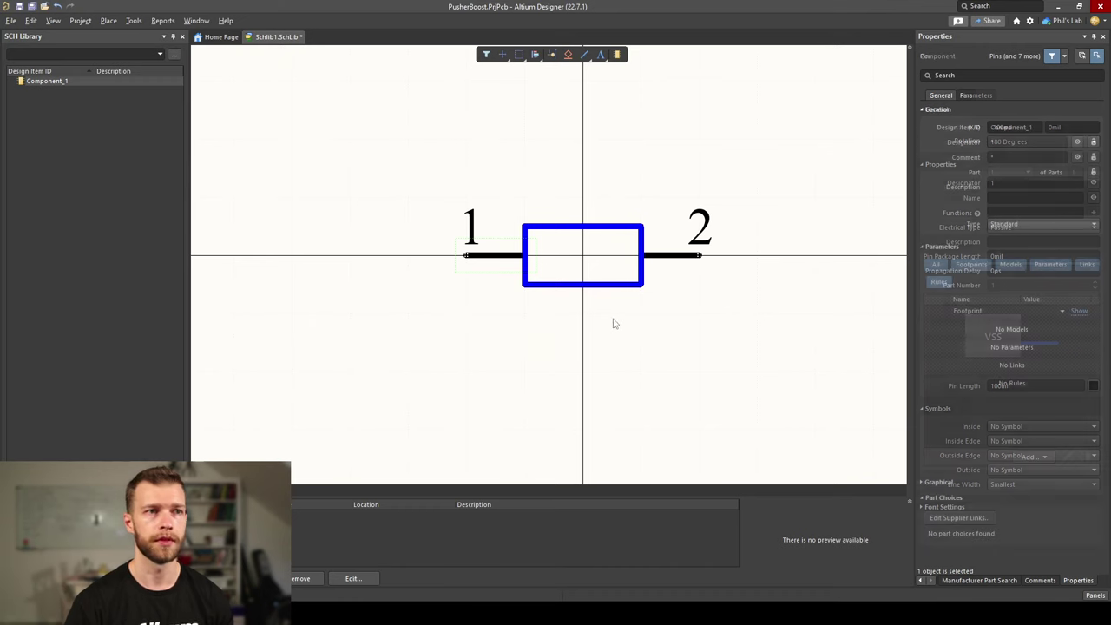
Hide the pin numbers on both pins 1 and 2.
right_click_drag(568, 303, 556, 345)
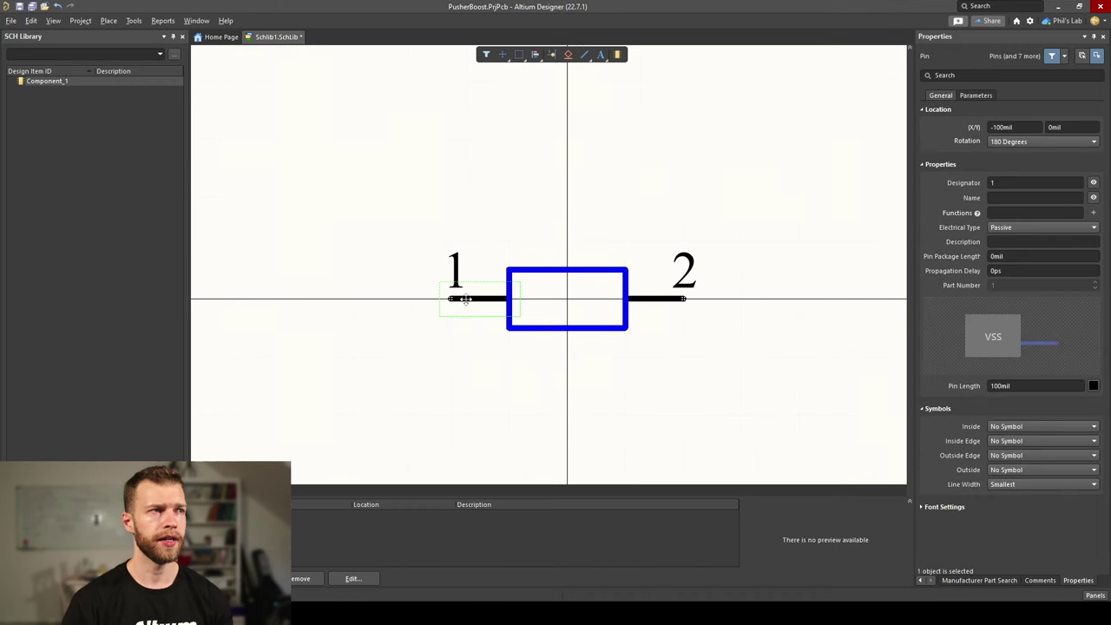
left_click(679, 299, "shift")
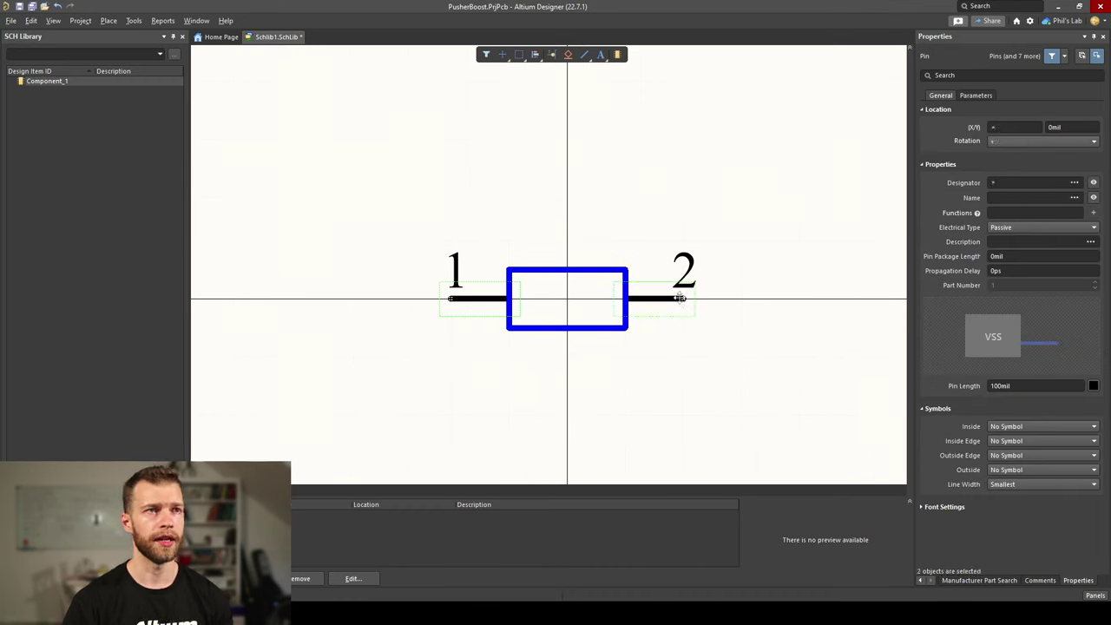
left_click(1094, 184)
left_click(822, 231)
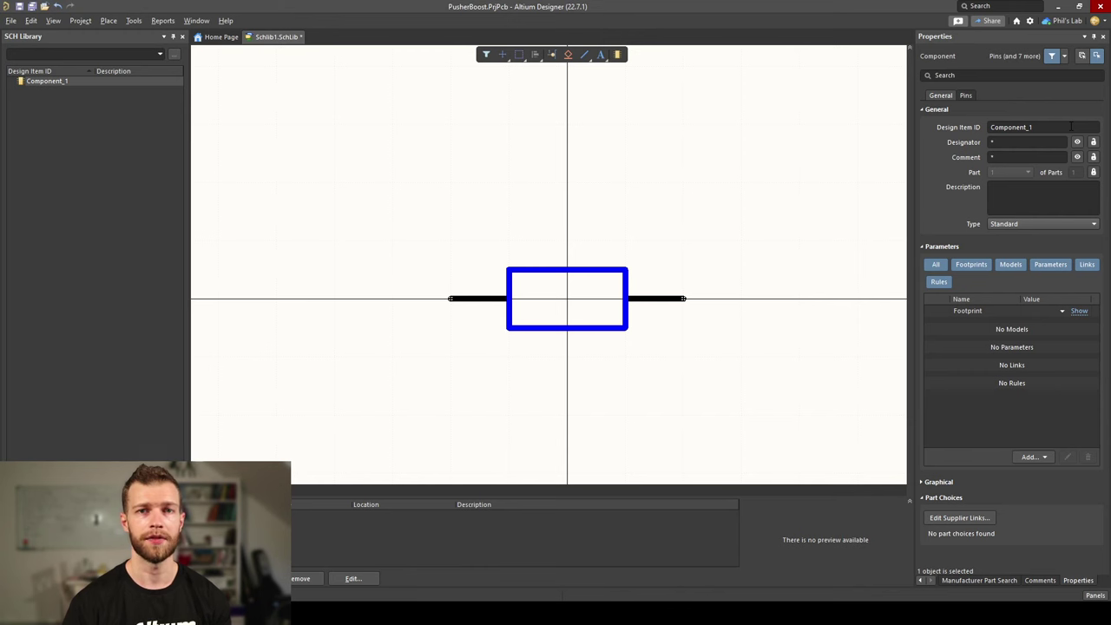
Set the Design Item ID to RES_0402 and the designator to R?
left_click(1047, 127)
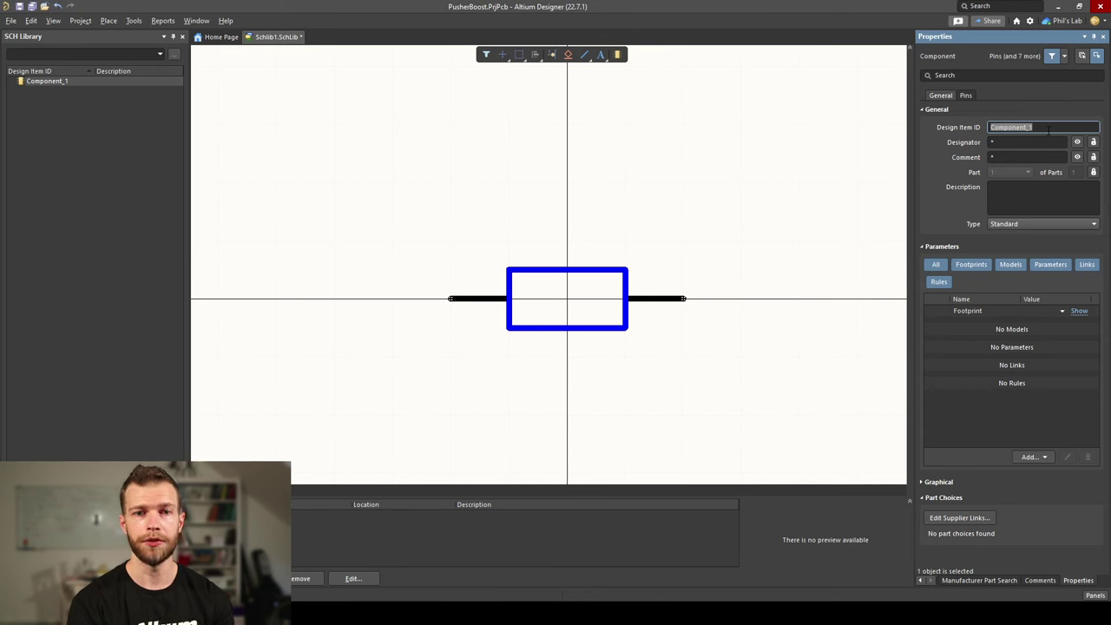
type("RES_")
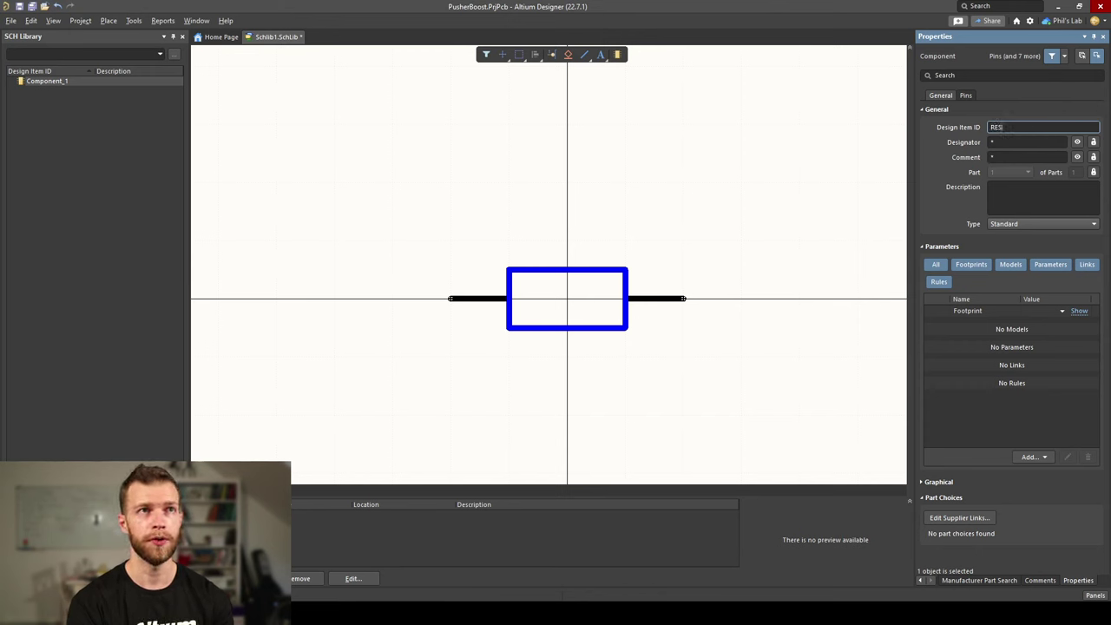
type("0402")
left_click(1035, 142)
type("R")
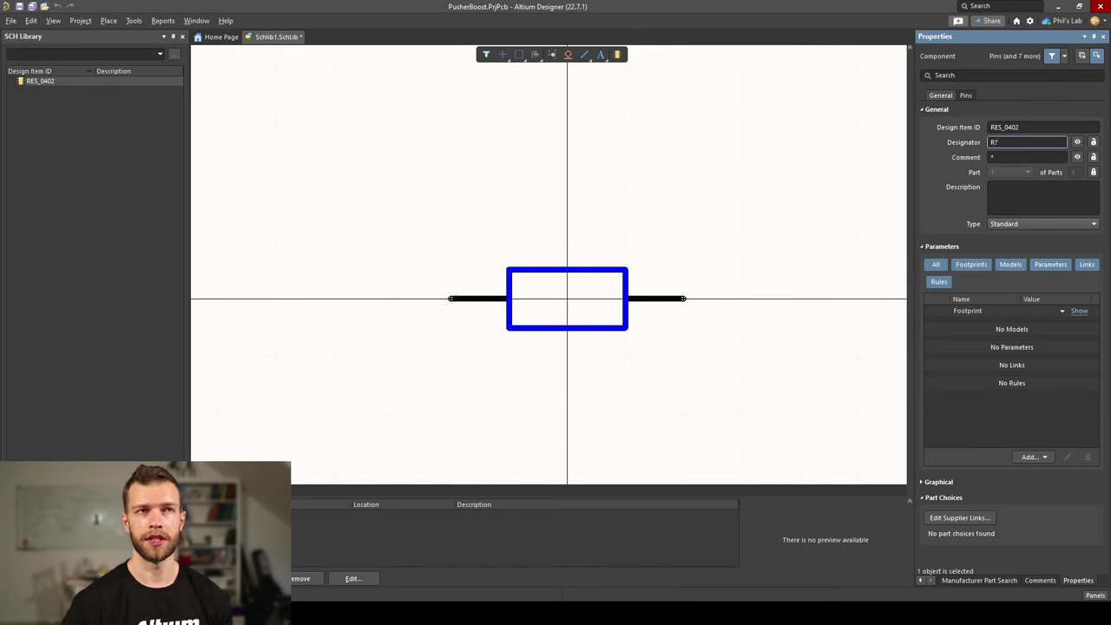
key("BackSpace")
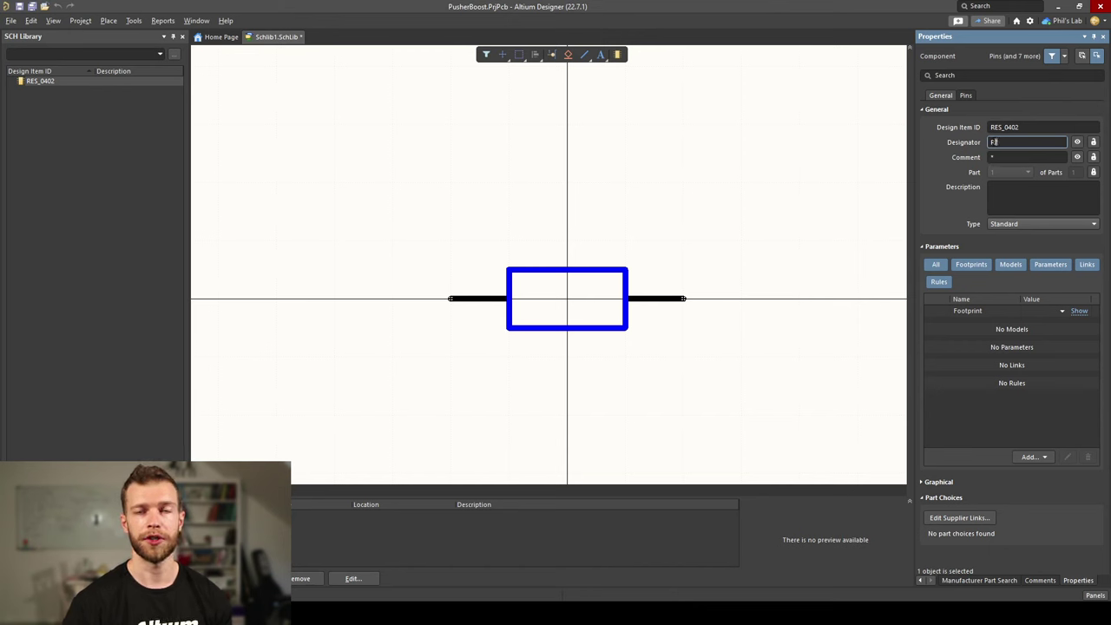
type("?")
Set the comment to RES_0402 and description to 'Resistor SMD 0402 Generic'.
left_click(1059, 157)
type("RES_100")
type("2")
key("Return")
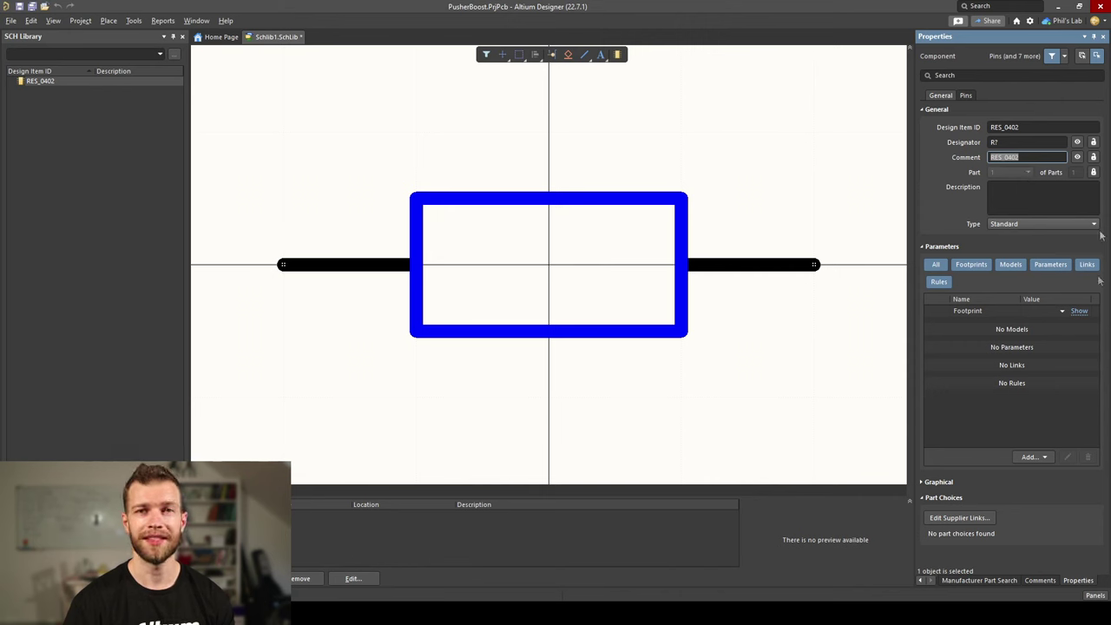
left_click(1013, 195)
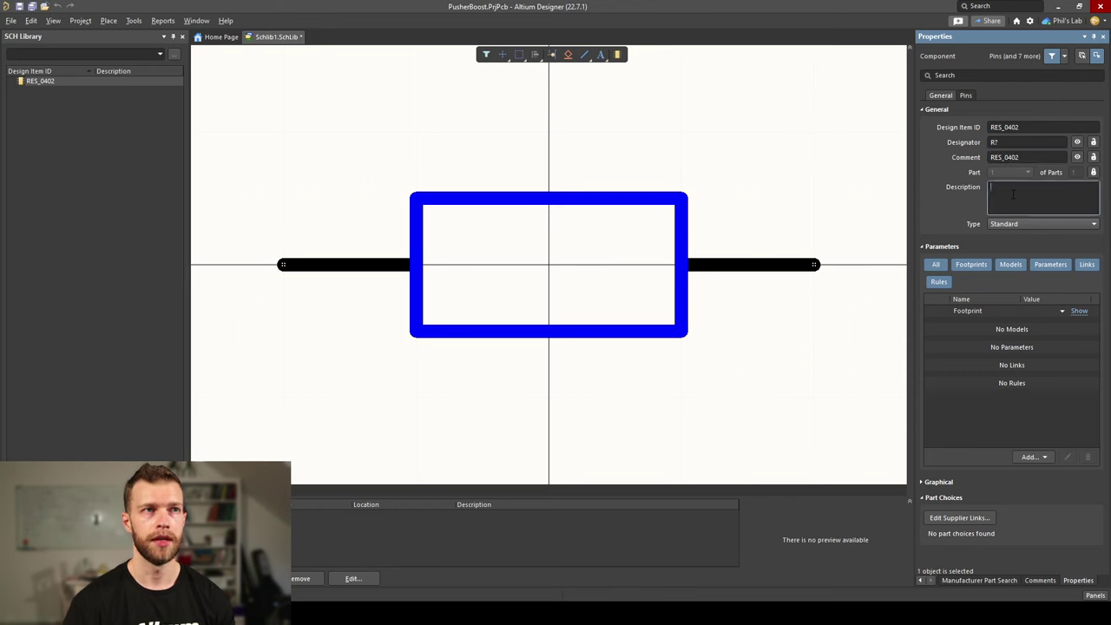
type("Resistor")
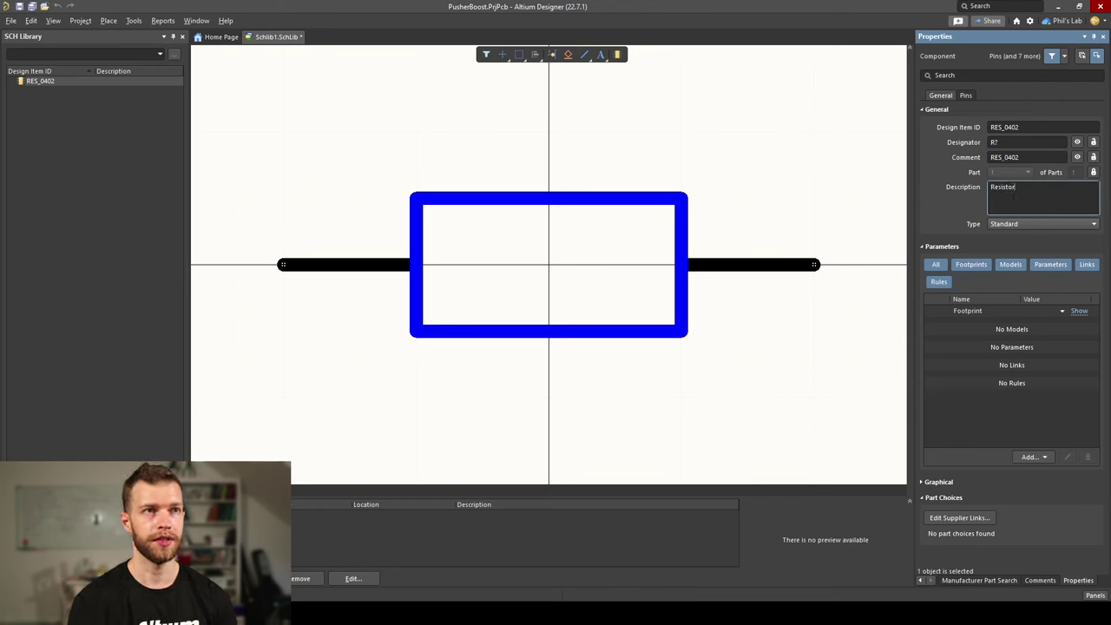
type(" SMD 0402 Generic")
key("Return")
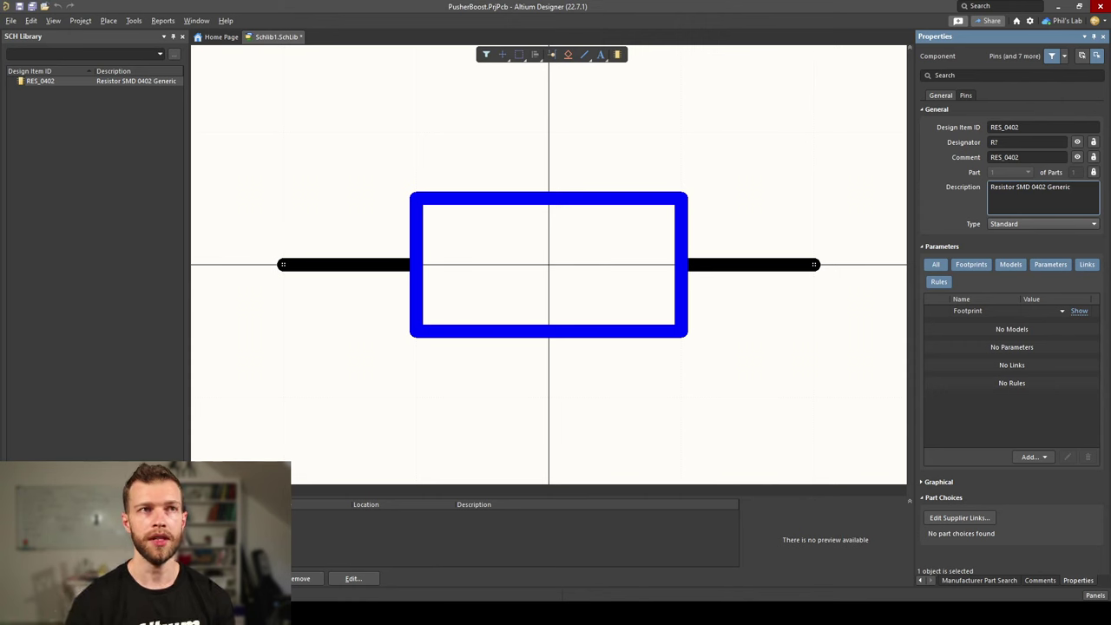
Add parameters named Manufacturer, Manufacturer Part Number and Tolerance to the part.
left_click(1030, 457)
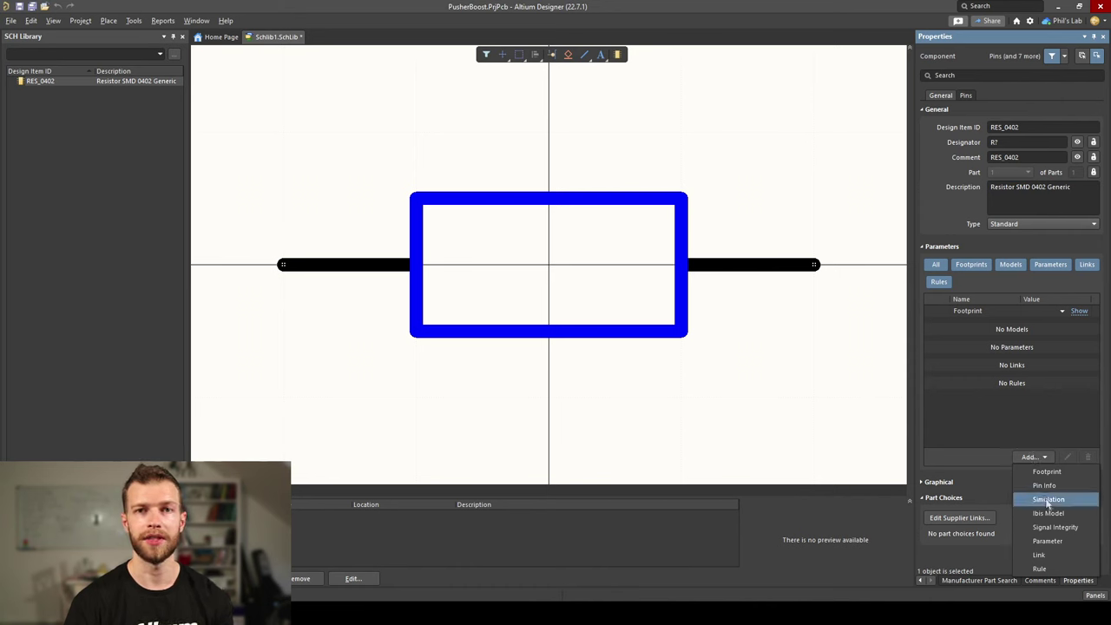
left_click(1058, 542)
type("Manufacturer")
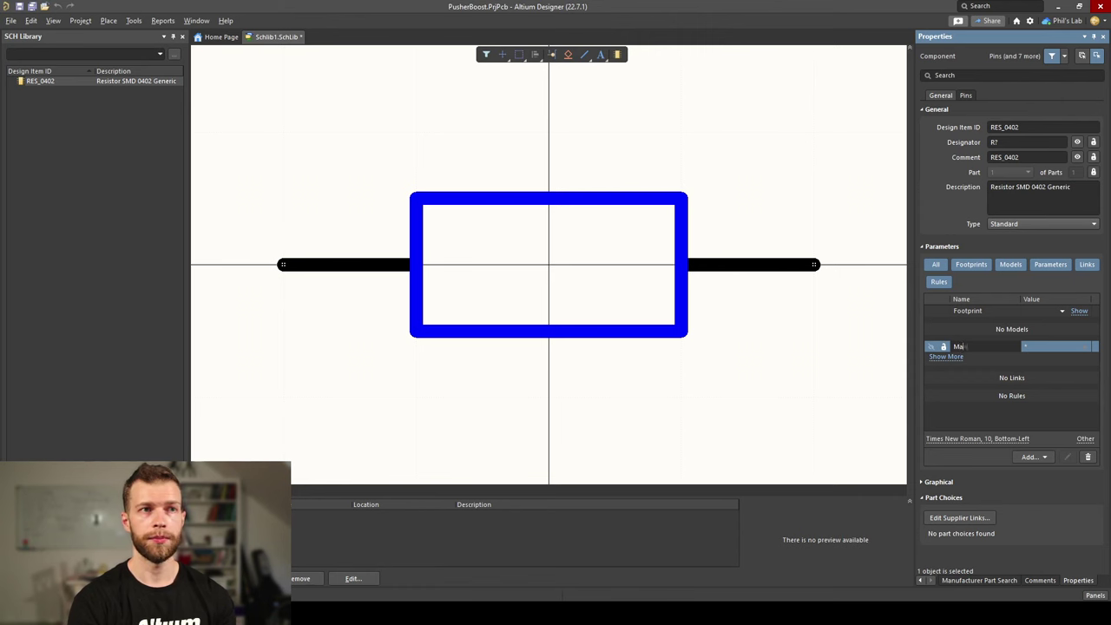
left_click(1030, 457)
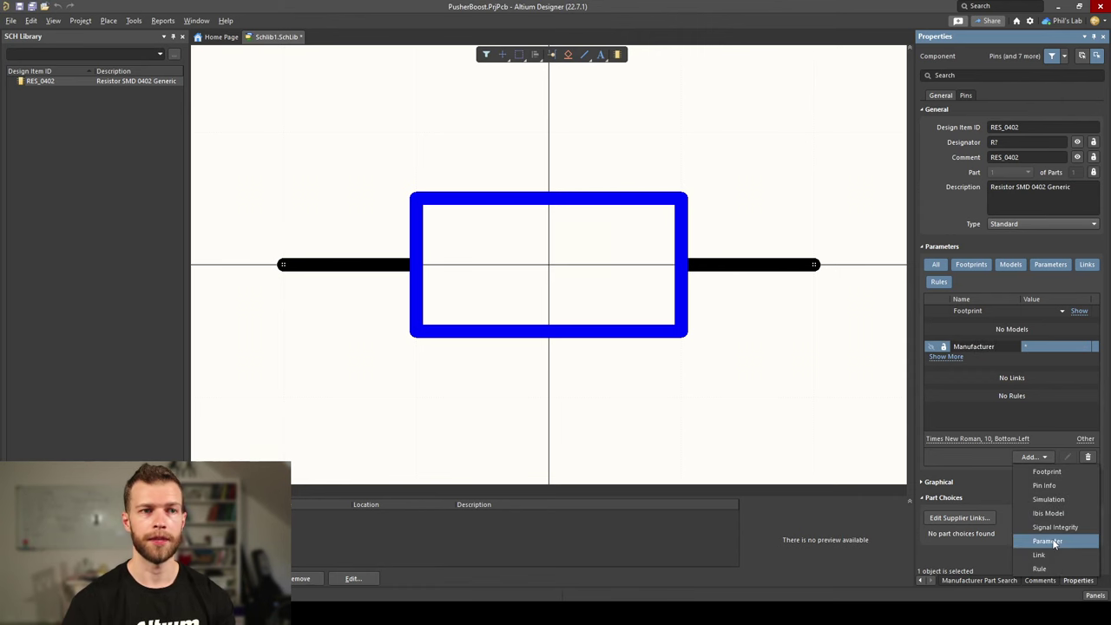
left_click(1058, 538)
type("Manufacturer Part Number")
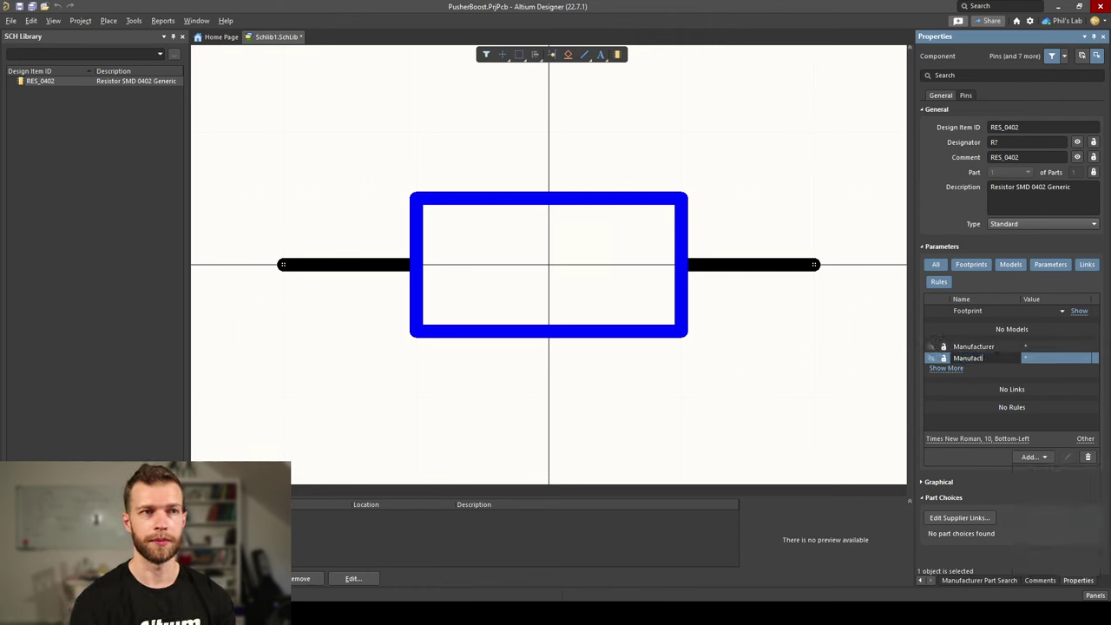
left_click(1030, 457)
left_click(1053, 541)
type("Tolerance")
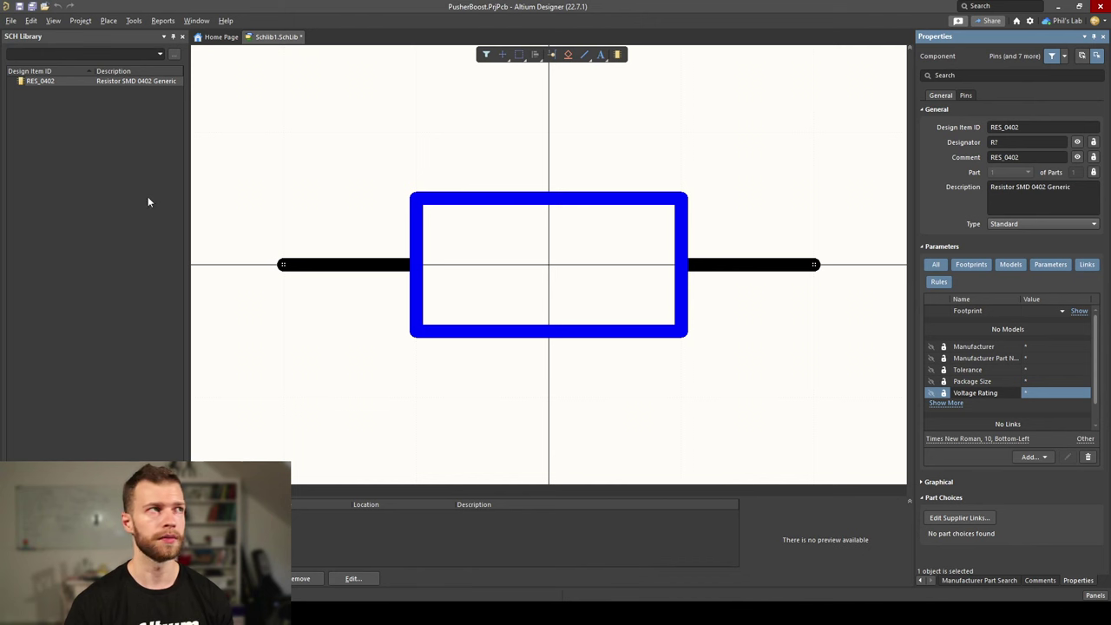
Save the schematic library as Generic-Schematic-Library.
left_click(20, 6)
double_click(504, 474)
type("Generi")
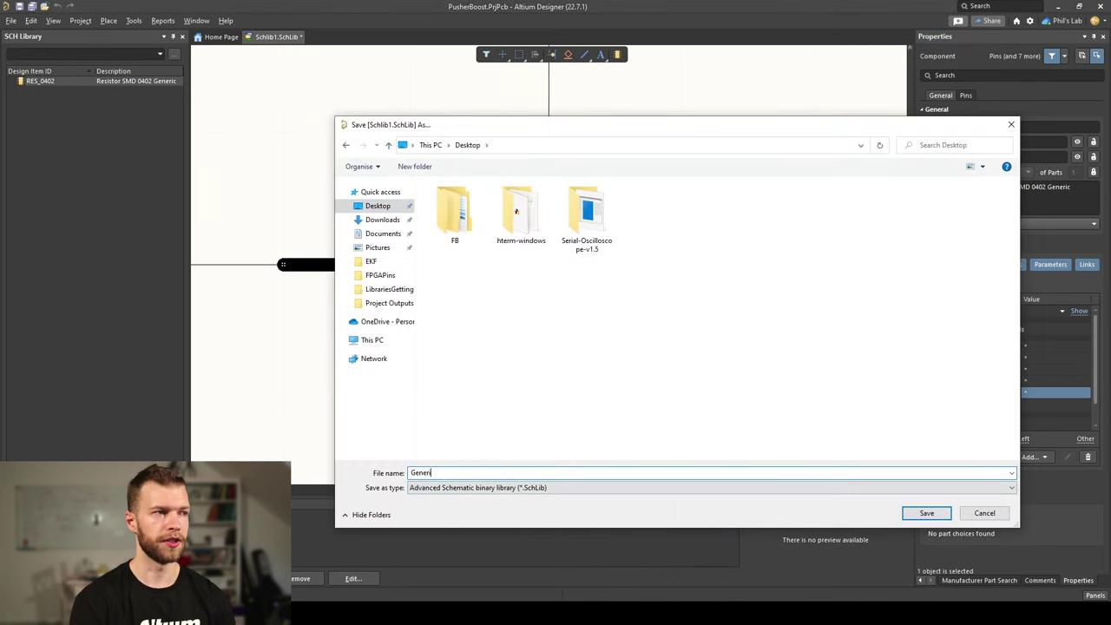
type("c-Schematic-Library")
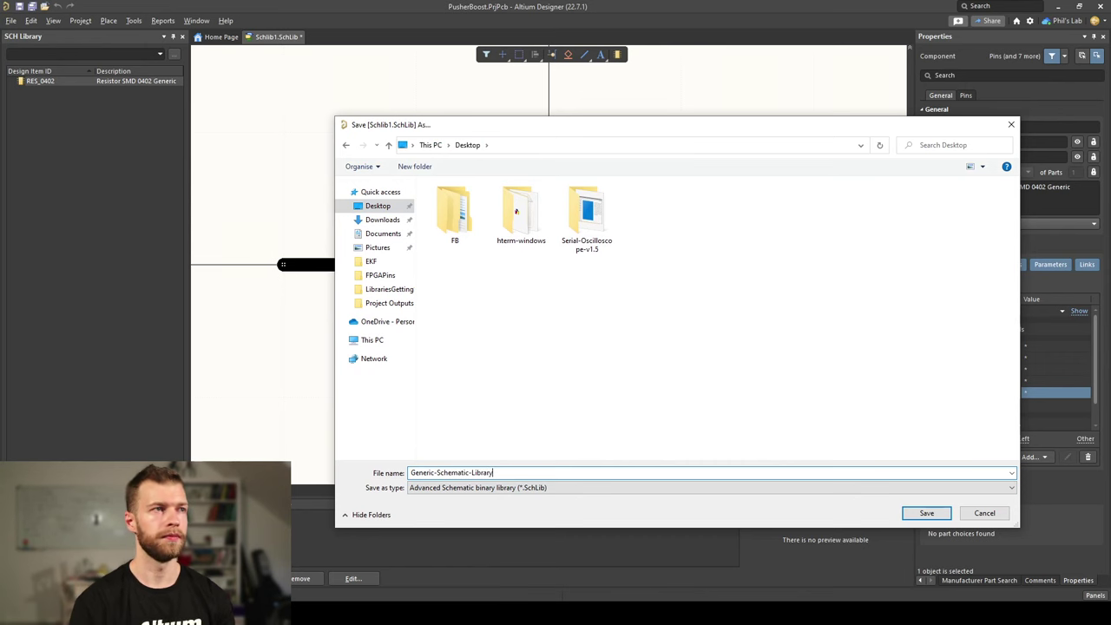
left_click(926, 513)
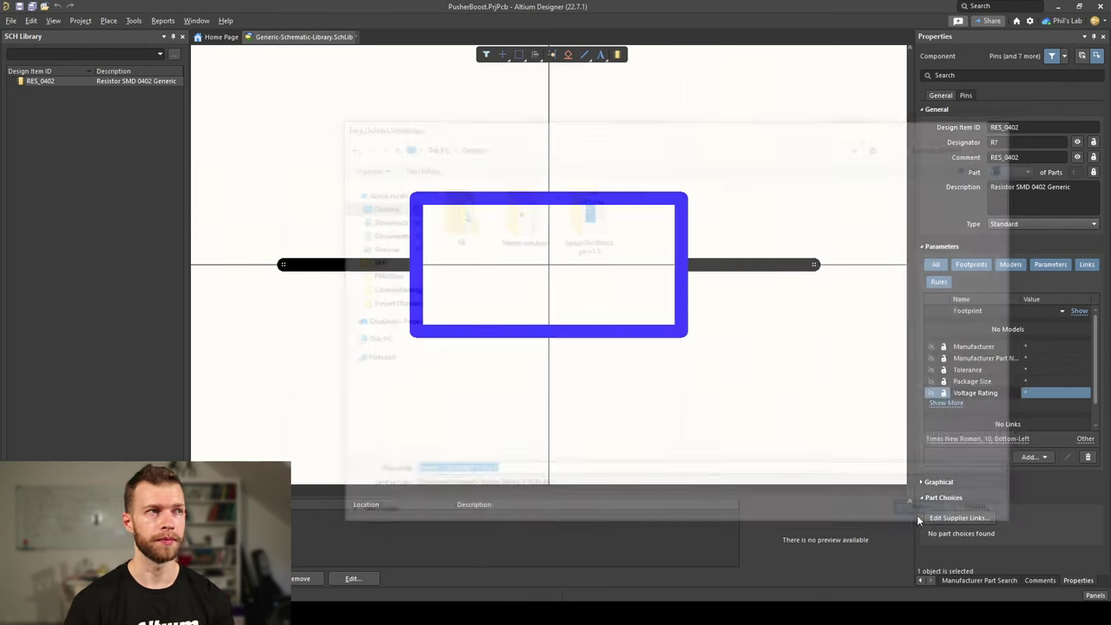
Create a new PCB footprint library.
left_click(11, 21)
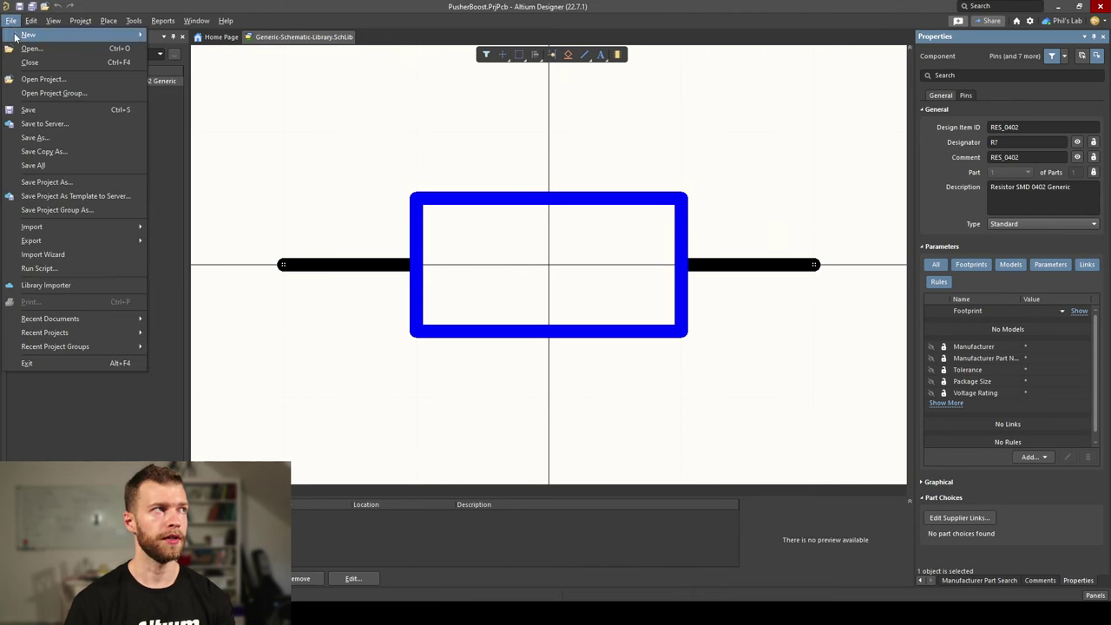
mouse_move(17, 35)
left_click(216, 169)
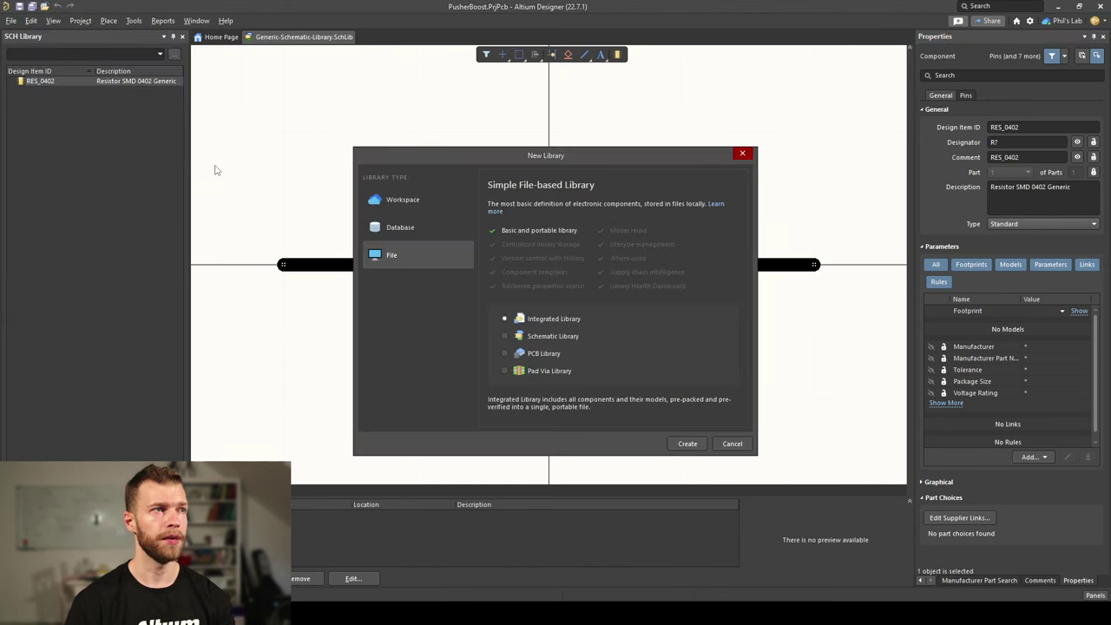
left_click(504, 353)
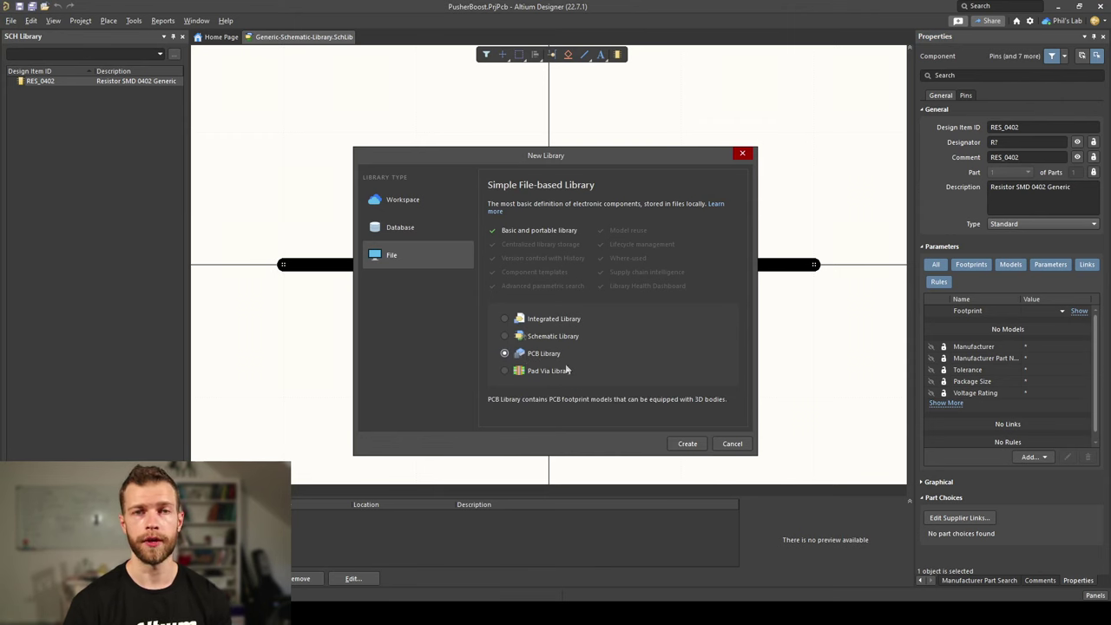
left_click(682, 444)
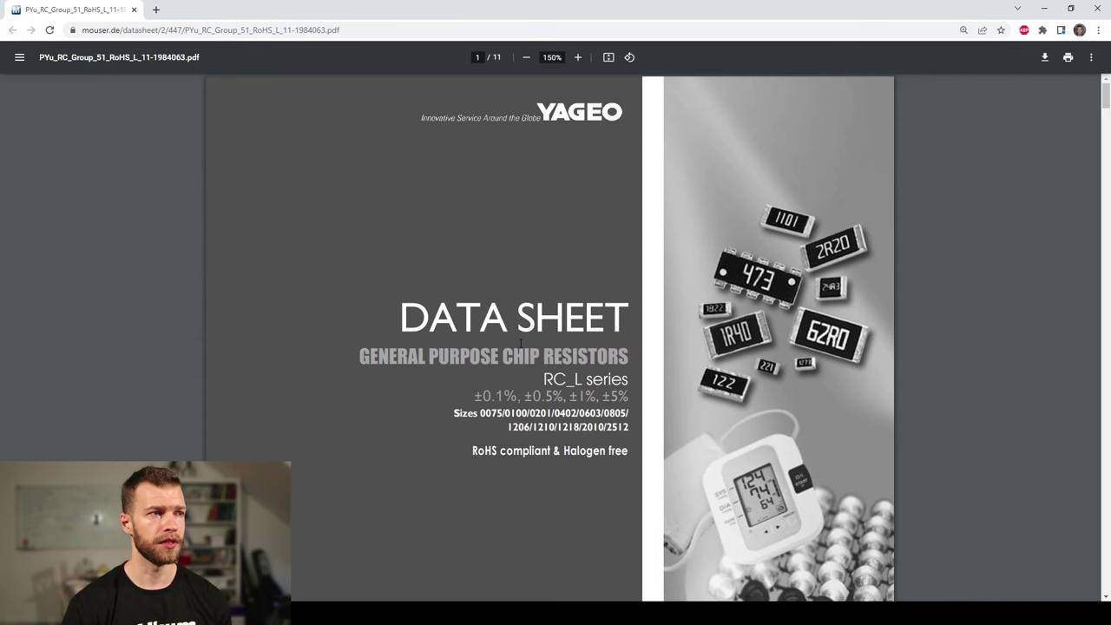
Scroll the Yageo RC_L datasheet down to page 4's Table 1 dimensions, then minimise Chrome.
scroll(537, 418, "down", 2)
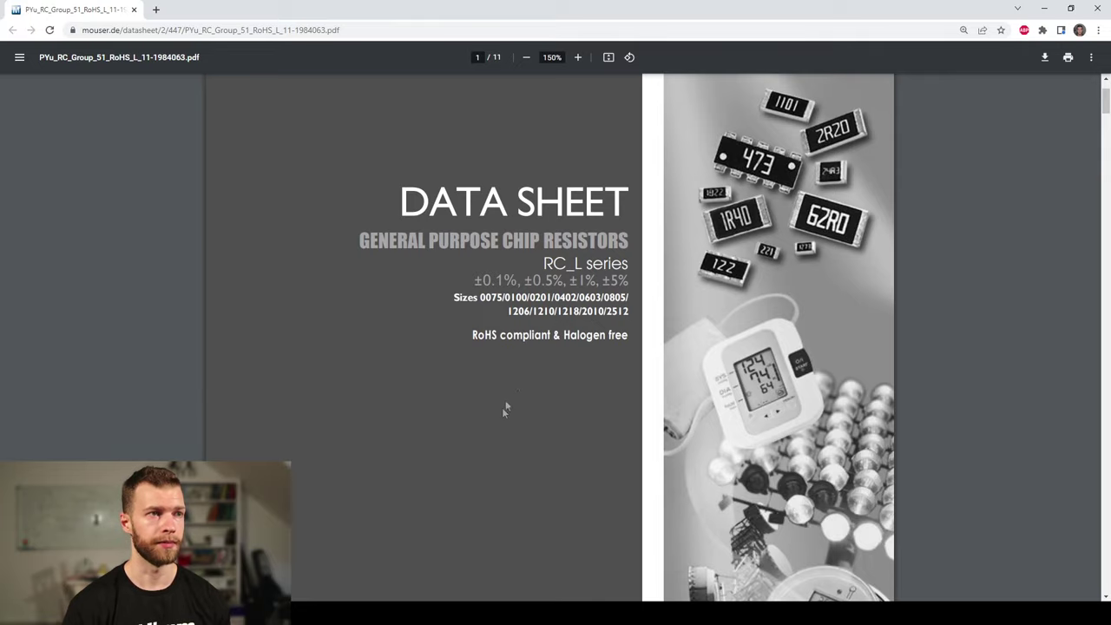
scroll(495, 420, "down", 20)
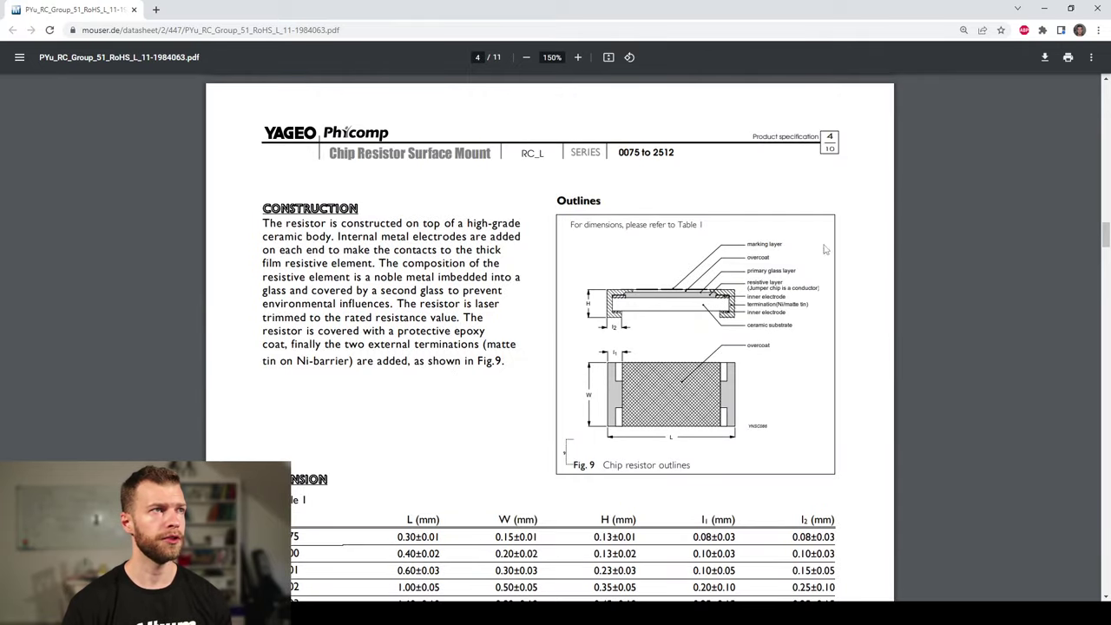
scroll(633, 130, "down", 1)
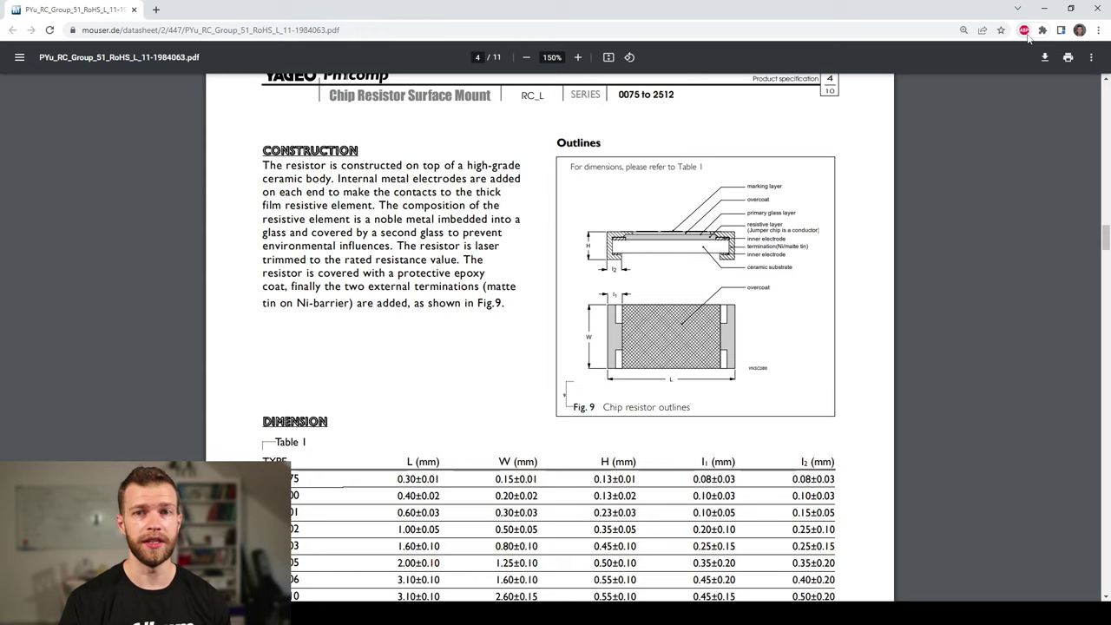
scroll(984, 87, "down", 1)
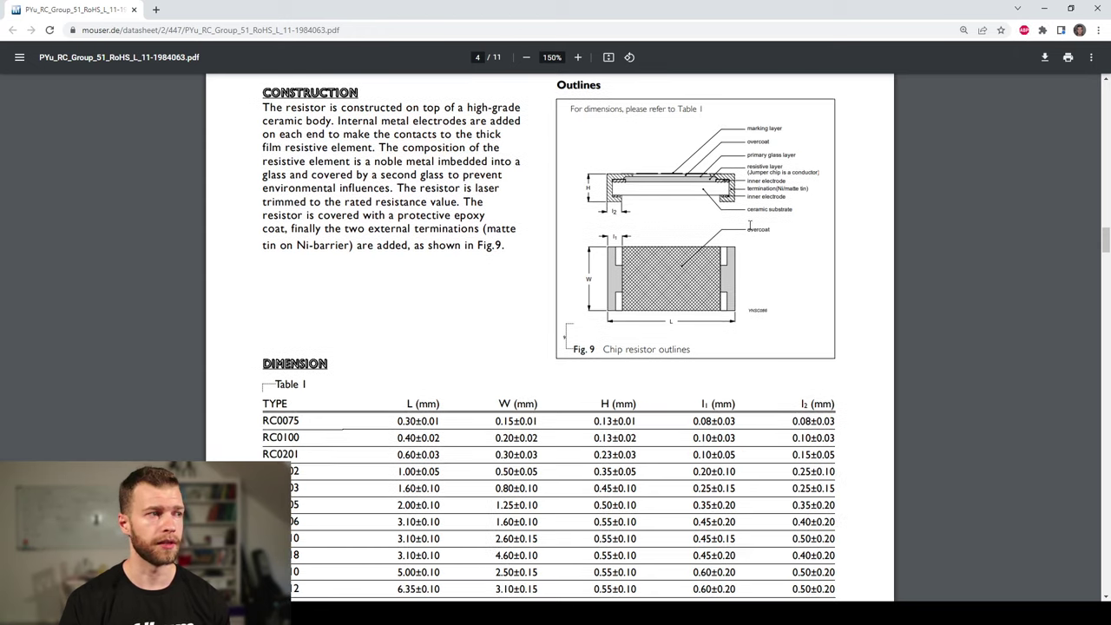
left_click(1043, 7)
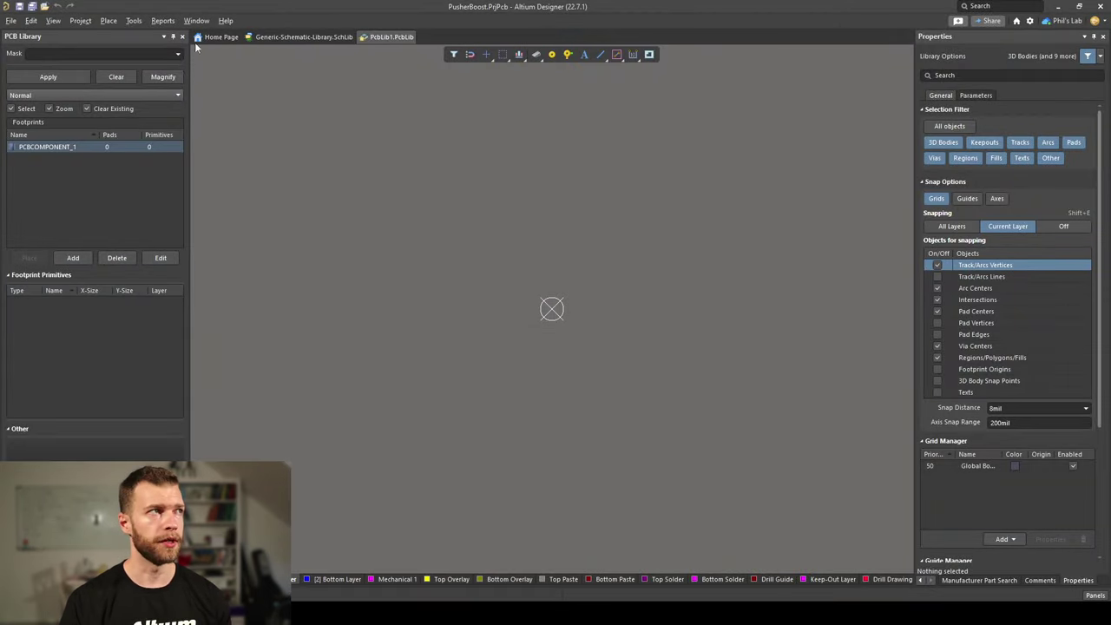
Launch the IPC Compliant Footprint Wizard and choose CHIP (Chip Components, 2-Pins).
left_click(134, 23)
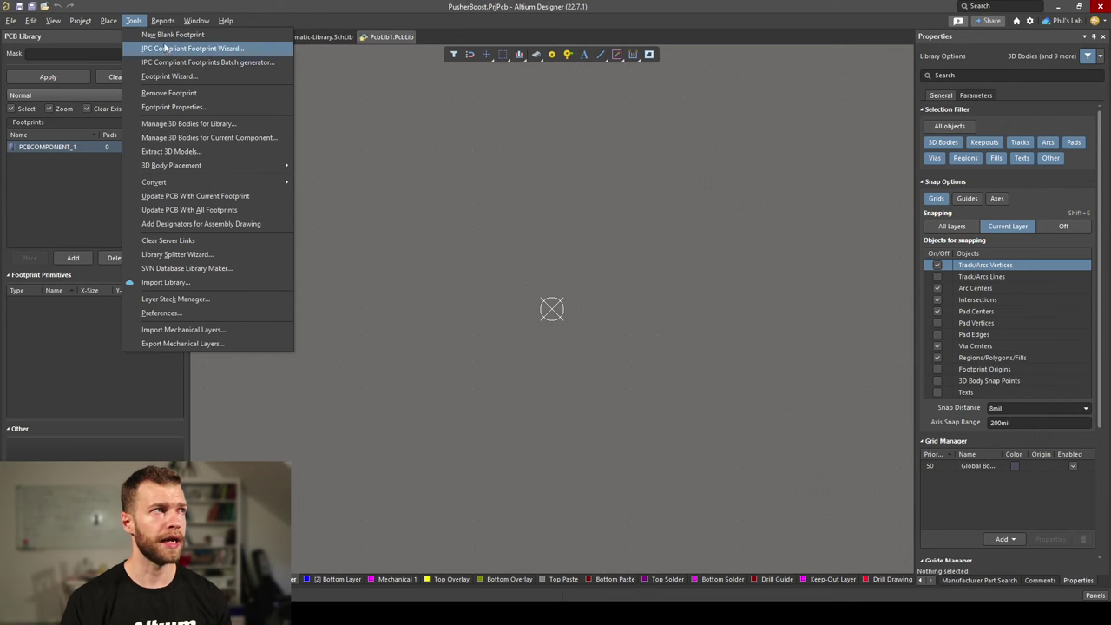
left_click(167, 49)
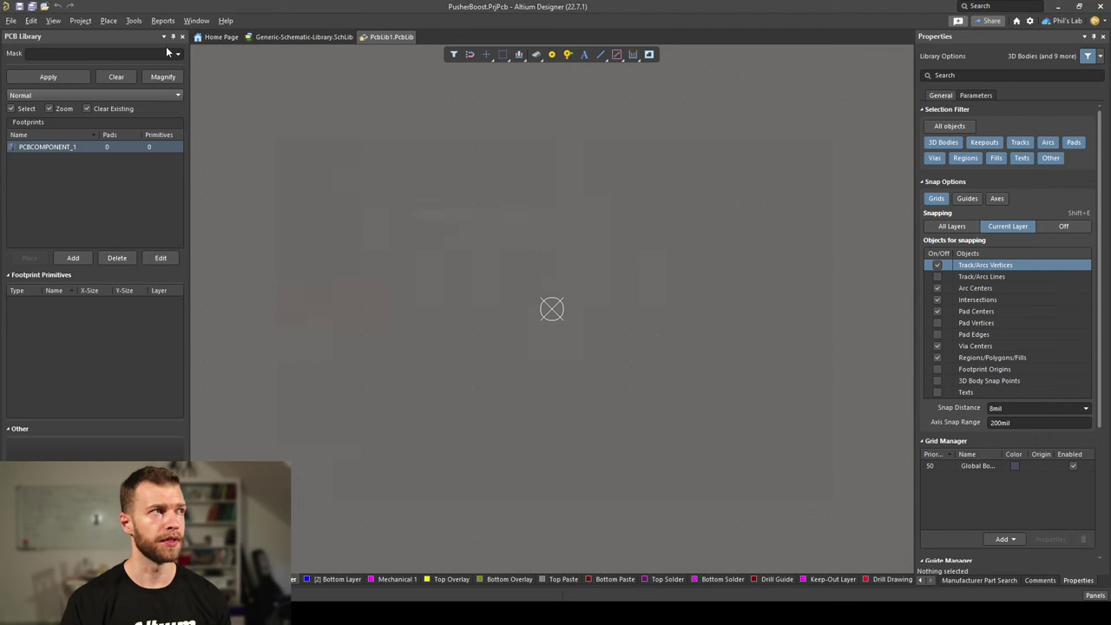
left_click(772, 489)
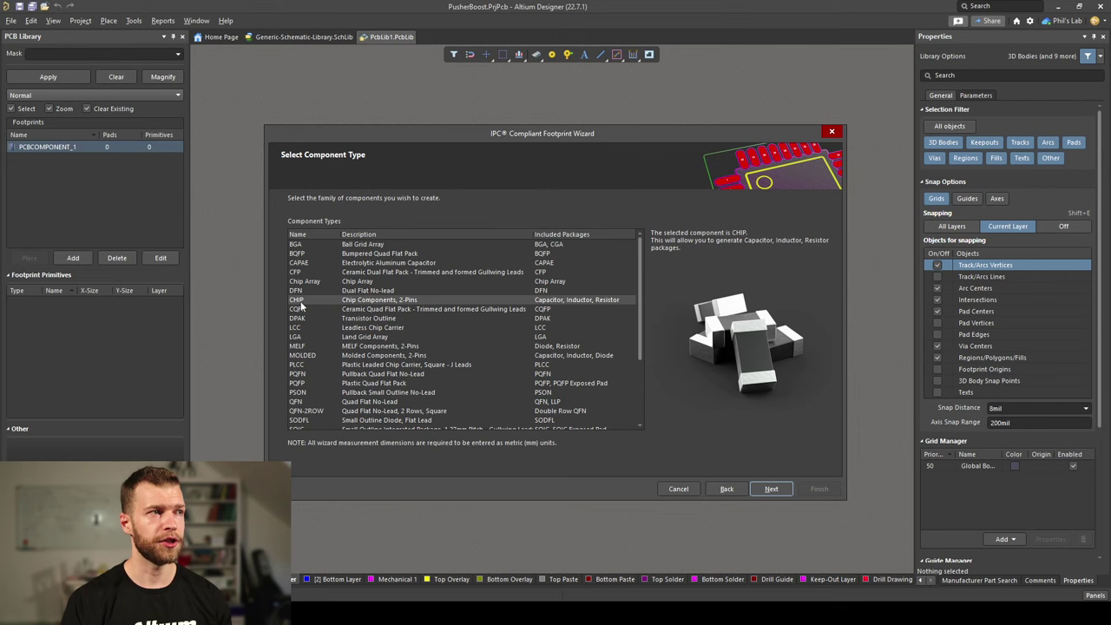
left_click(363, 301)
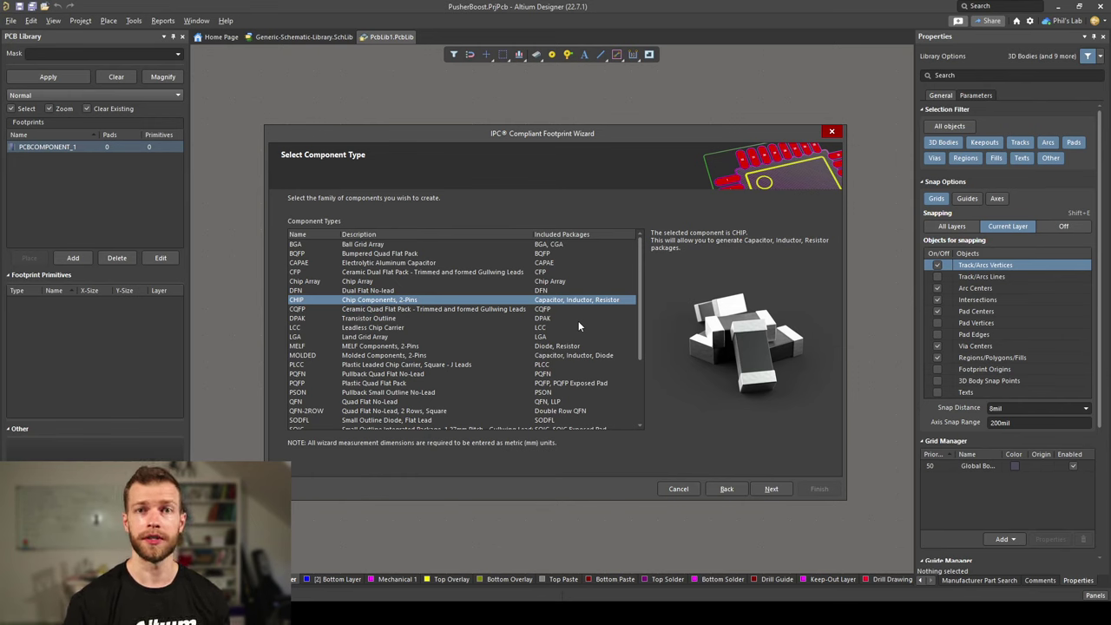
left_click(770, 489)
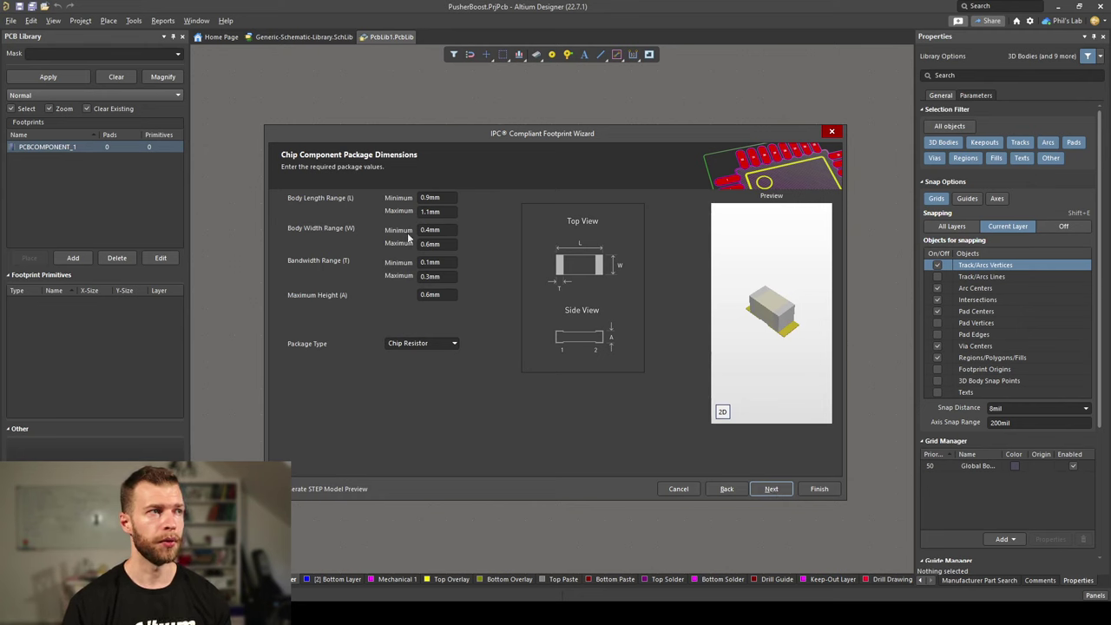
Leave the package type as Chip Resistor and switch back to the Yageo datasheet.
left_click(455, 344)
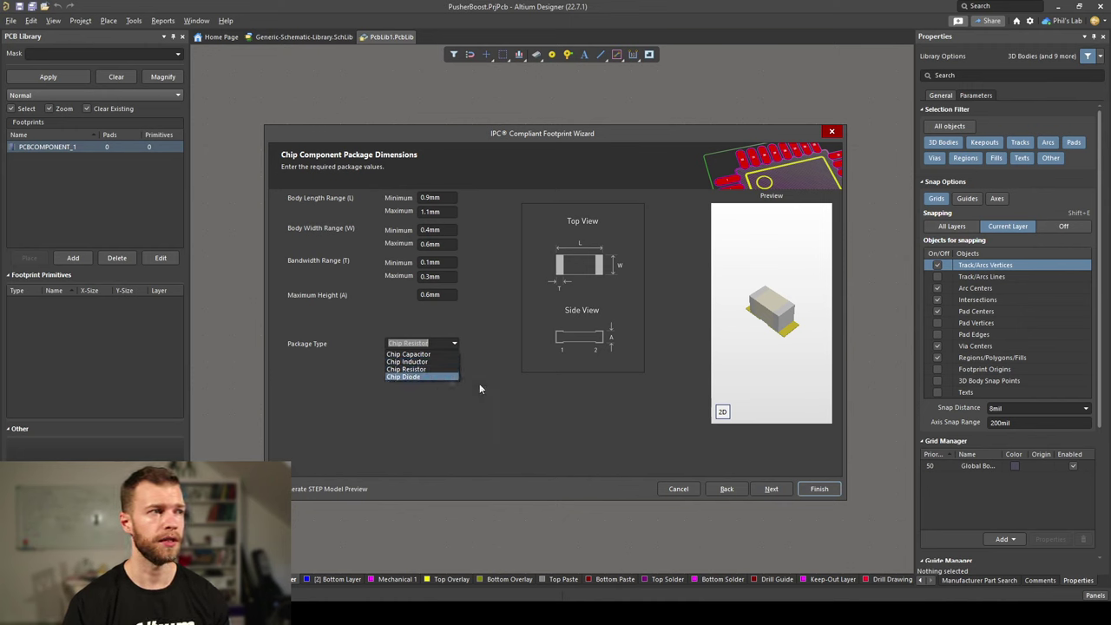
left_click(469, 385)
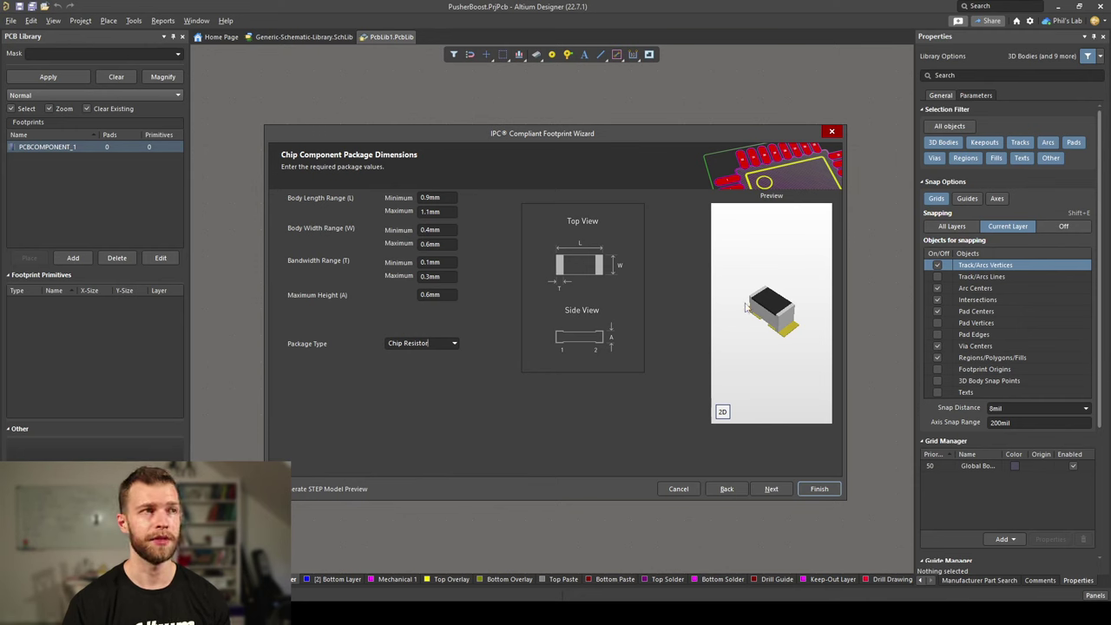
key("alt+Tab")
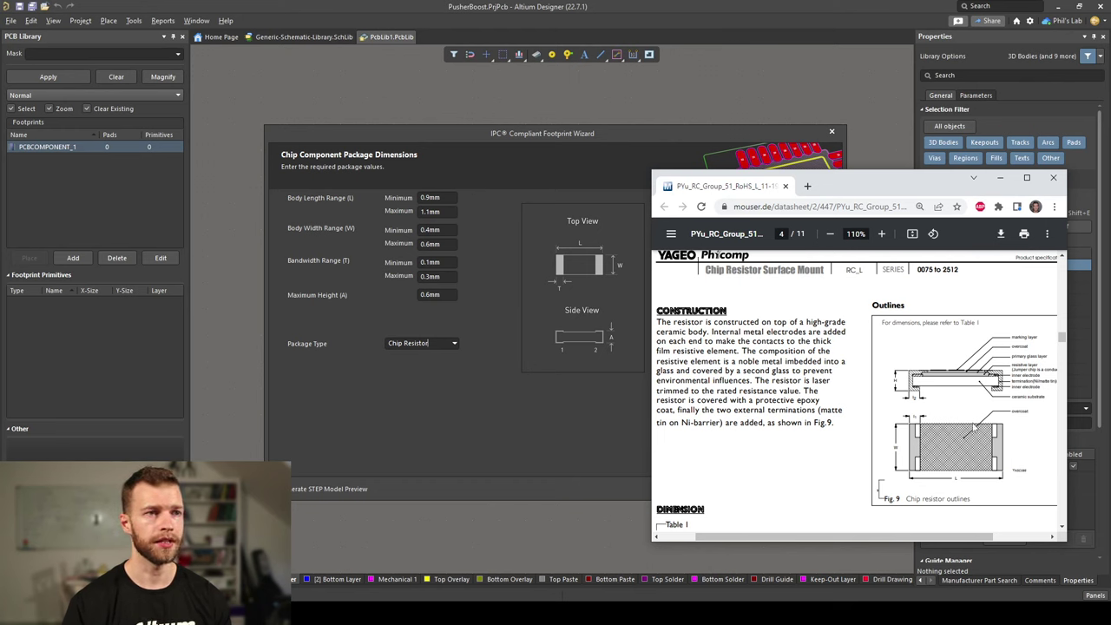
Scroll to Table 1 and highlight the RC0402 length value 1.00±0.05 mm.
scroll(974, 426, "down", 3)
left_click_drag(656, 475, 820, 473)
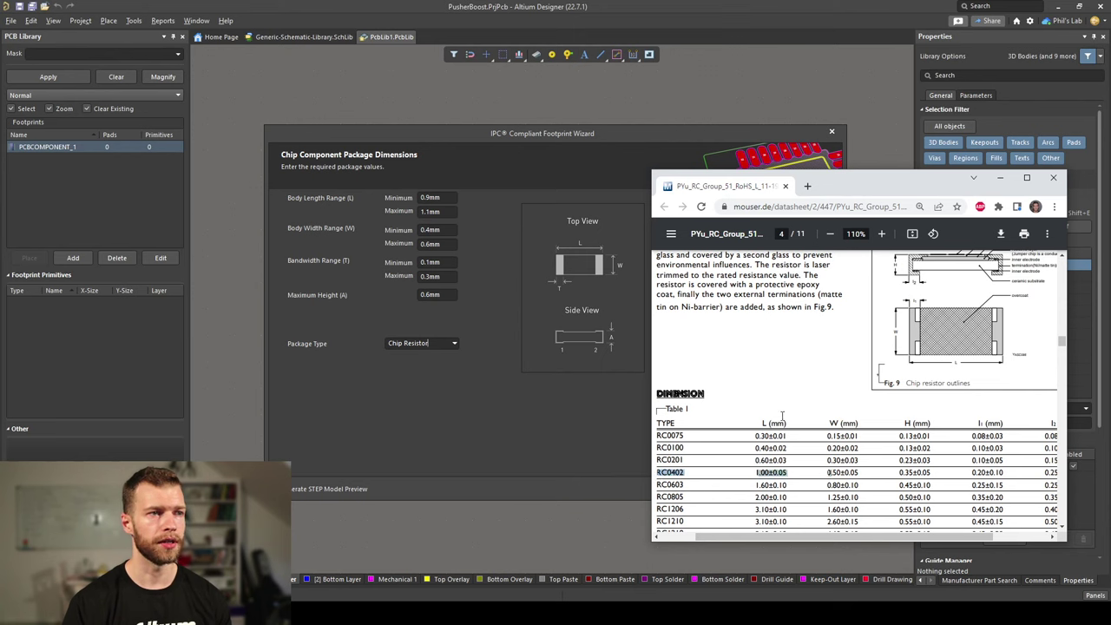
left_click_drag(759, 473, 786, 483)
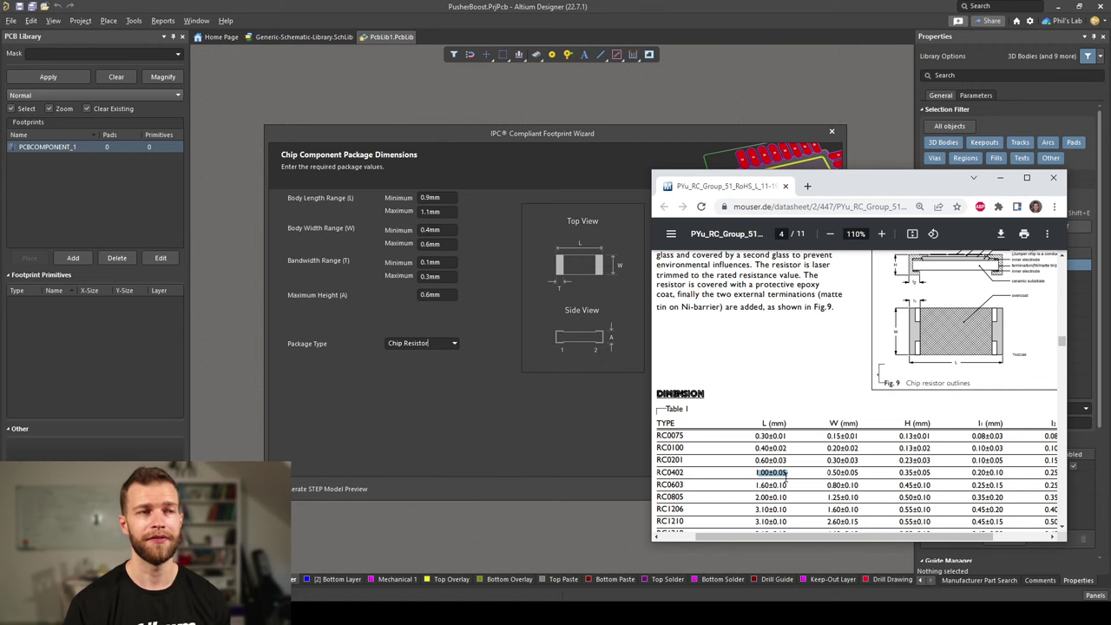
Enter body length 0.95–1.05 and the other 0402 sizes, checking the 2D and 3D preview.
left_click(434, 198)
type("0.95")
key("Tab")
type("1.05")
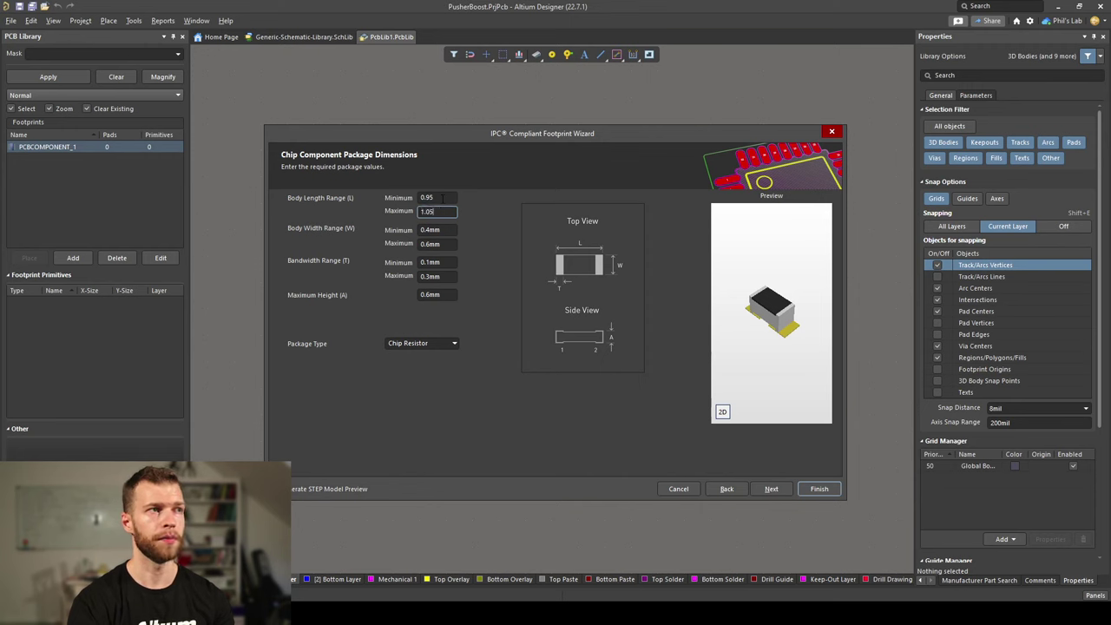
key("Tab")
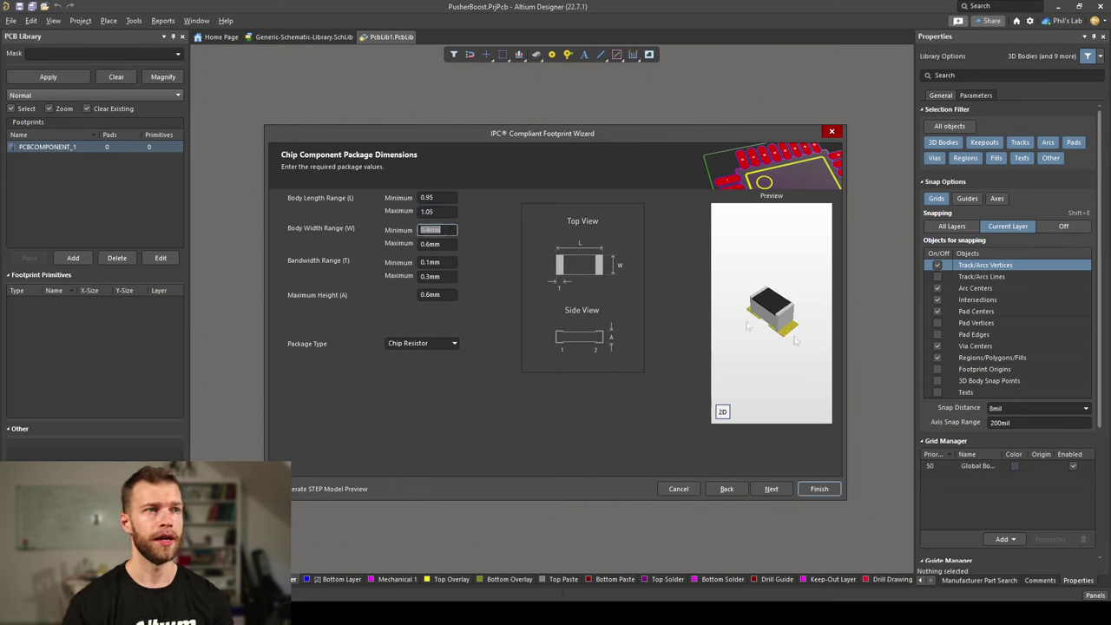
left_click(722, 412)
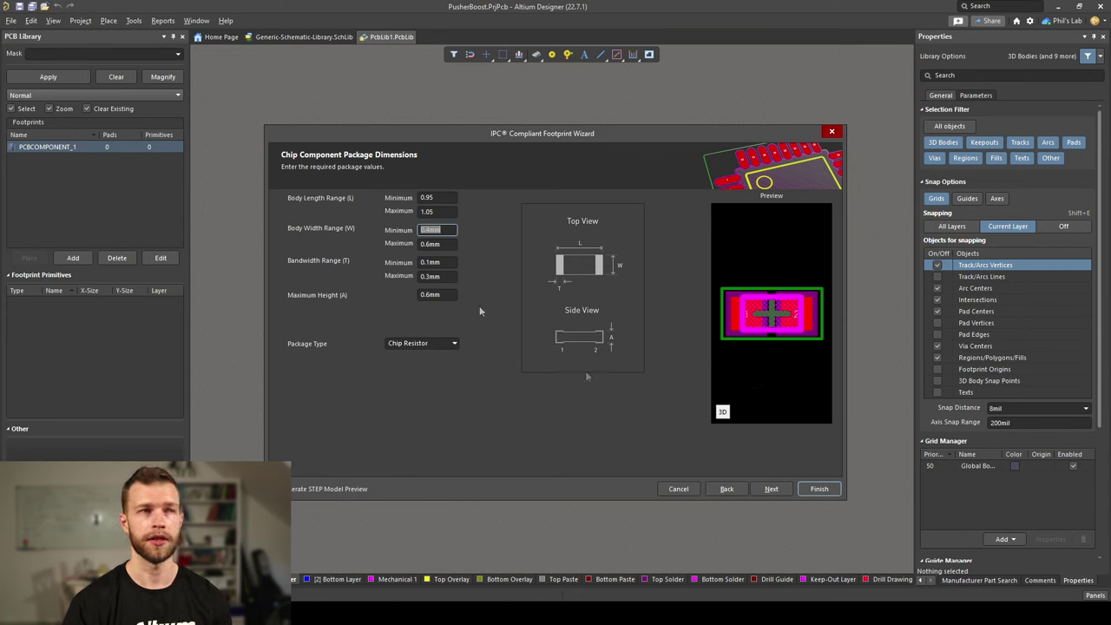
left_click(722, 413)
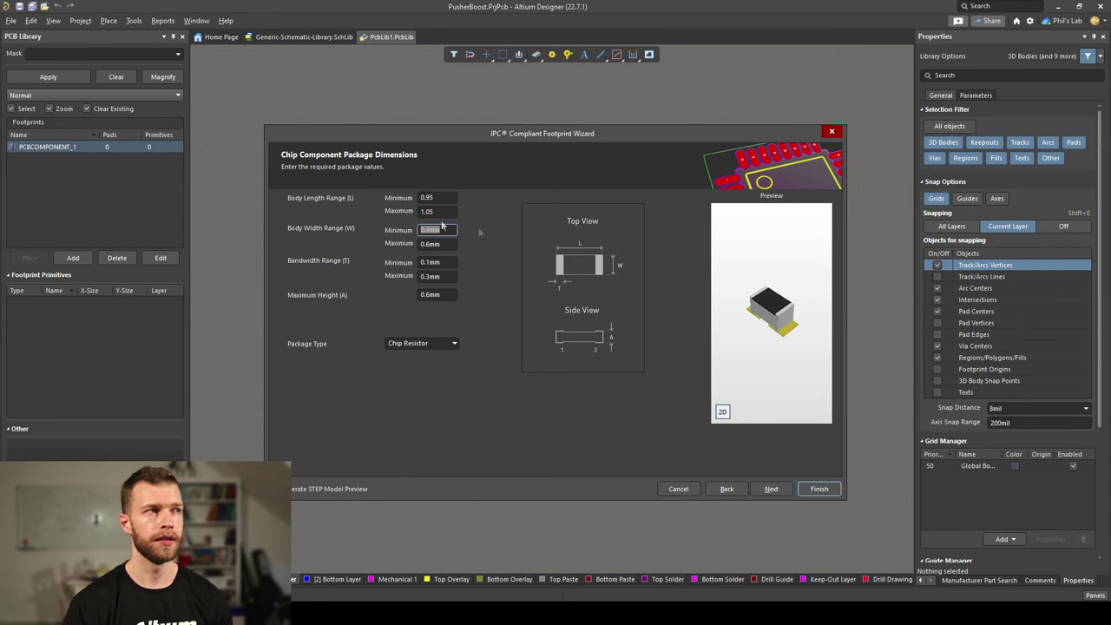
key("alt+Tab")
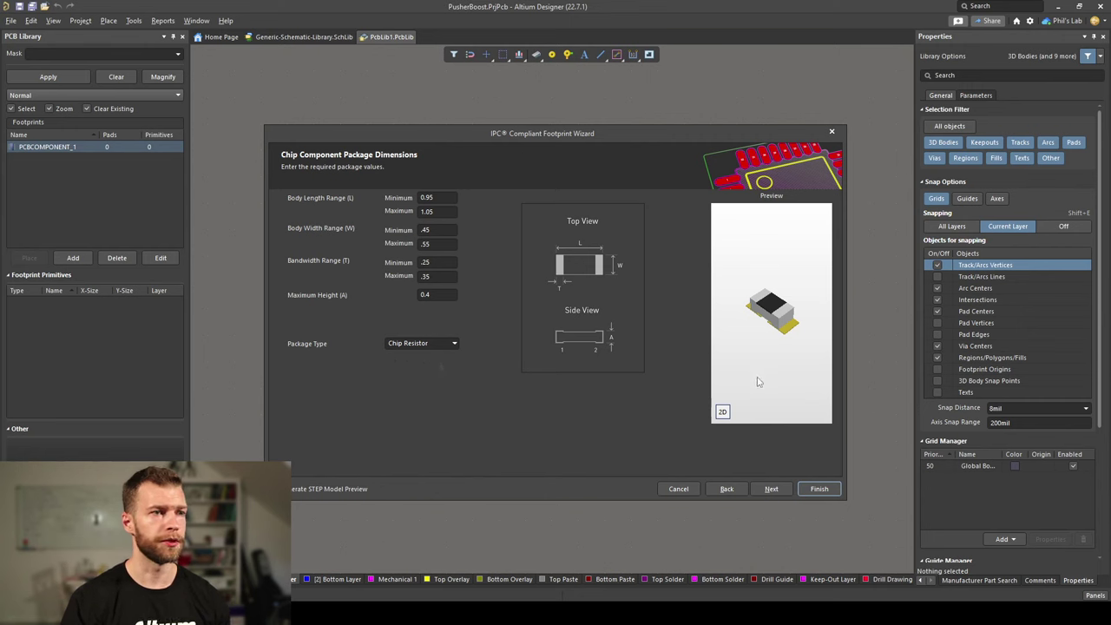
Accept the Heel Spacing, Solder Fillets and Footprint Dimensions pages with their calculated values.
left_click(768, 487)
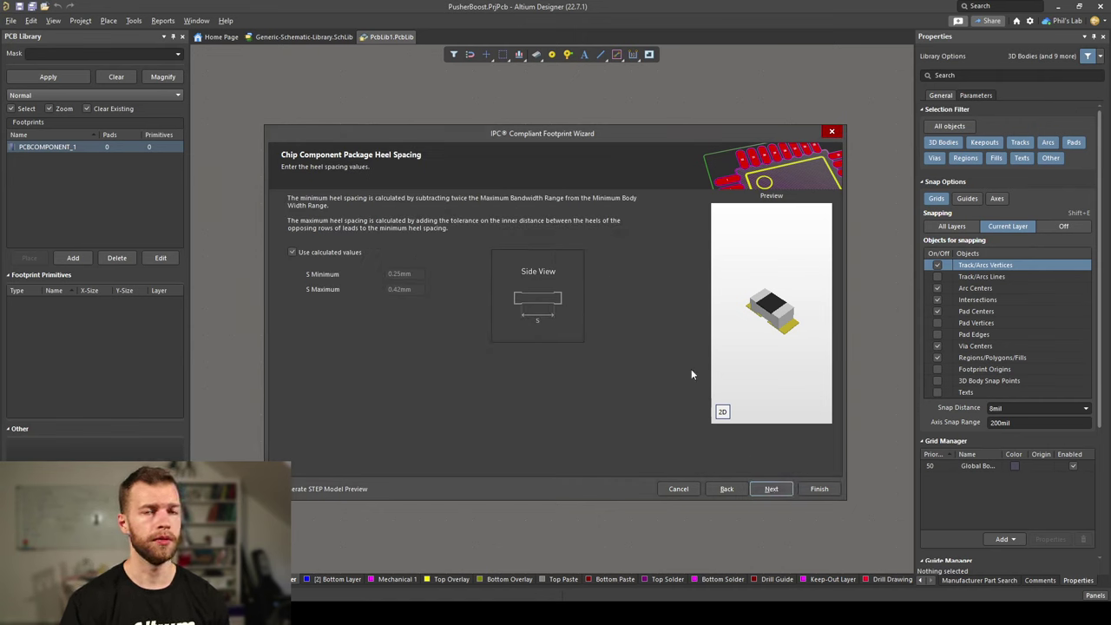
left_click(769, 489)
left_click(769, 489)
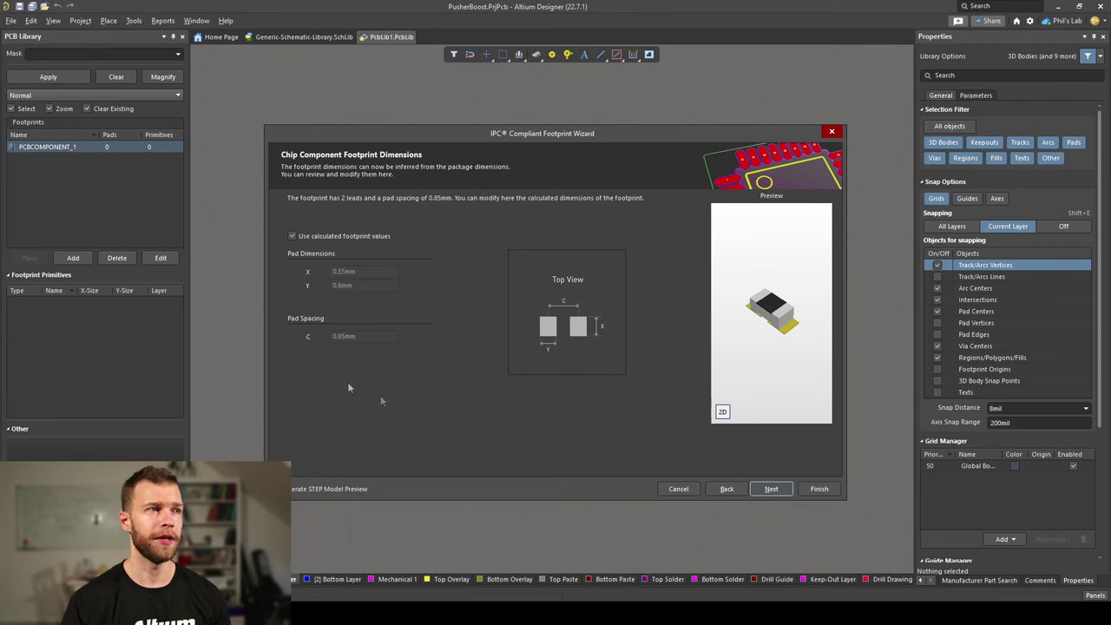
left_click(770, 490)
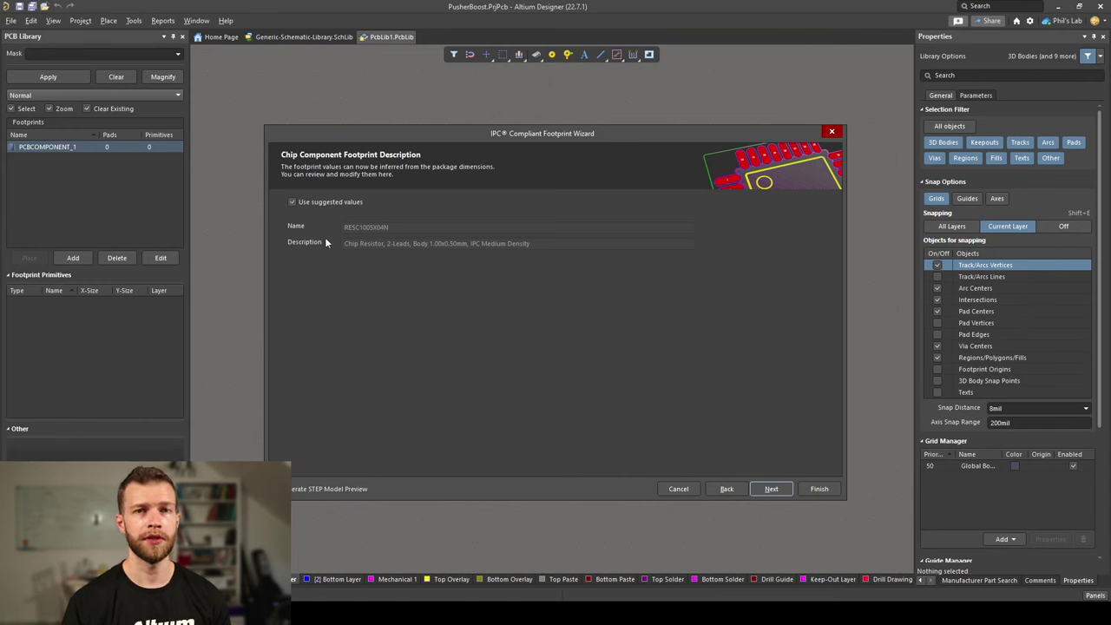
Replace the suggested footprint name with RES_0402 and keep the Current PcbLib File destination.
left_click(305, 201)
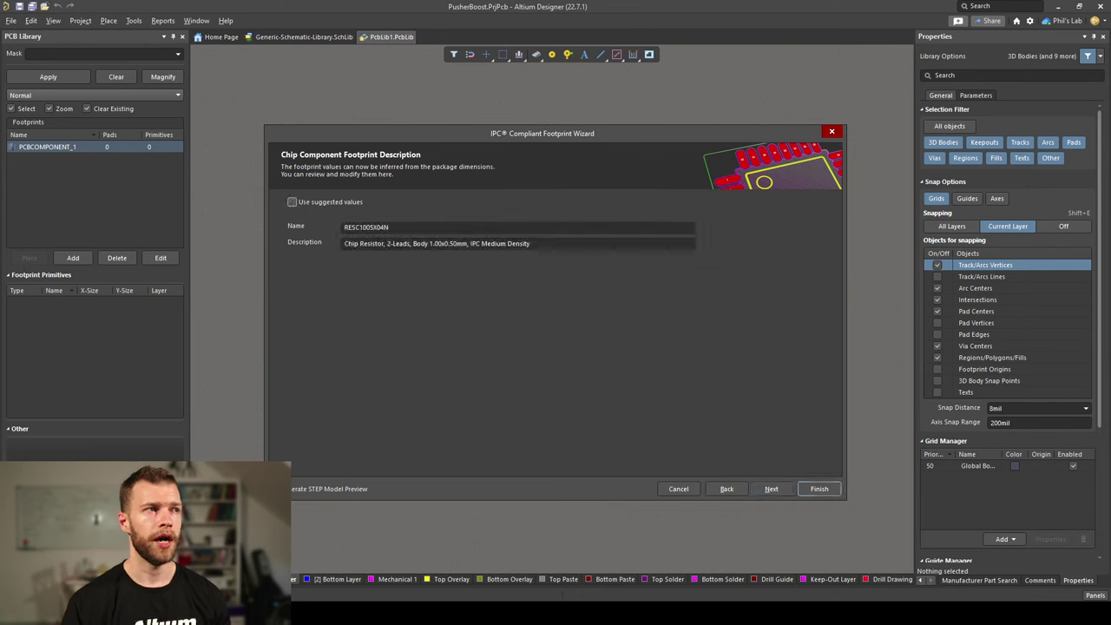
key("Tab")
type("RES_0402")
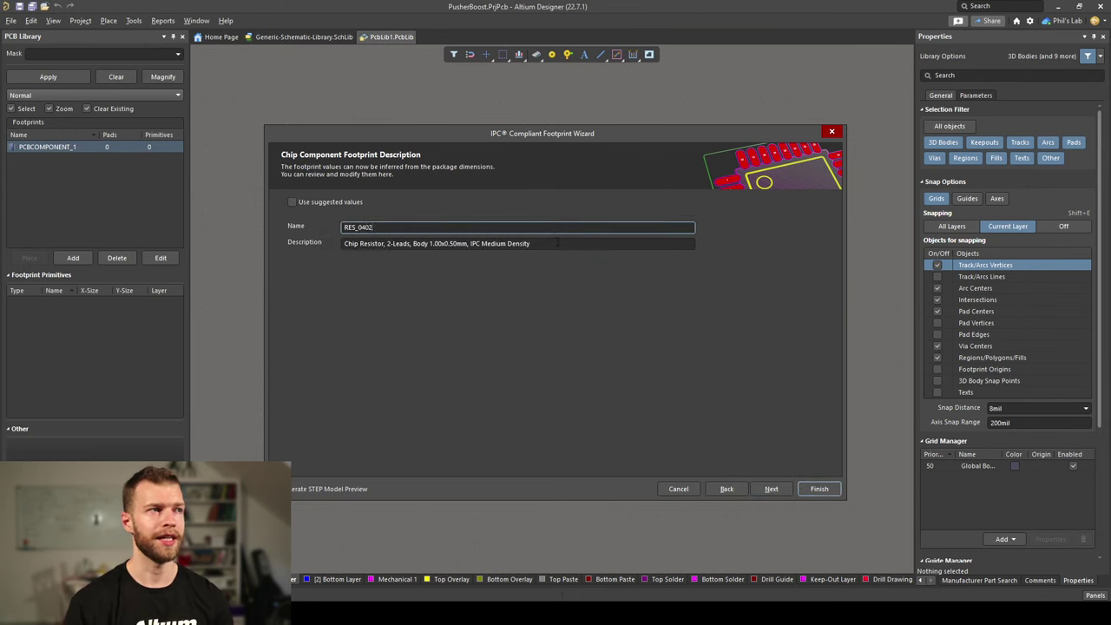
key("Tab")
left_click(766, 492)
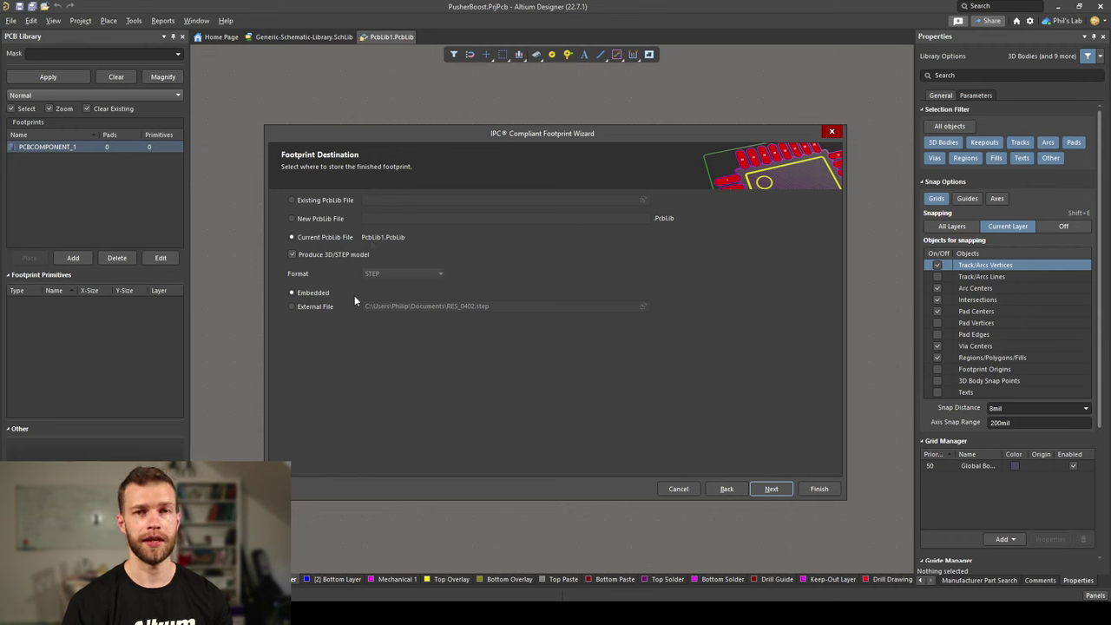
left_click(771, 489)
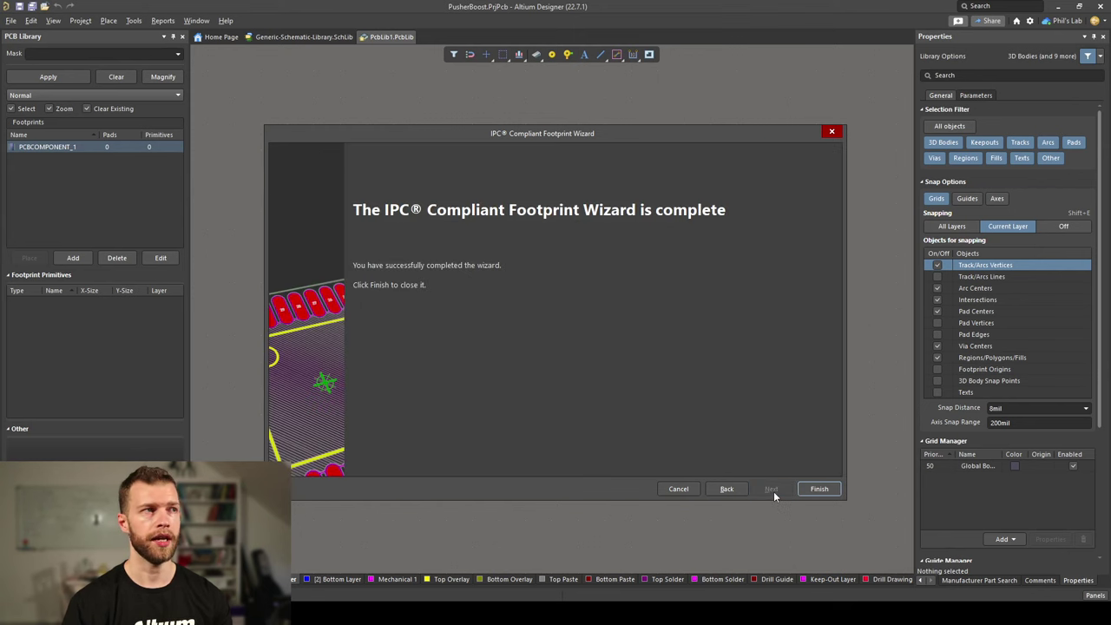
Finish the wizard and inspect RES_0402 in 3D and on Mechanical 13 and 15 layers.
left_click(817, 489)
scroll(552, 310, "down", 3, "ctrl")
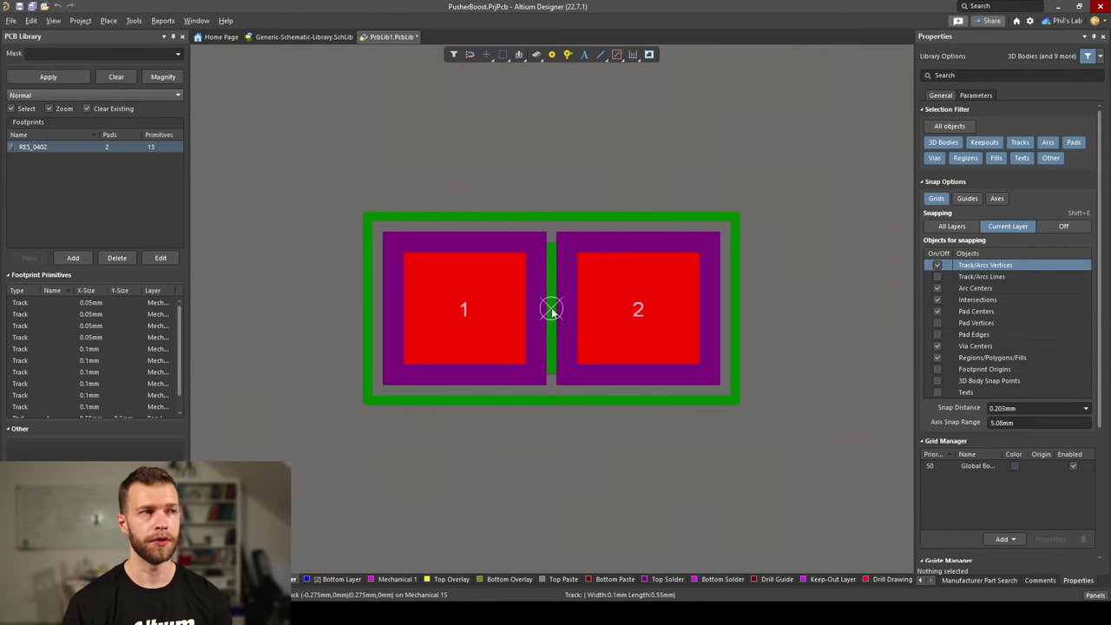
key("3")
right_click_drag(548, 325, 573, 314, "shift")
key("2")
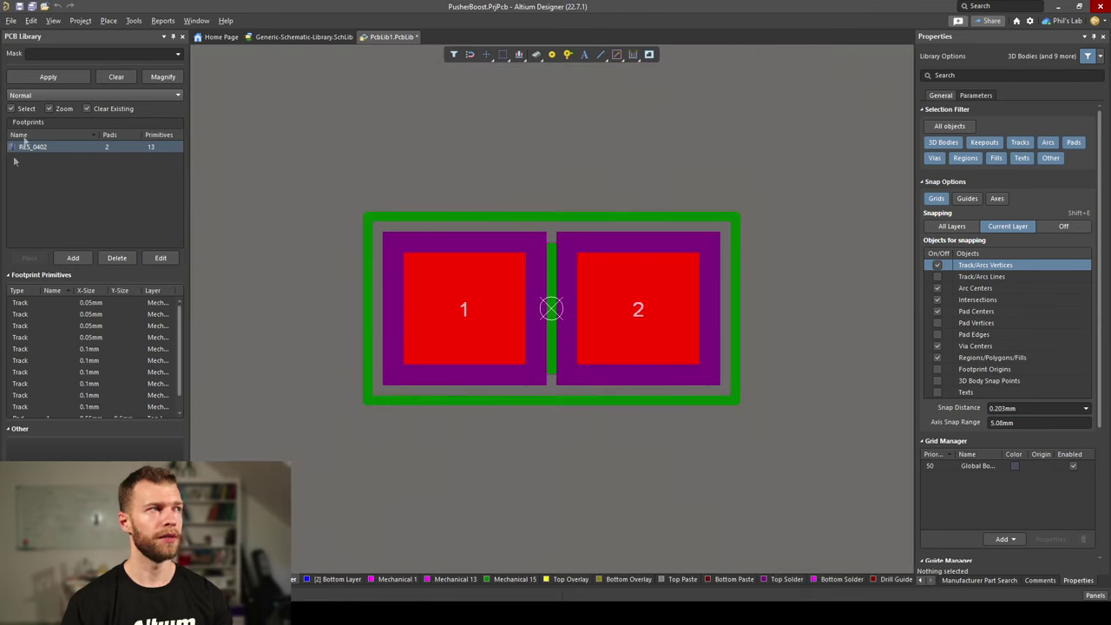
left_click(451, 579)
left_click(513, 579)
key("*")
Save the footprint library as Generic-Footprint-Library.PcbLib.
key("ctrl+s")
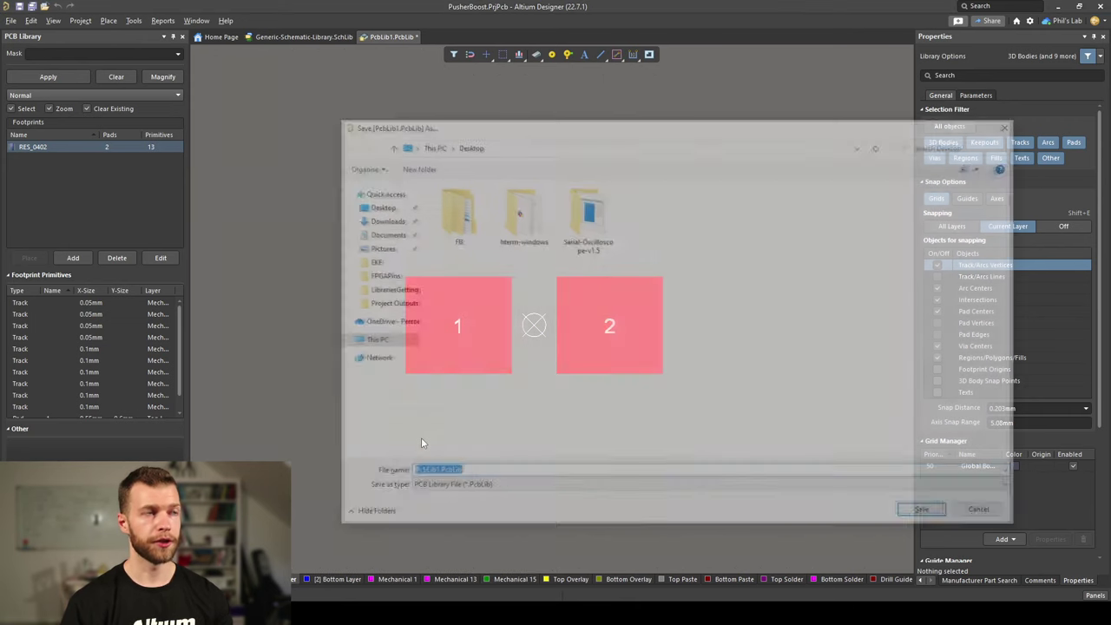
type("Generic-Footprint-Library")
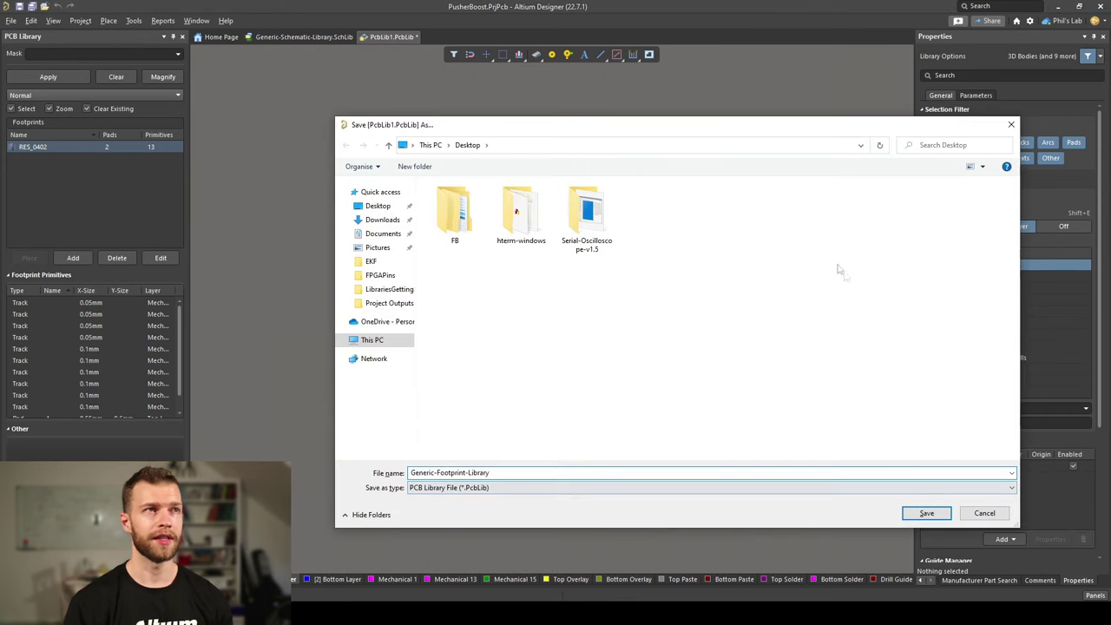
left_click(929, 514)
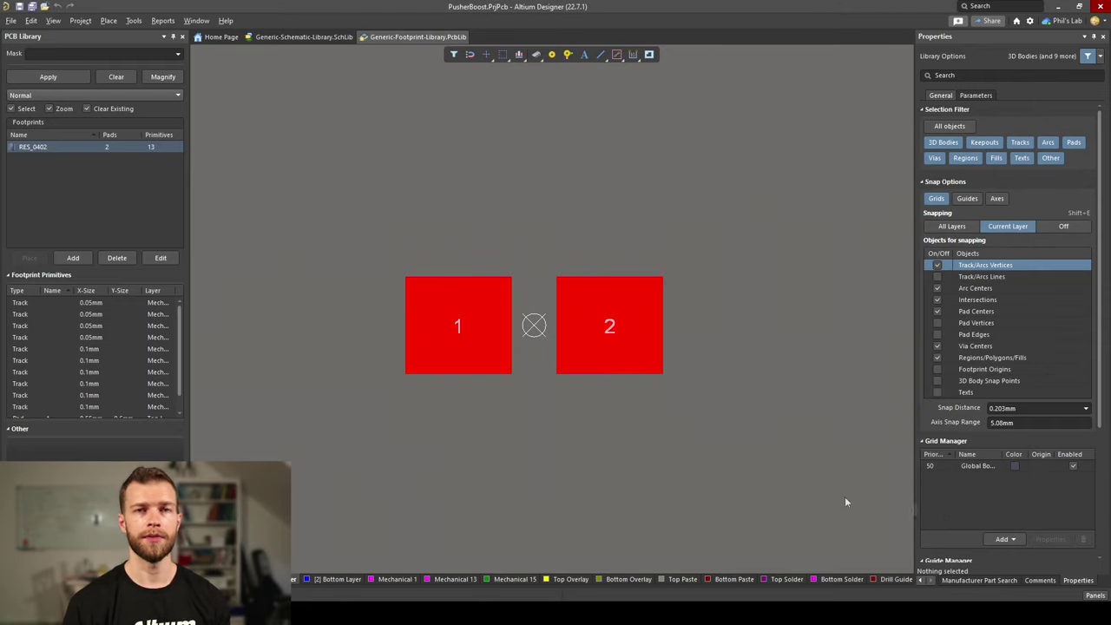
Add a footprint model to the RES_0402 symbol, picking RES_0402 from Generic-Footprint-Library.
left_click(304, 36)
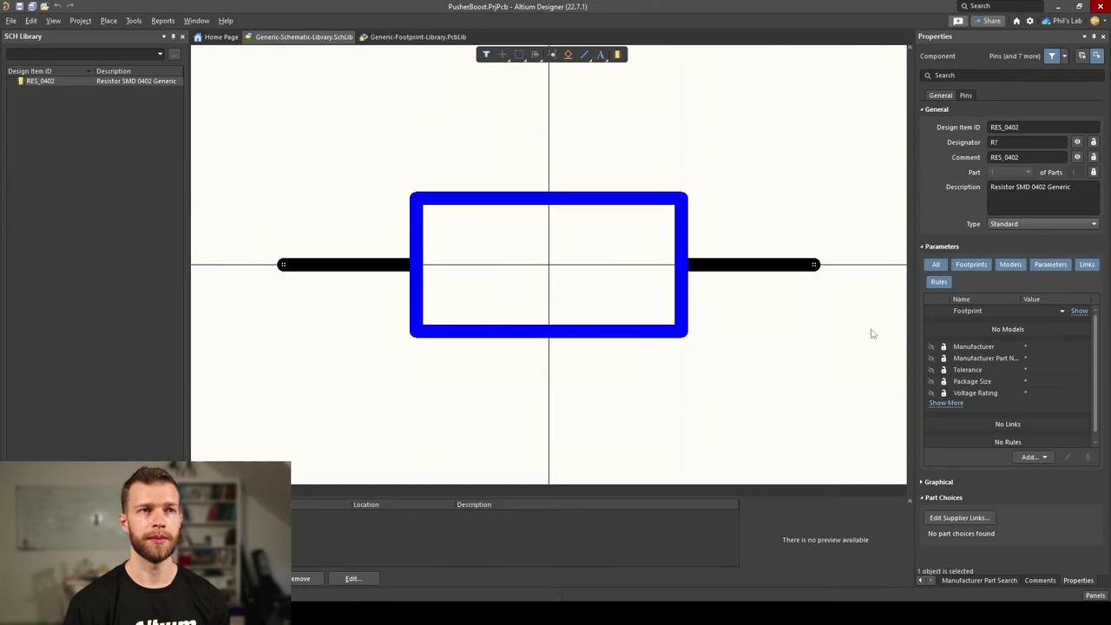
left_click(1036, 314)
left_click(1031, 456)
left_click(1043, 471)
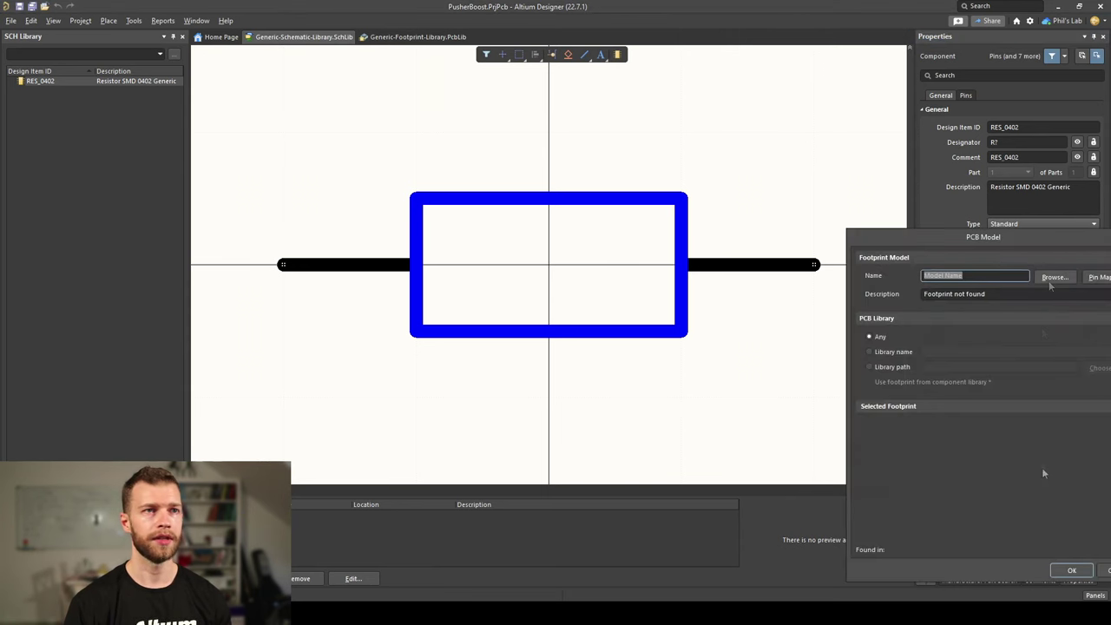
left_click(1051, 277)
left_click(737, 307)
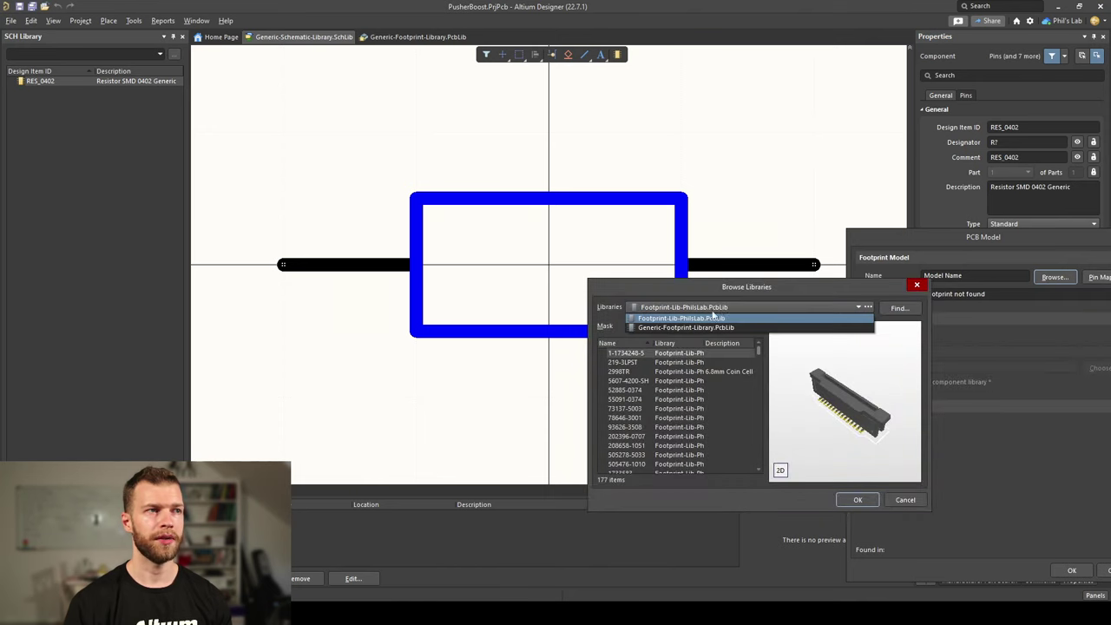
left_click(667, 328)
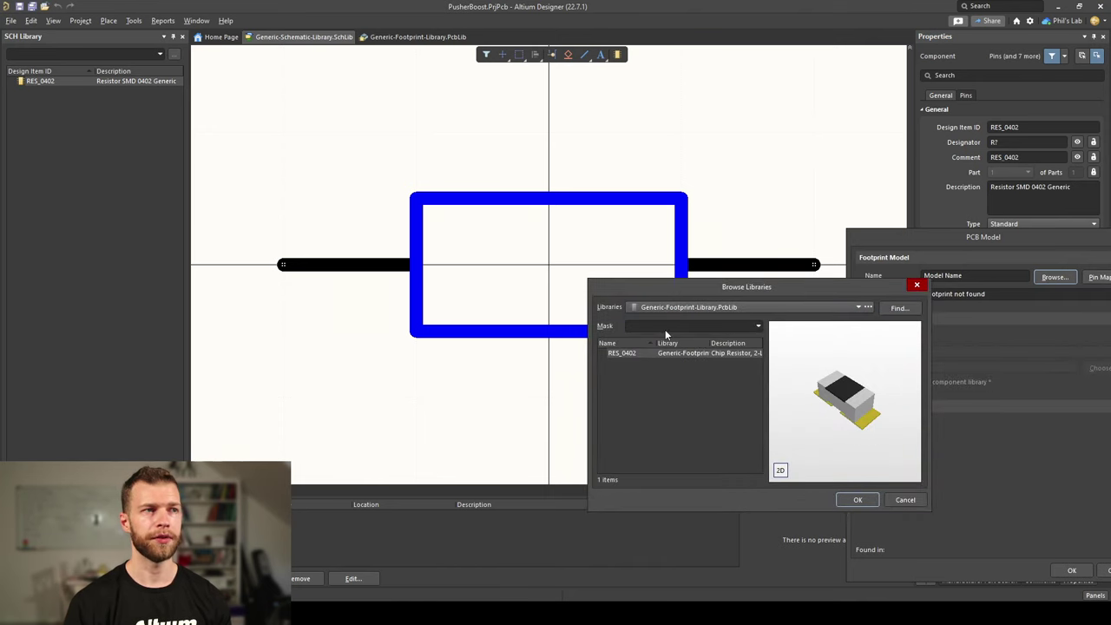
left_click(633, 354)
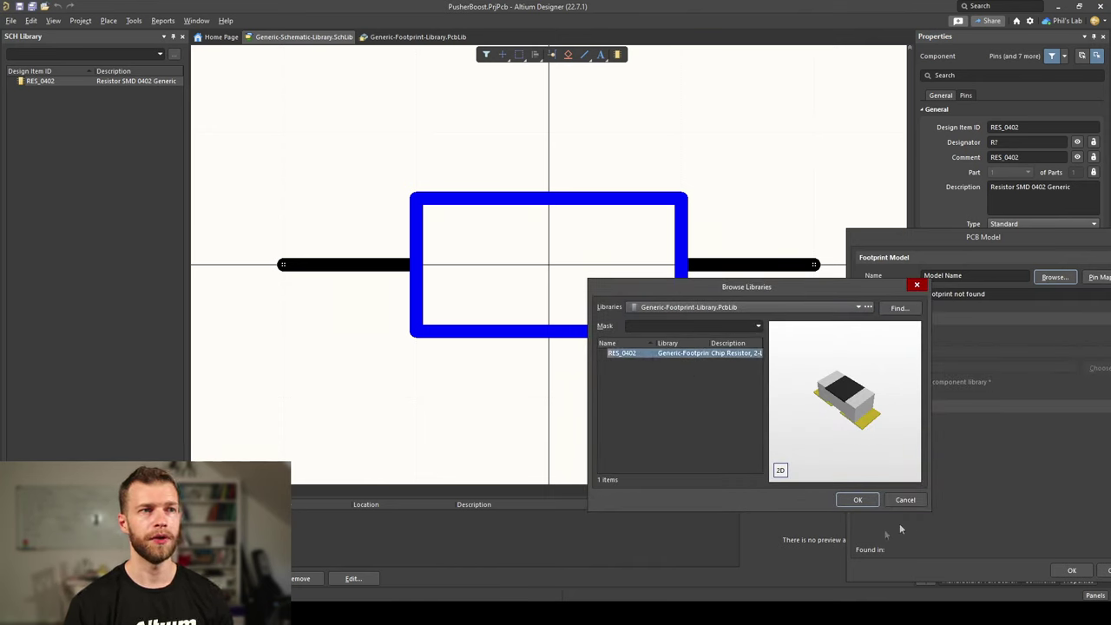
left_click(856, 500)
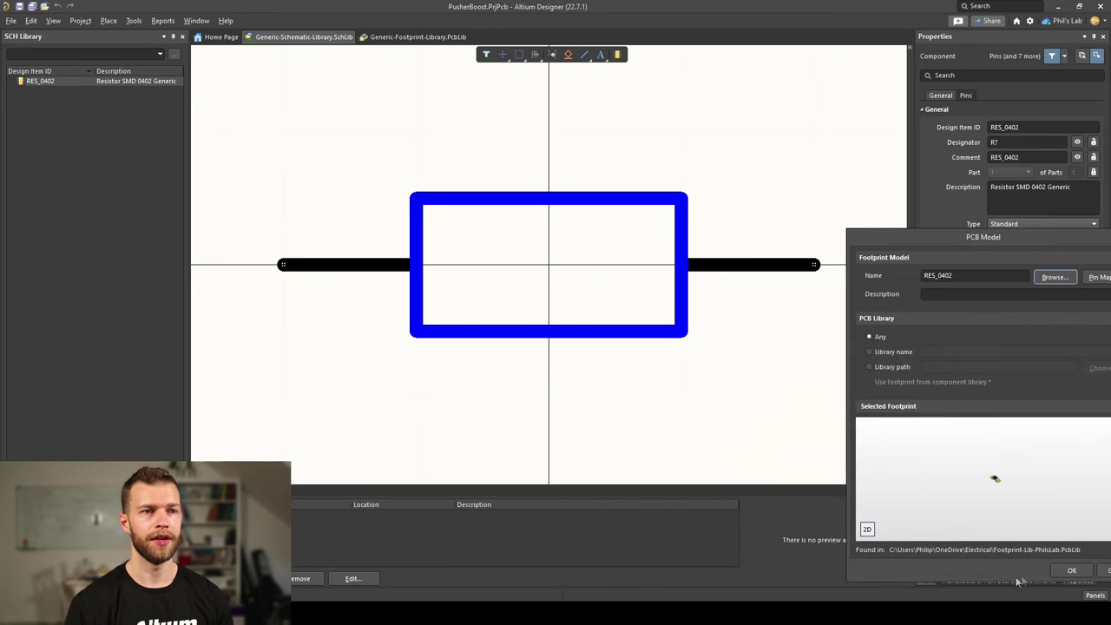
left_click(1070, 571)
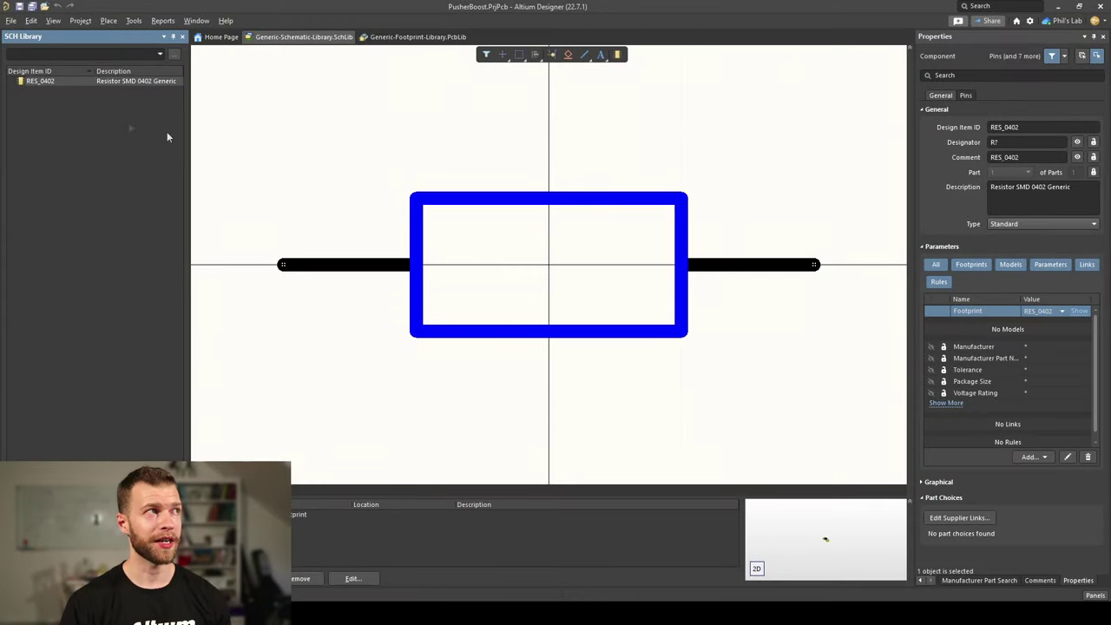
Create a new library component named CAP_0805.
left_click(134, 21)
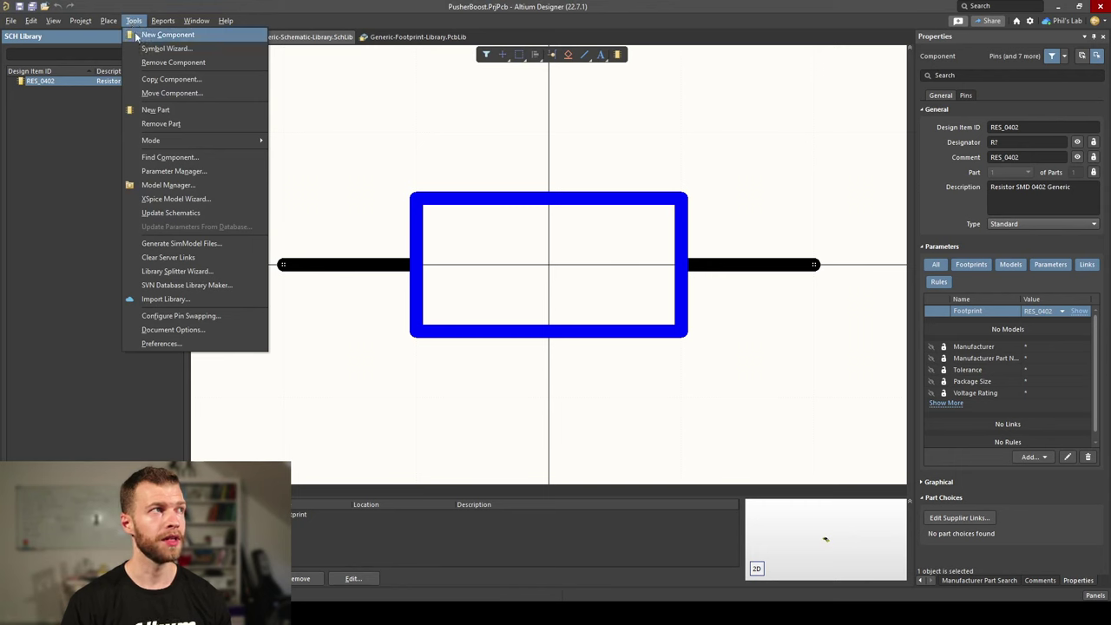
left_click(136, 36)
type("CAP")
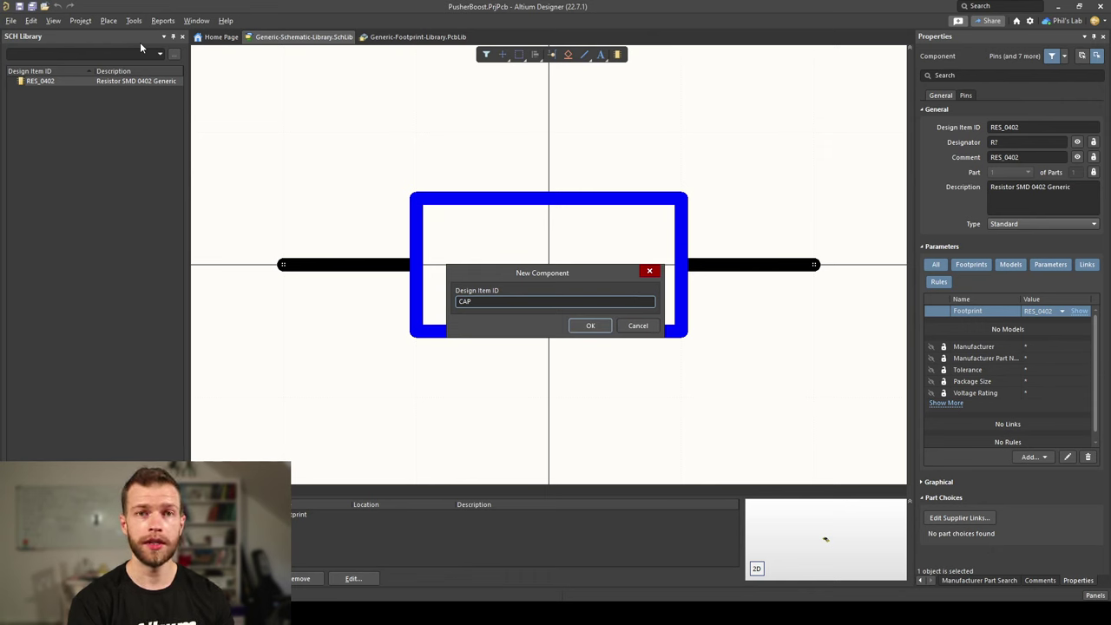
type("_0805")
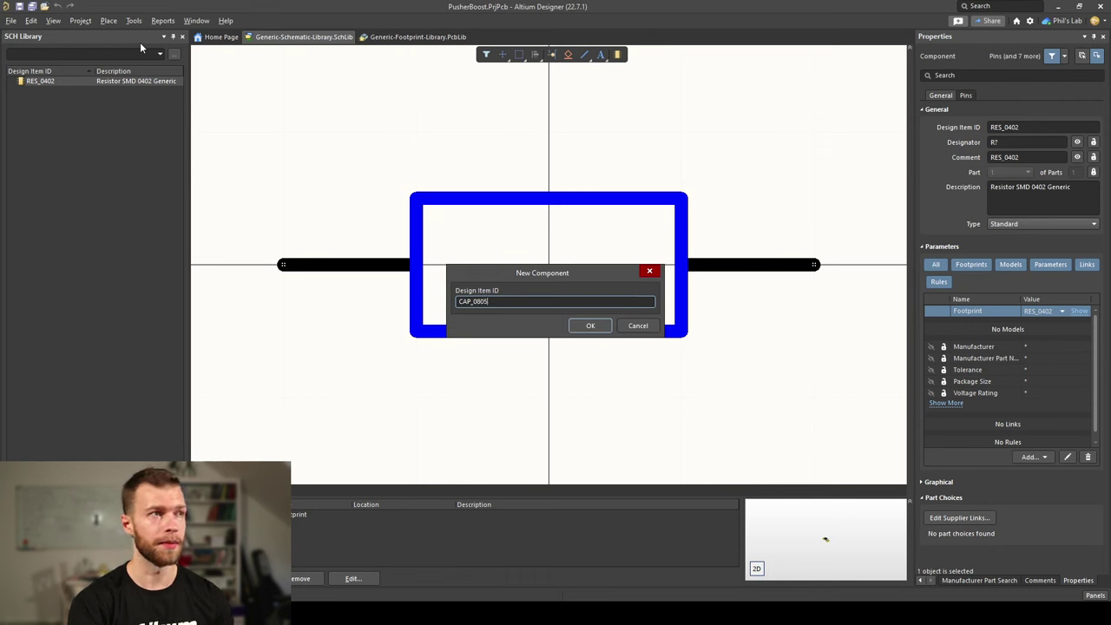
left_click(590, 326)
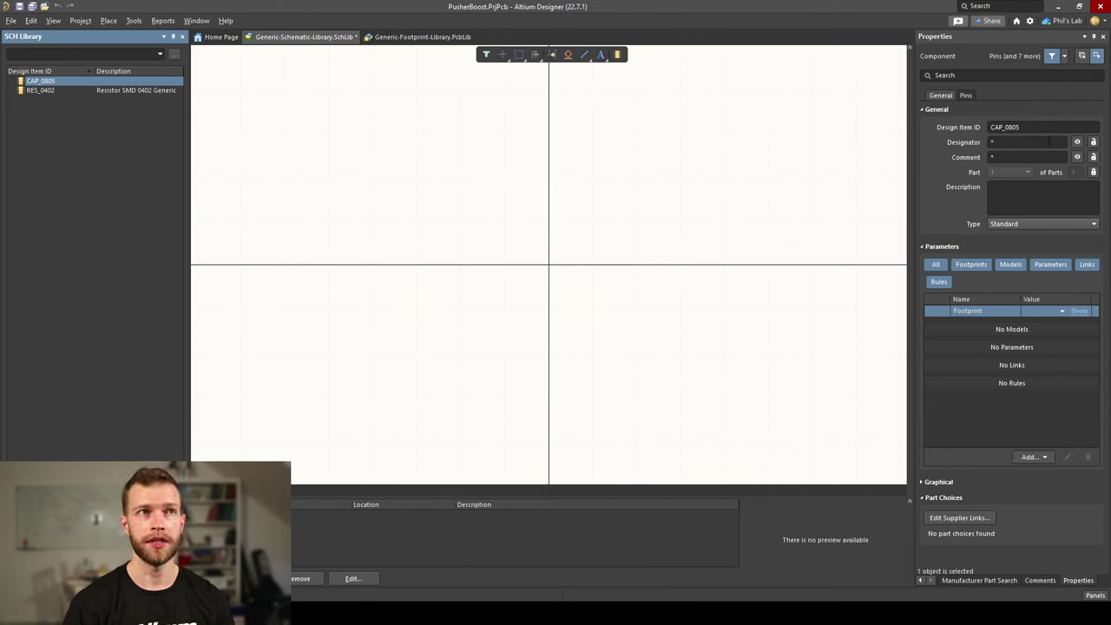
Set designator C?, comment CAP_0805, description 'Capacitor SMD 0805 Generic', and paste capacitor parameters.
left_click(1025, 142)
type("C?")
key("Tab")
type("CAP")
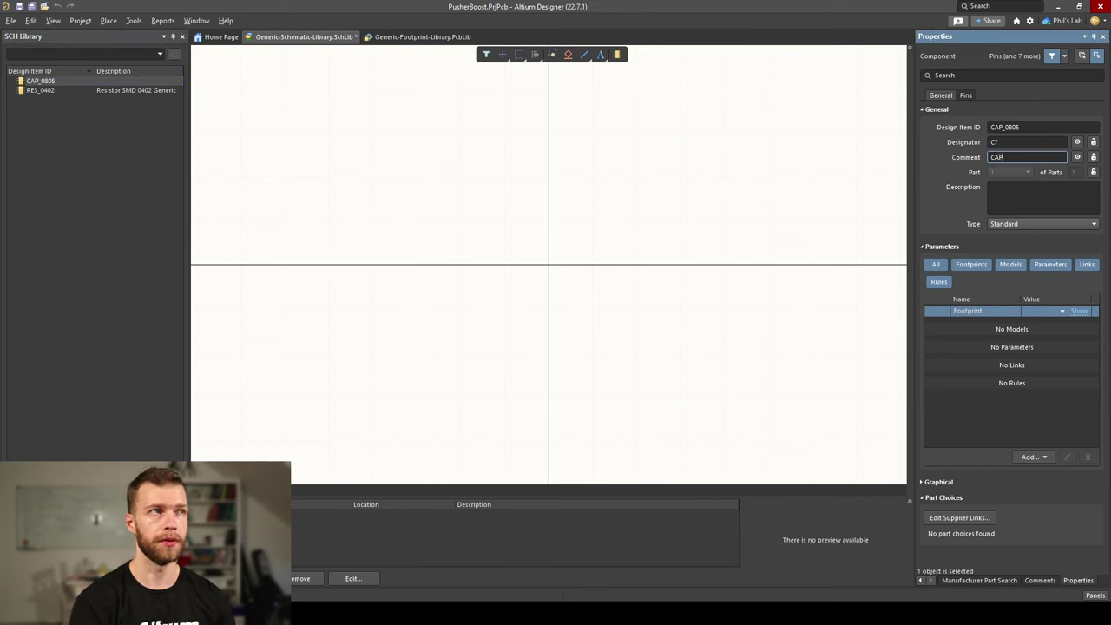
type("_0805")
key("Tab")
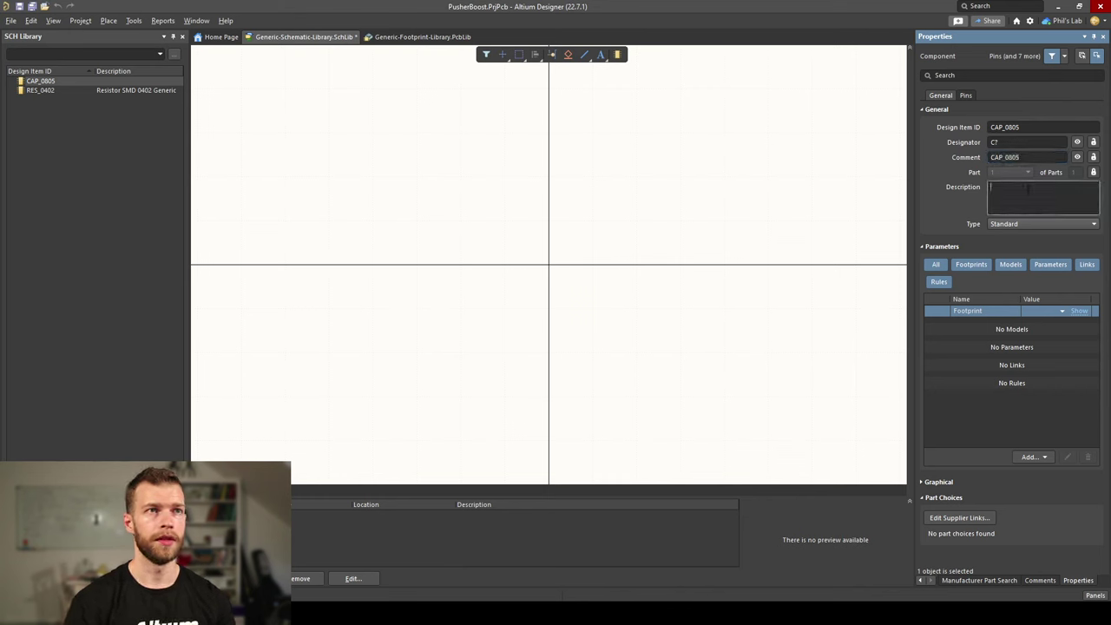
type("Capacitor SMD ")
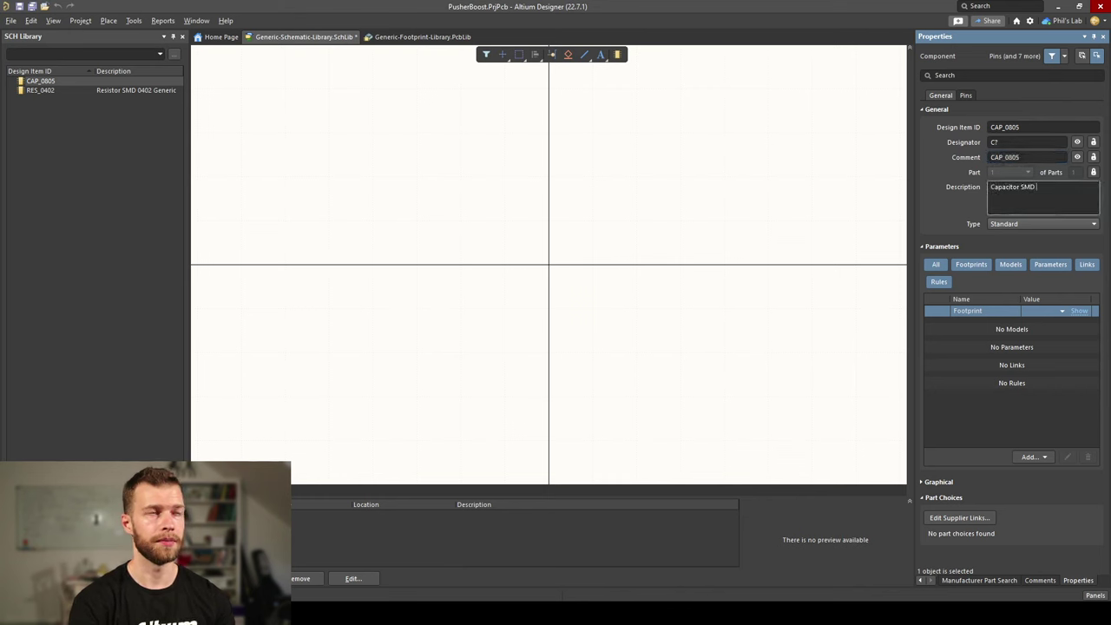
type("0805 Generic")
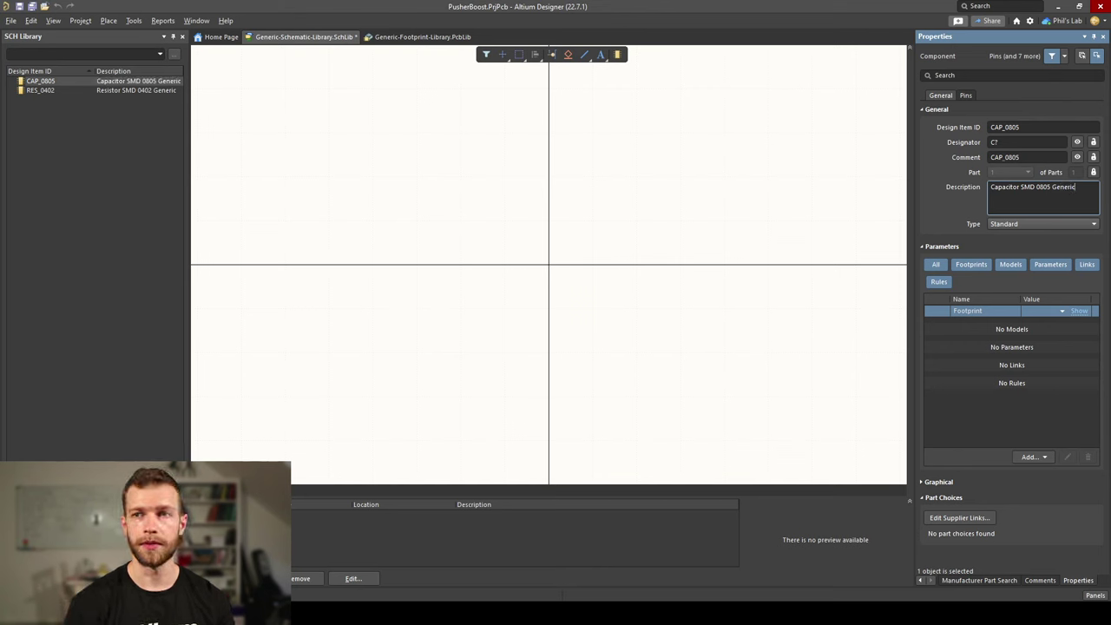
left_click(1006, 347)
key("ctrl+v")
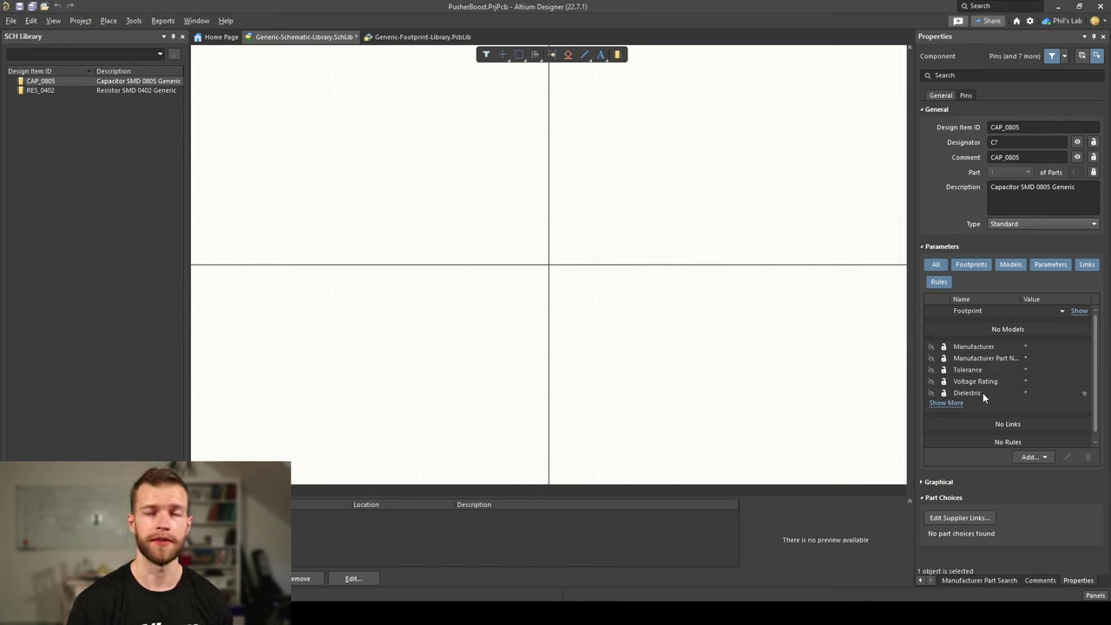
left_click(1030, 156)
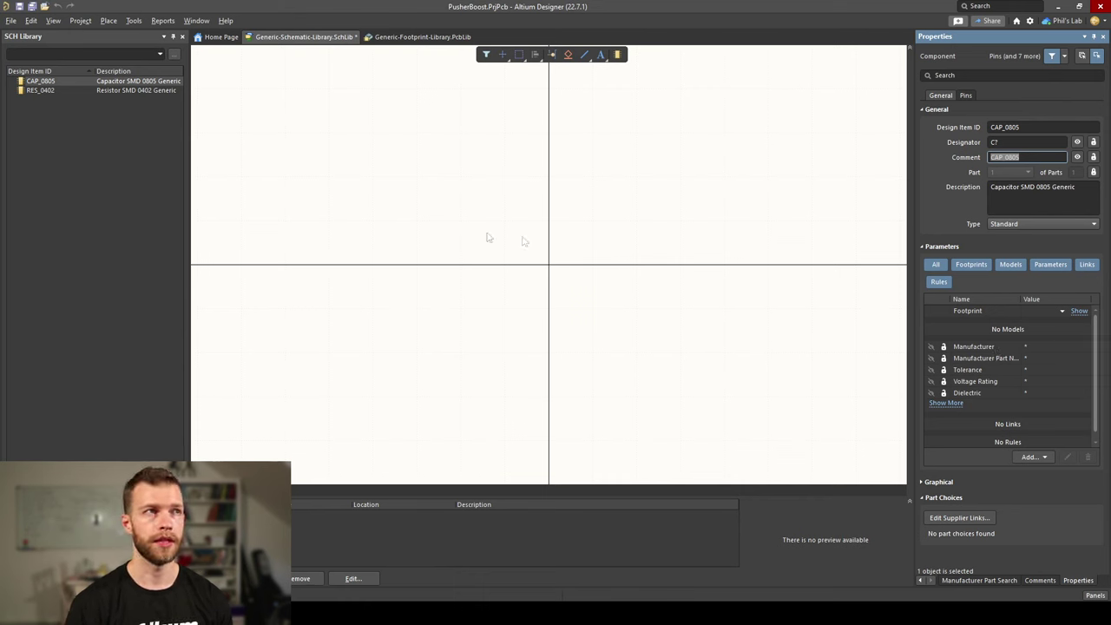
Place pins 1 and 2 on either side of the origin.
right_click(441, 243)
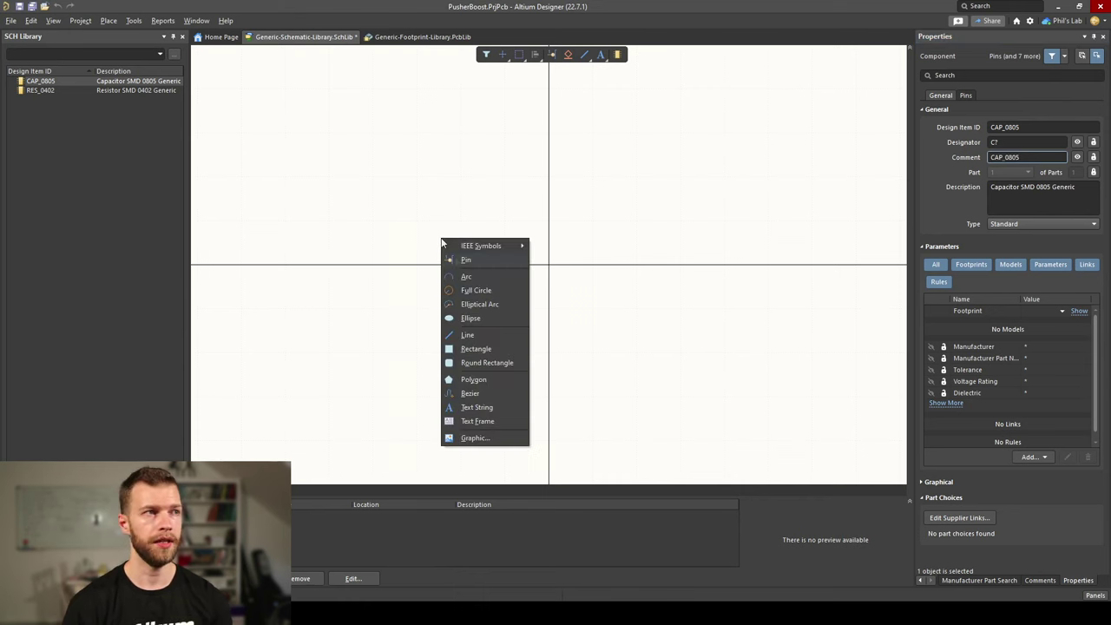
left_click(469, 258)
key("Tab")
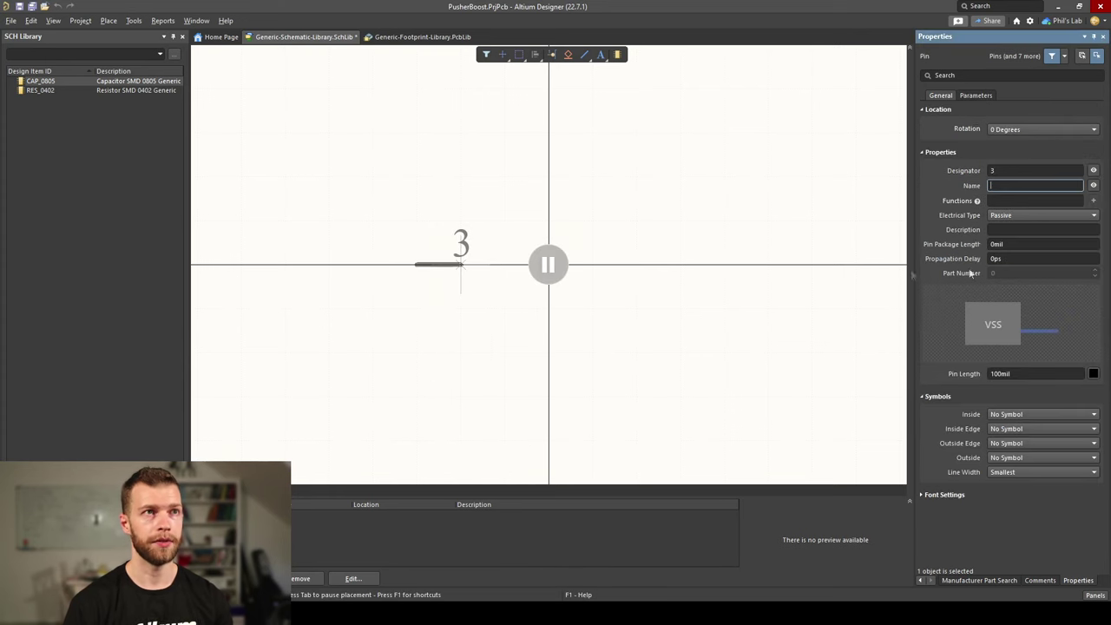
type("1")
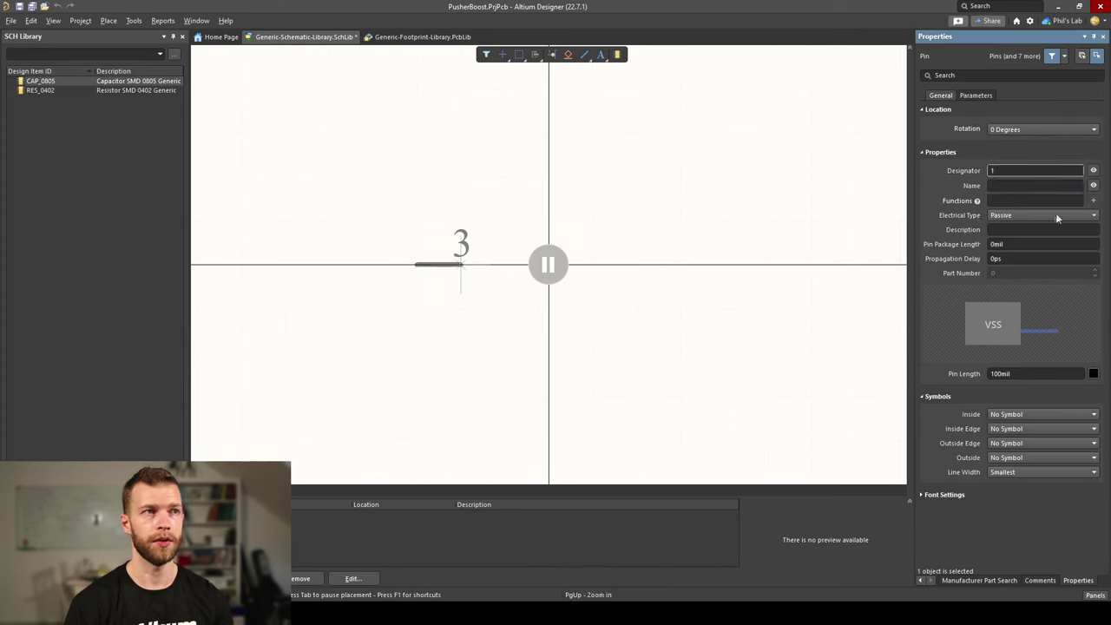
key("Return")
left_click(417, 278)
left_click(592, 276)
key("Escape")
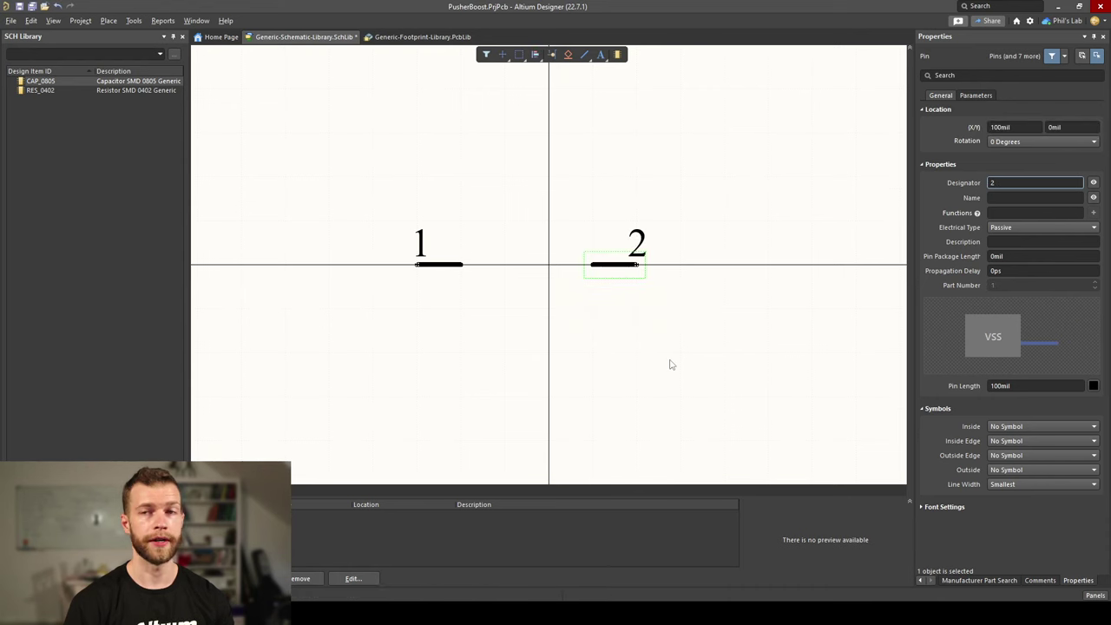
key("ctrl+a")
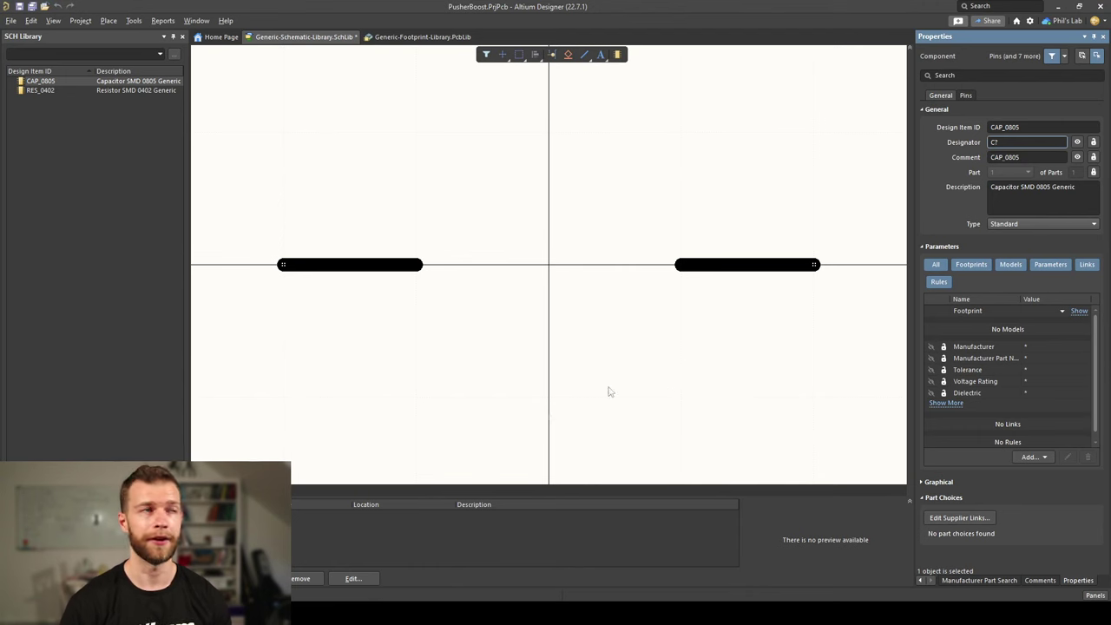
Draw the two vertical capacitor plates between the pins and save the schematic library.
key("p")
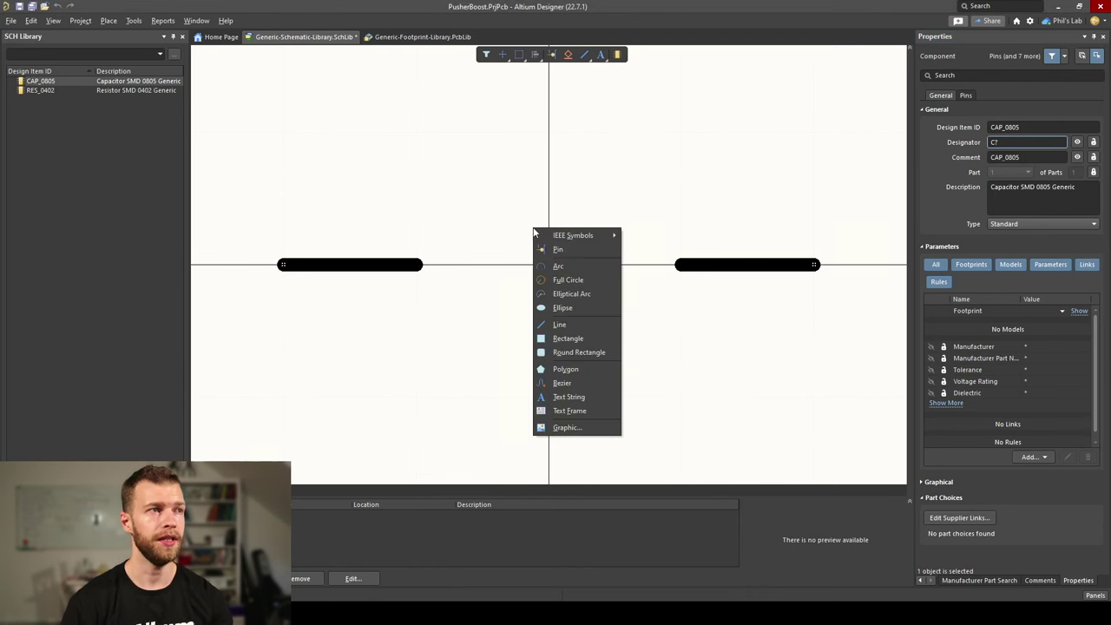
key("l")
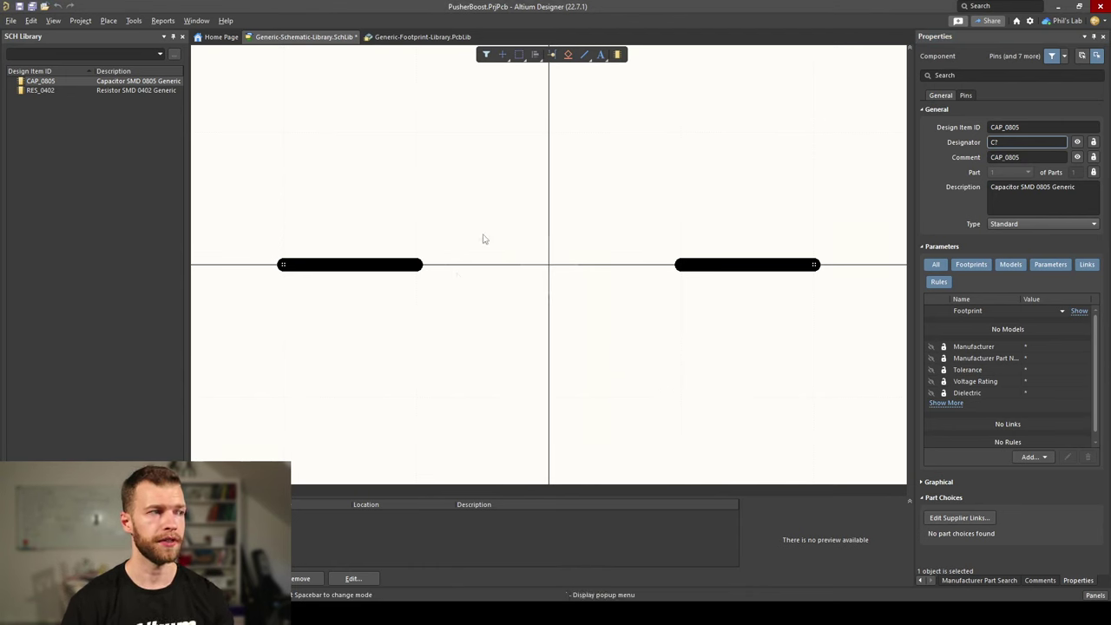
left_click(423, 264)
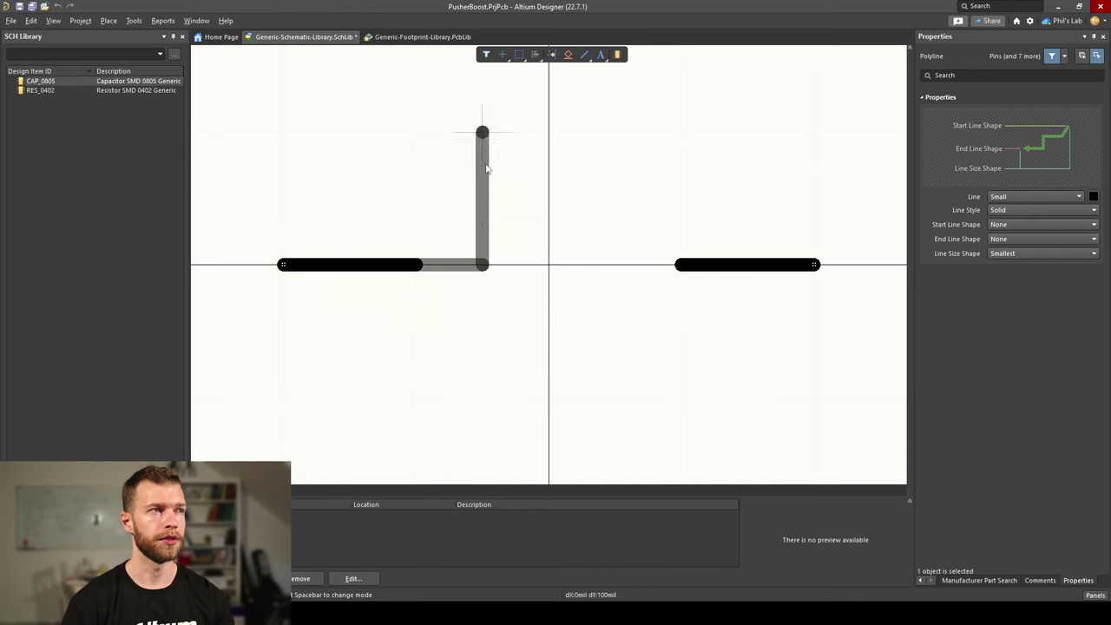
left_click(482, 132)
left_click(482, 400)
right_click(482, 400)
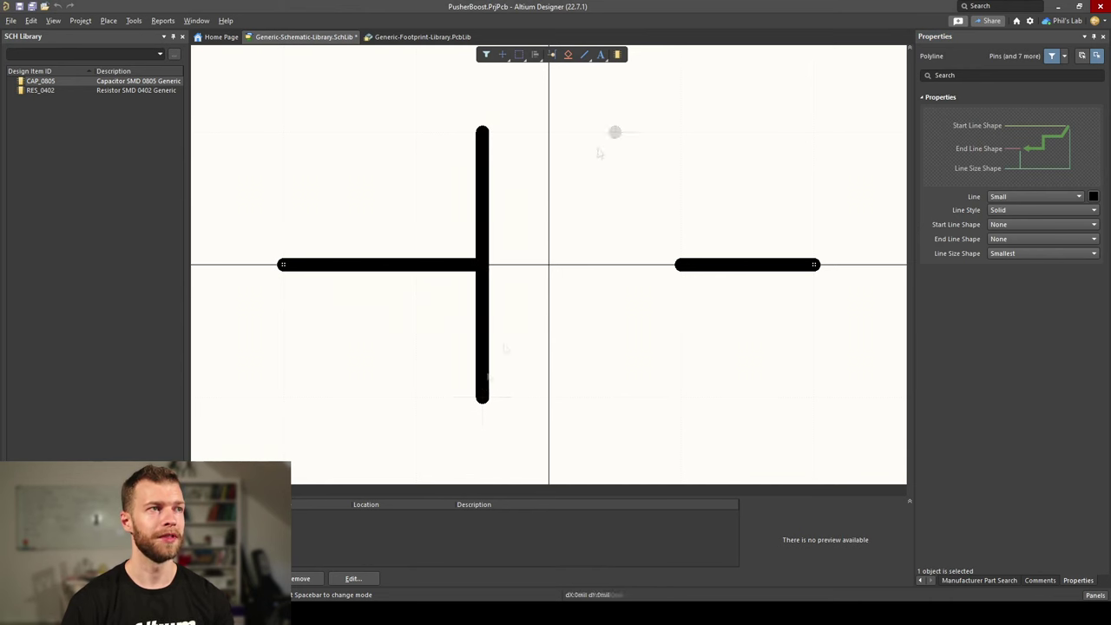
left_click(615, 132)
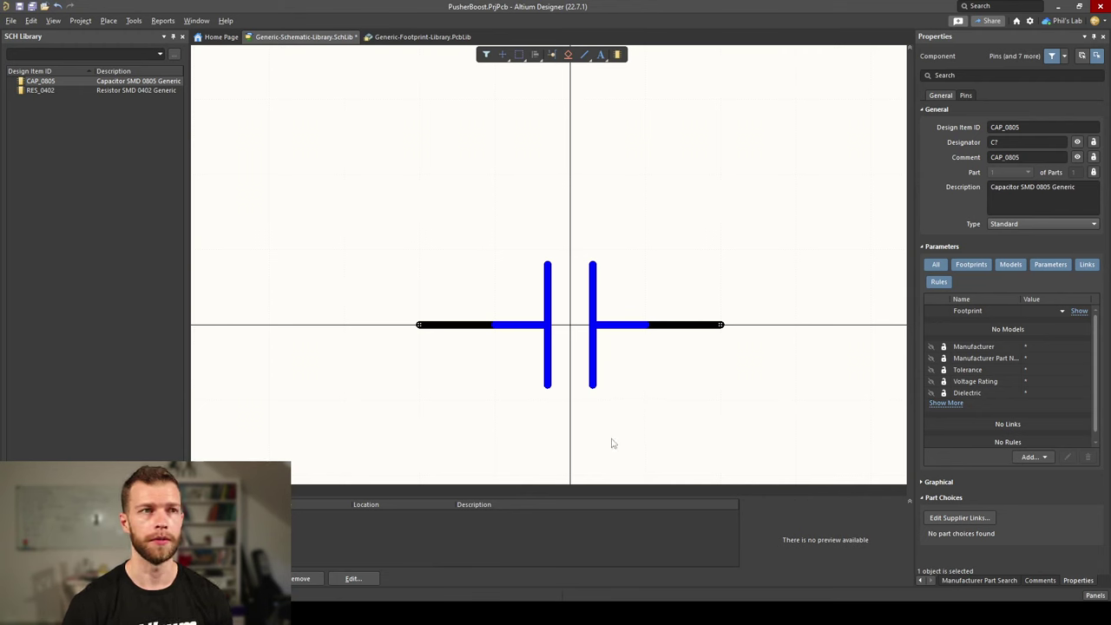
key("ctrl+s")
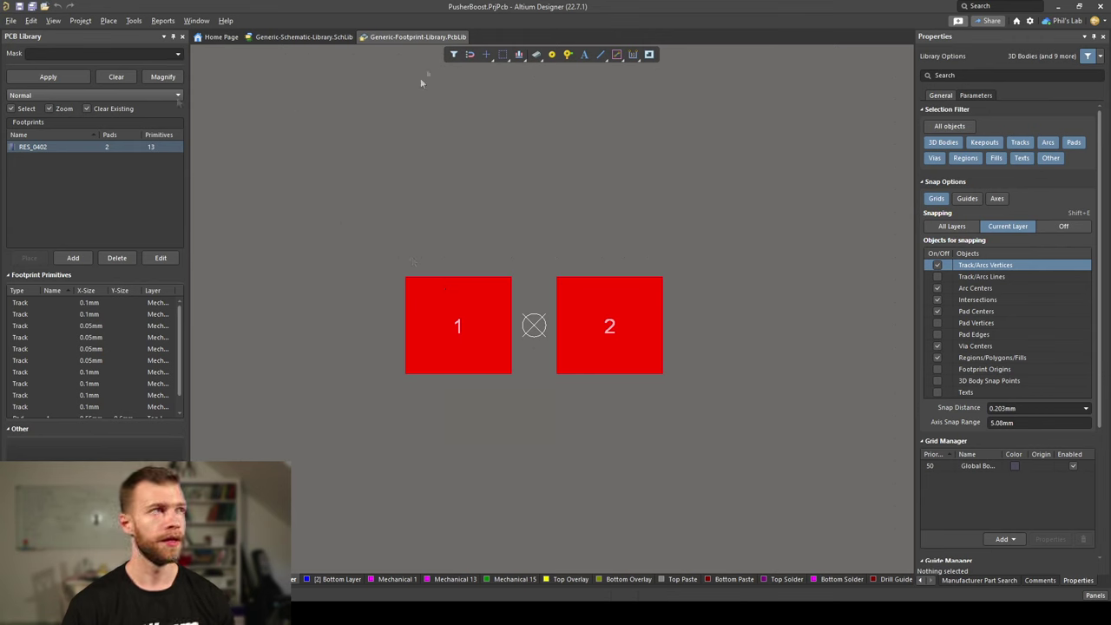
Start the IPC Compliant Footprint Wizard and choose the CHIP component type.
left_click(134, 20)
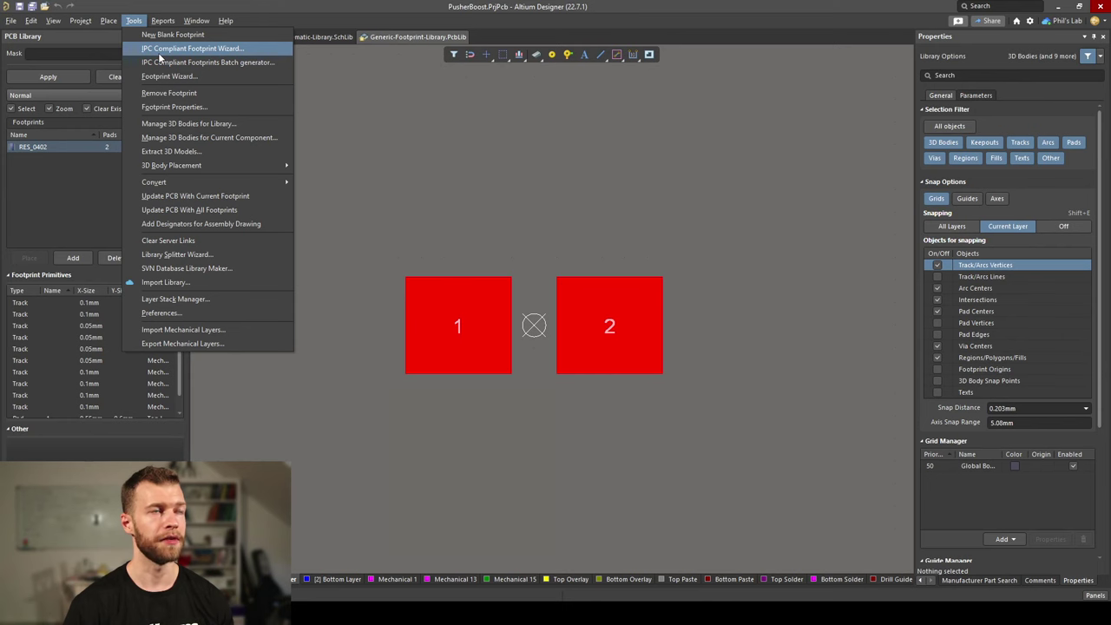
left_click(160, 49)
left_click(784, 492)
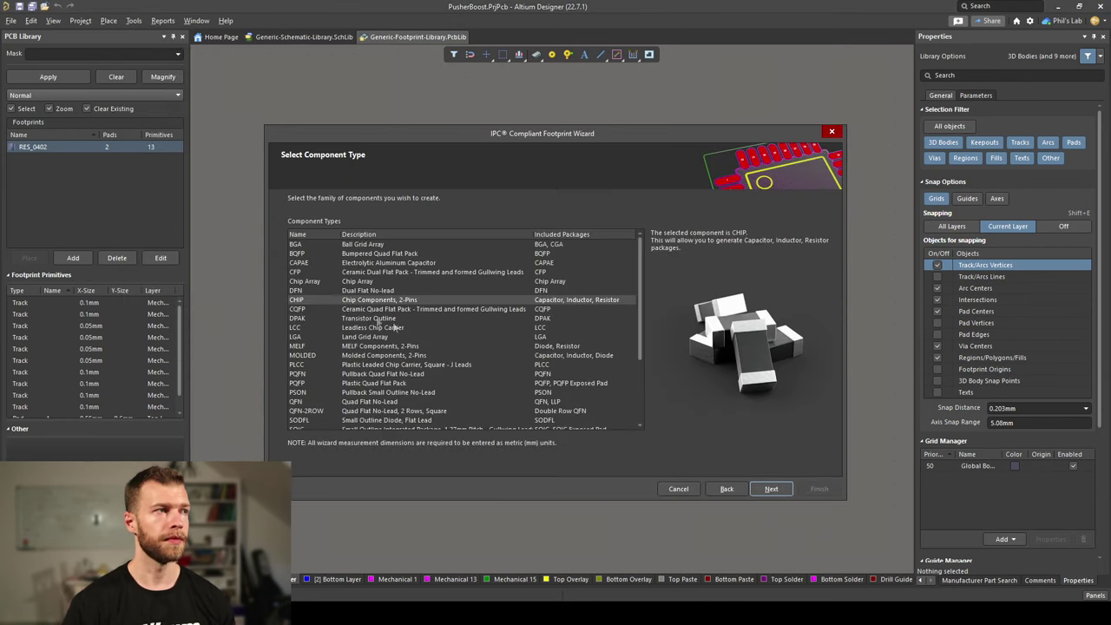
left_click(763, 488)
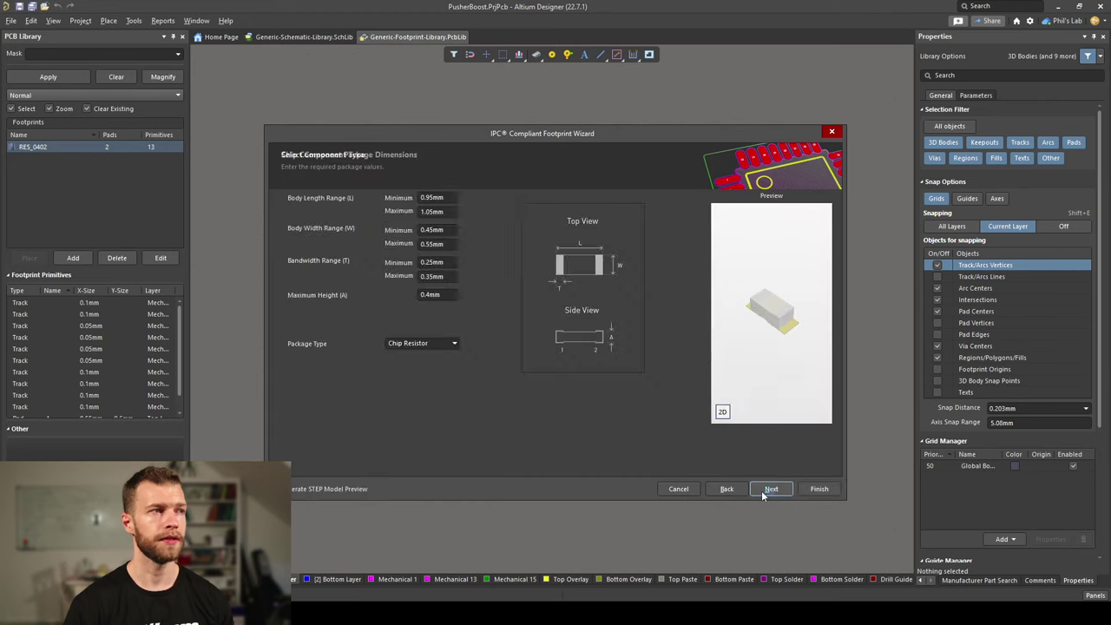
Set Package Type to Chip Capacitor with STEP model preview, then switch to the Yageo datasheet.
left_click(452, 345)
left_click(430, 354)
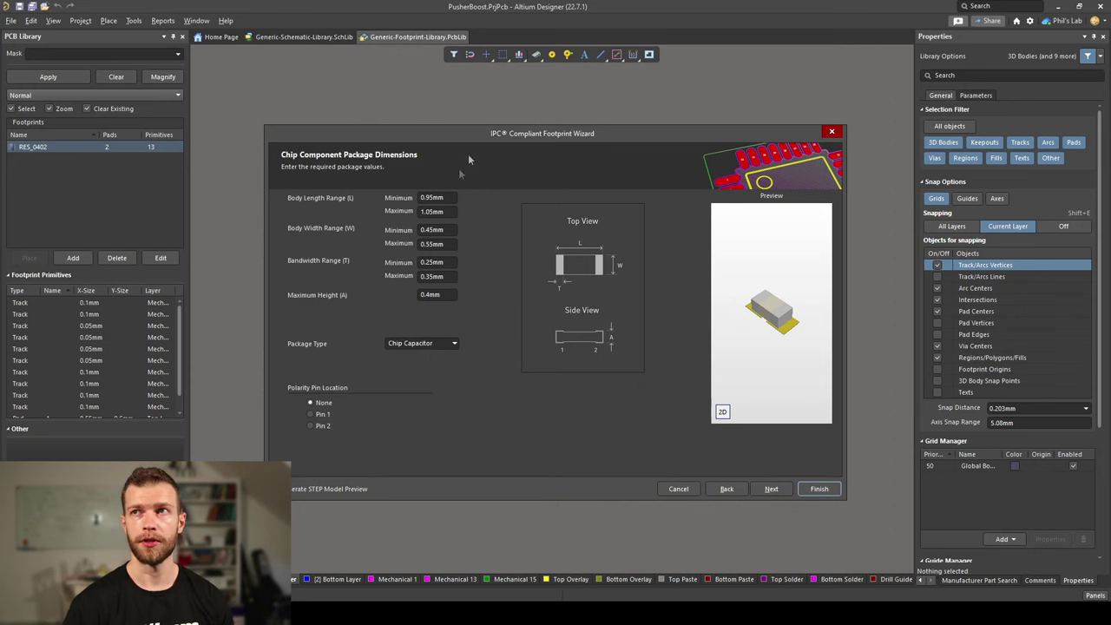
left_click_drag(459, 133, 510, 128)
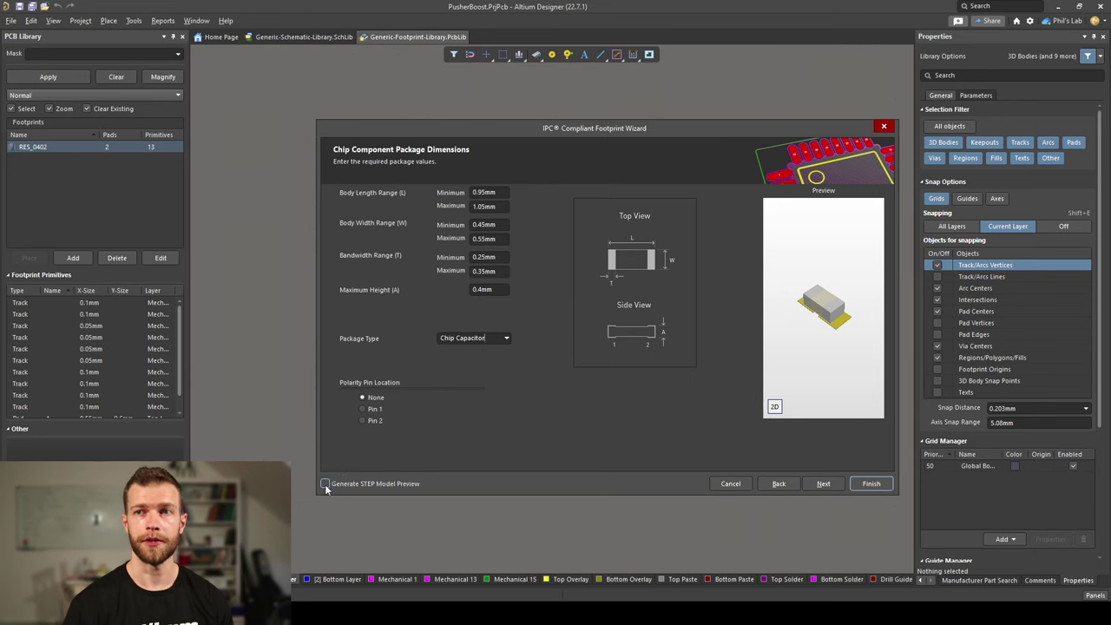
left_click(325, 484)
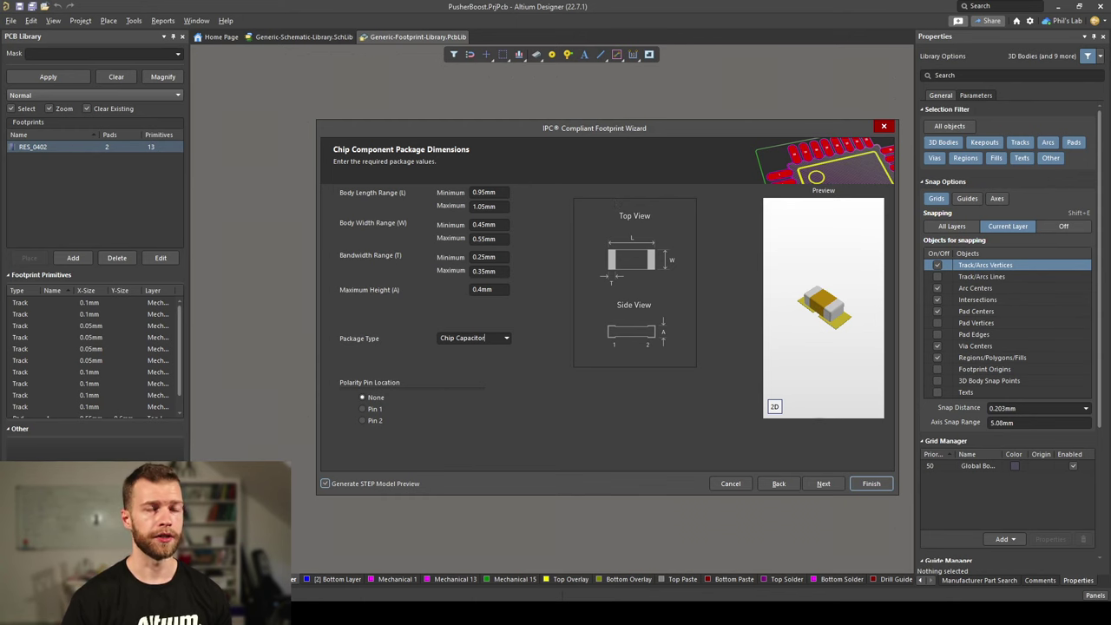
key("alt+Tab")
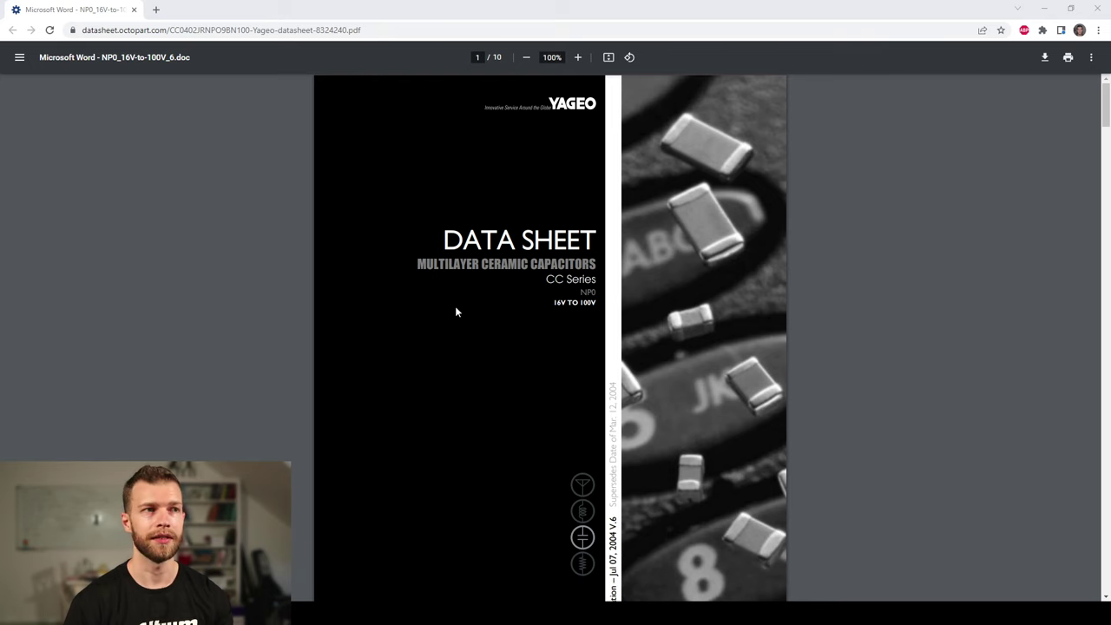
Find Table 1 in the Yageo datasheet, highlight the CC0805 dimensions, then return to the wizard.
scroll(457, 313, "down", 4)
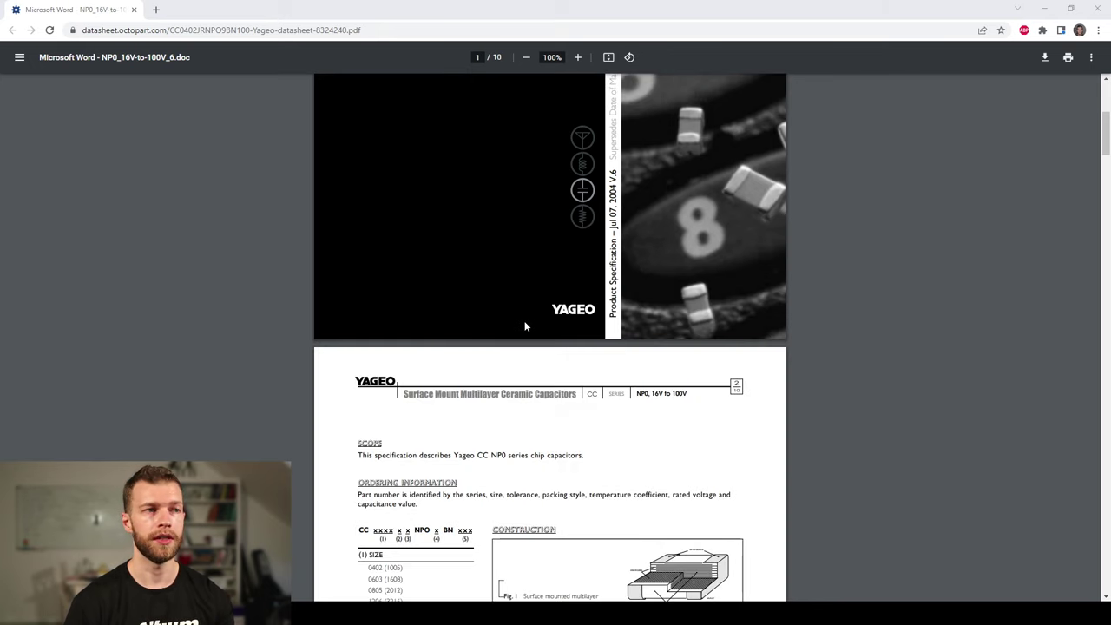
scroll(524, 326, "down", 3)
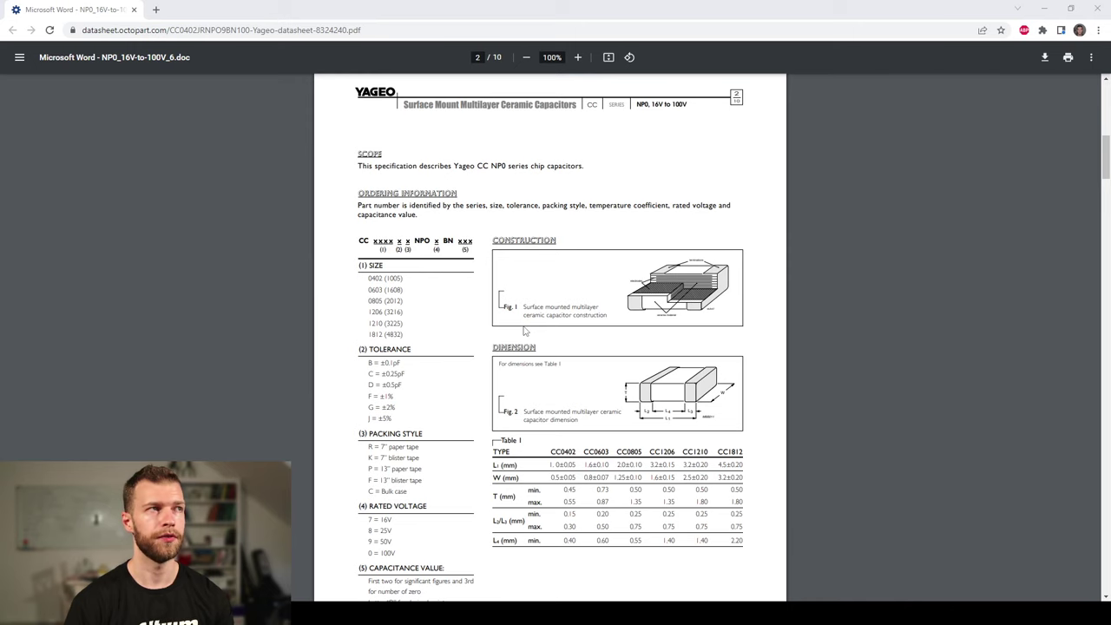
scroll(525, 328, "down", 1)
left_click_drag(617, 393, 640, 394)
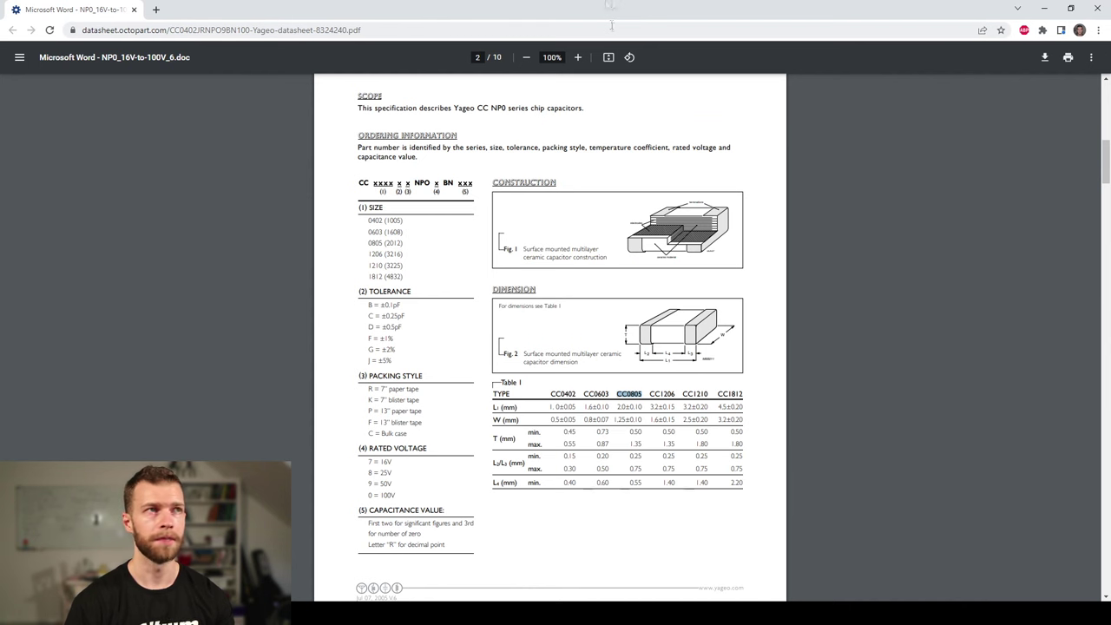
key("alt+Tab")
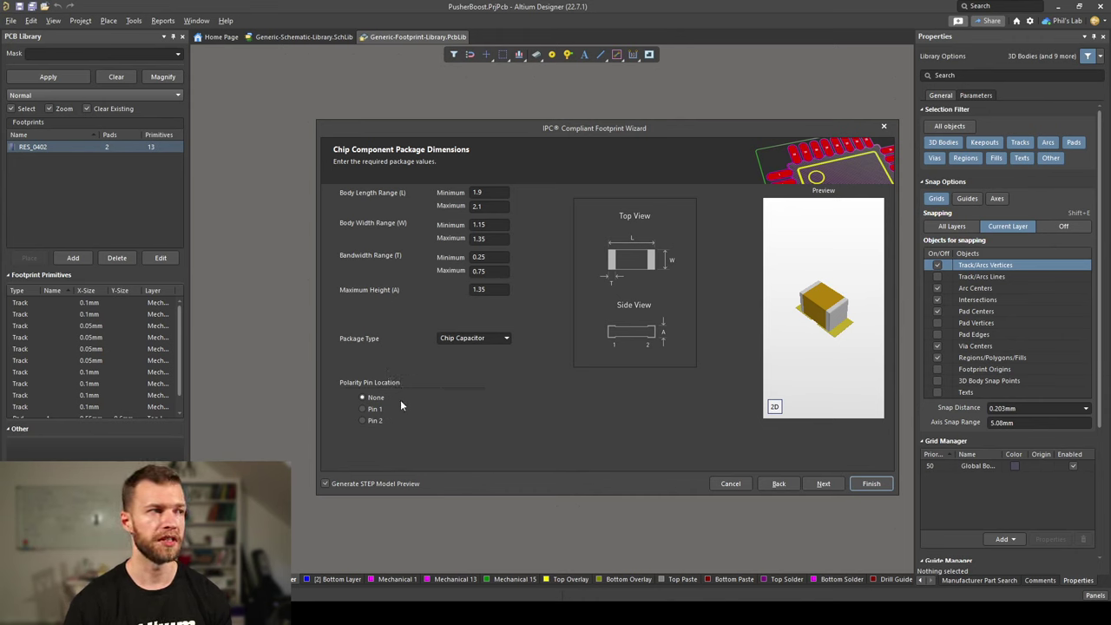
Accept the calculated heel spacing and dimensions, name the footprint CAP_0805, and finish the wizard.
left_click(821, 484)
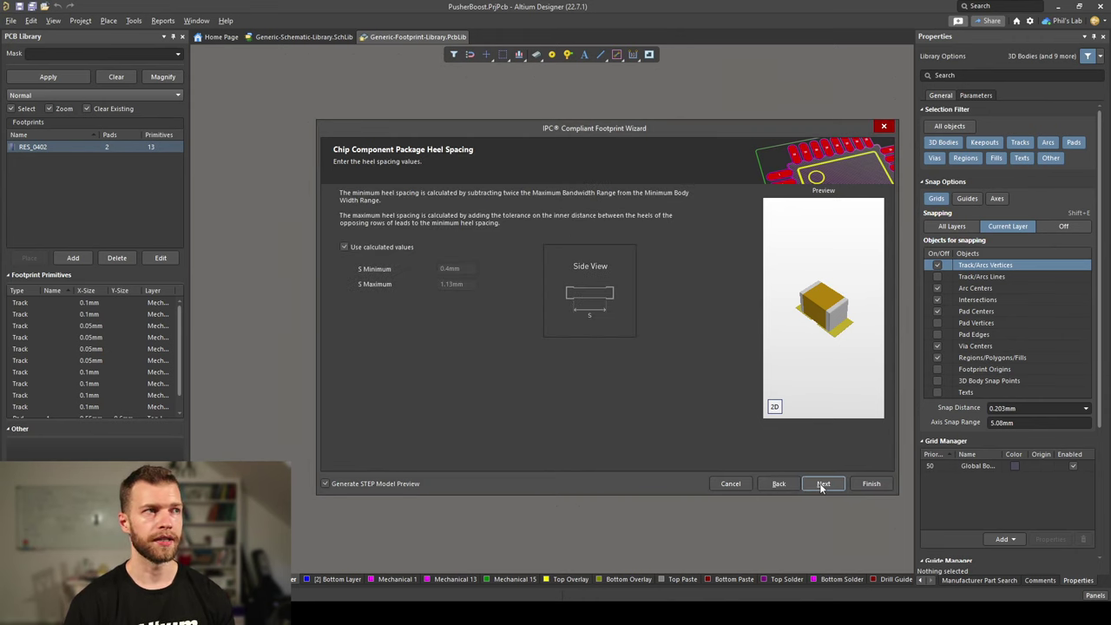
left_click(821, 485)
left_click(821, 484)
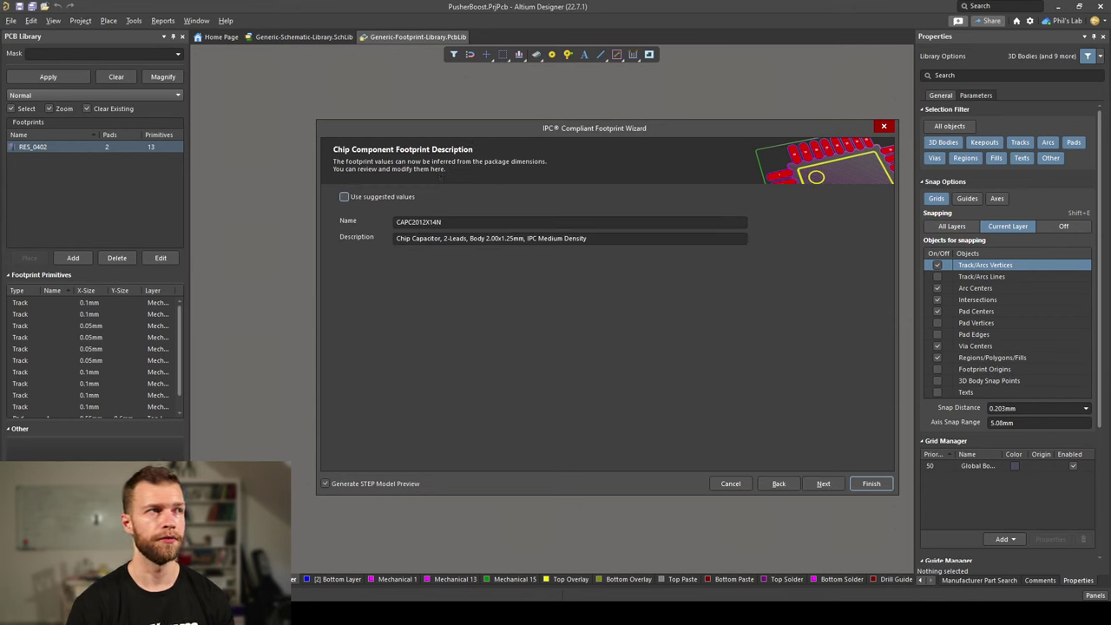
left_click(375, 199)
key("Tab")
type("CAP_0805")
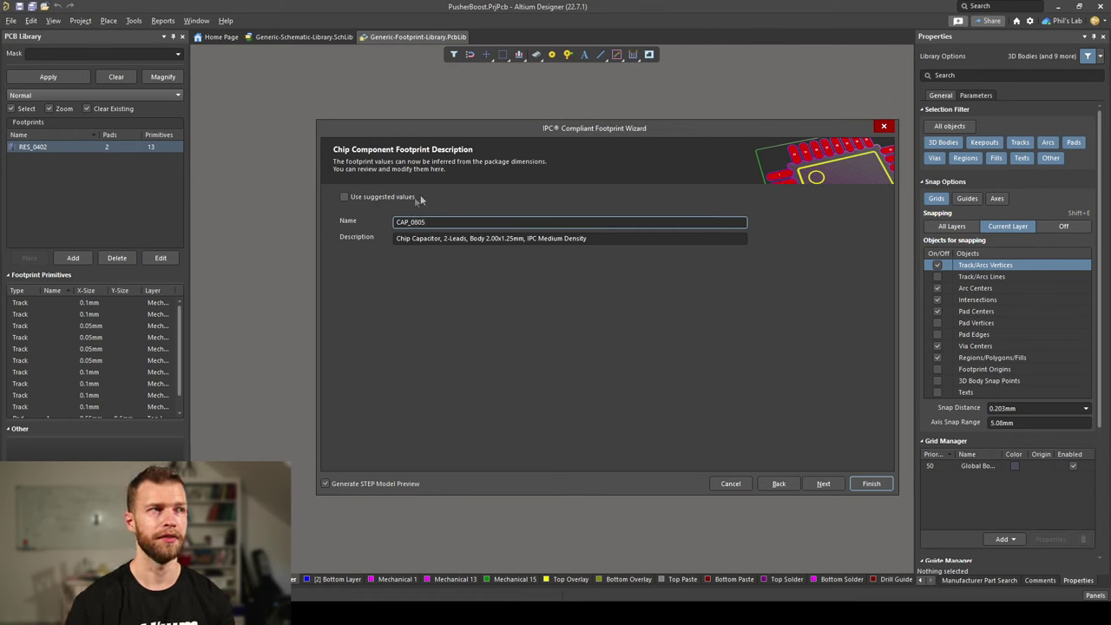
left_click(821, 483)
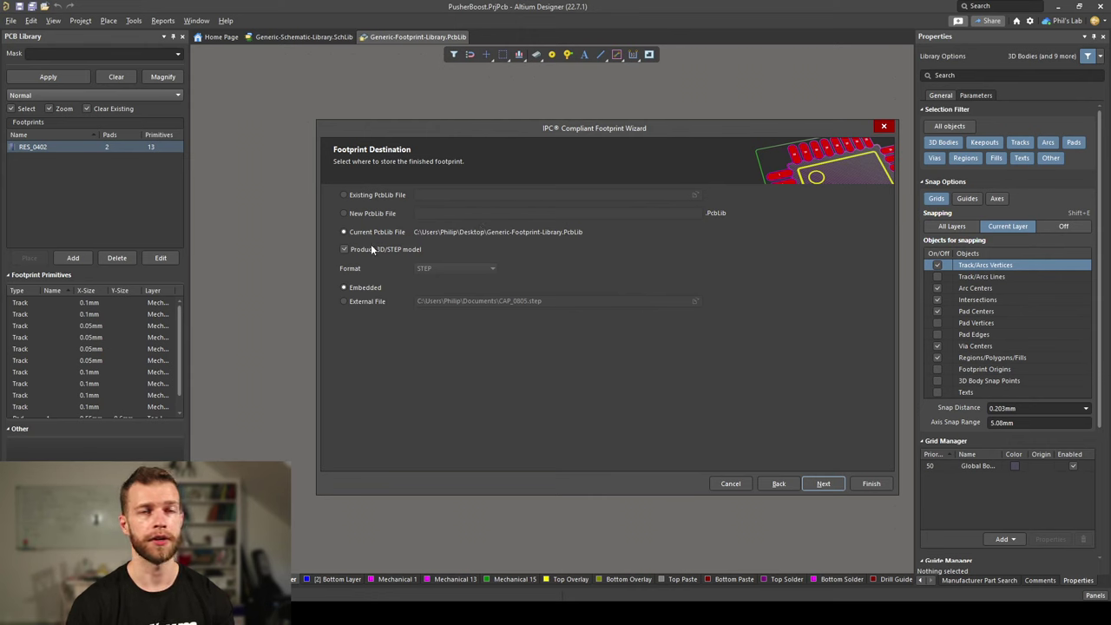
left_click(822, 484)
left_click(869, 483)
Inspect the CAP_0805 footprint in 3D and save the footprint library.
key("3")
right_click_drag(556, 421, 570, 471, "shift")
key("ctrl+s")
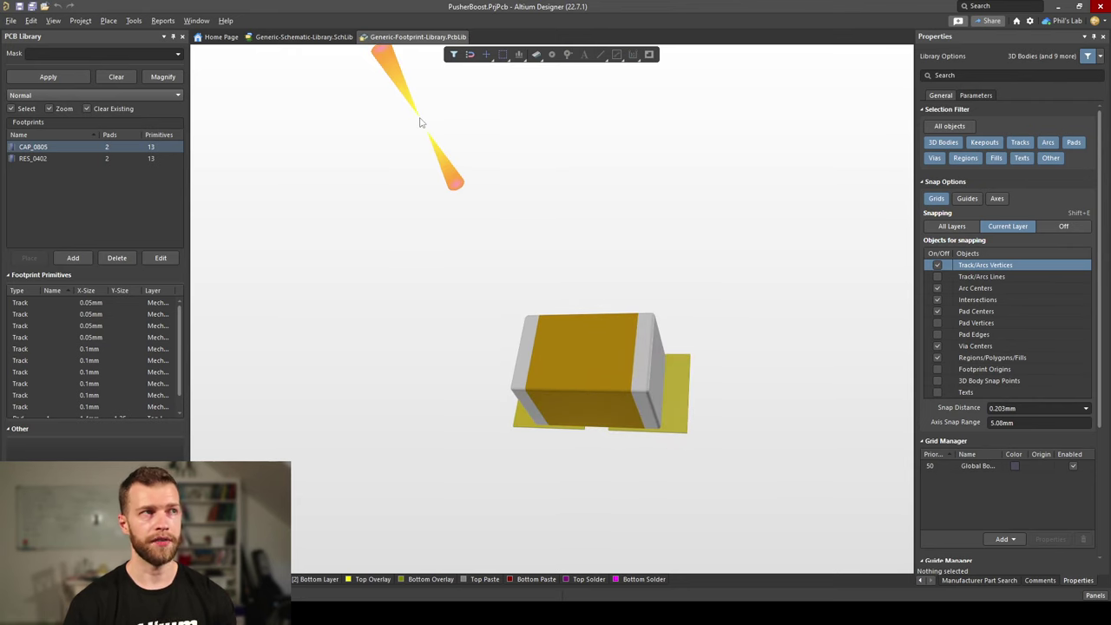
In the SchLib, add CAP_0805 from Generic-Footprint-Library.PcbLib as the capacitor's footprint model.
left_click(313, 39)
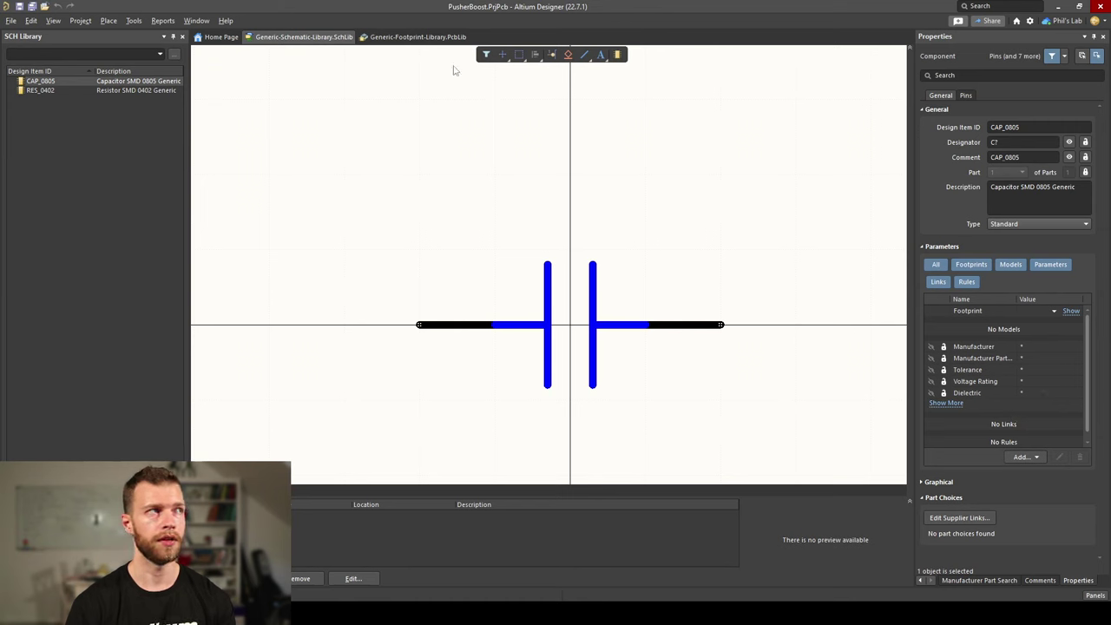
left_click(1037, 458)
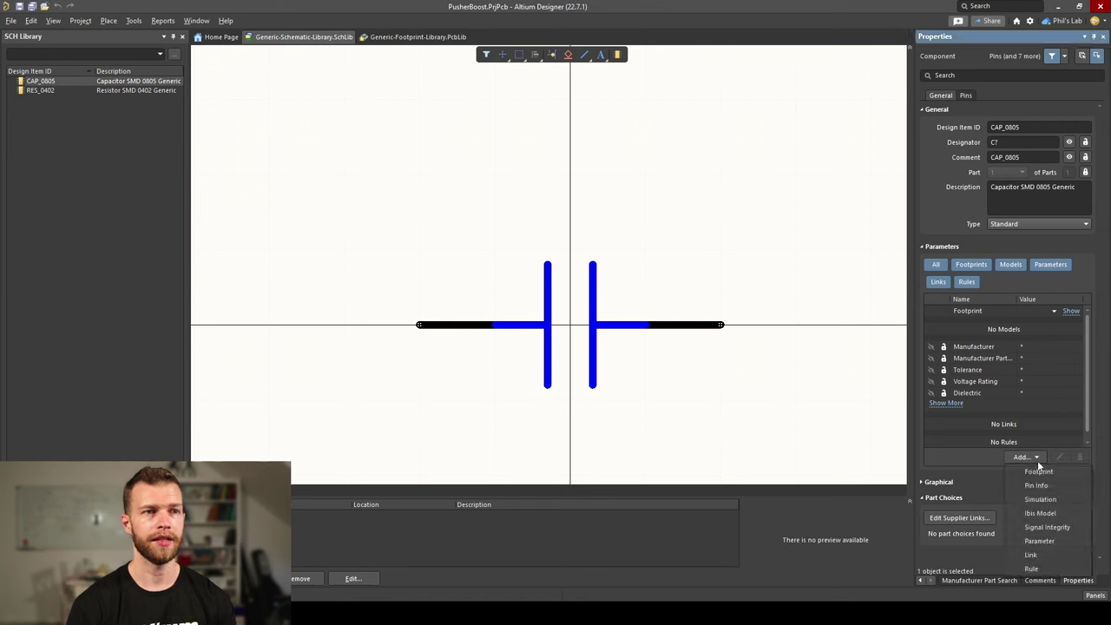
left_click(1038, 467)
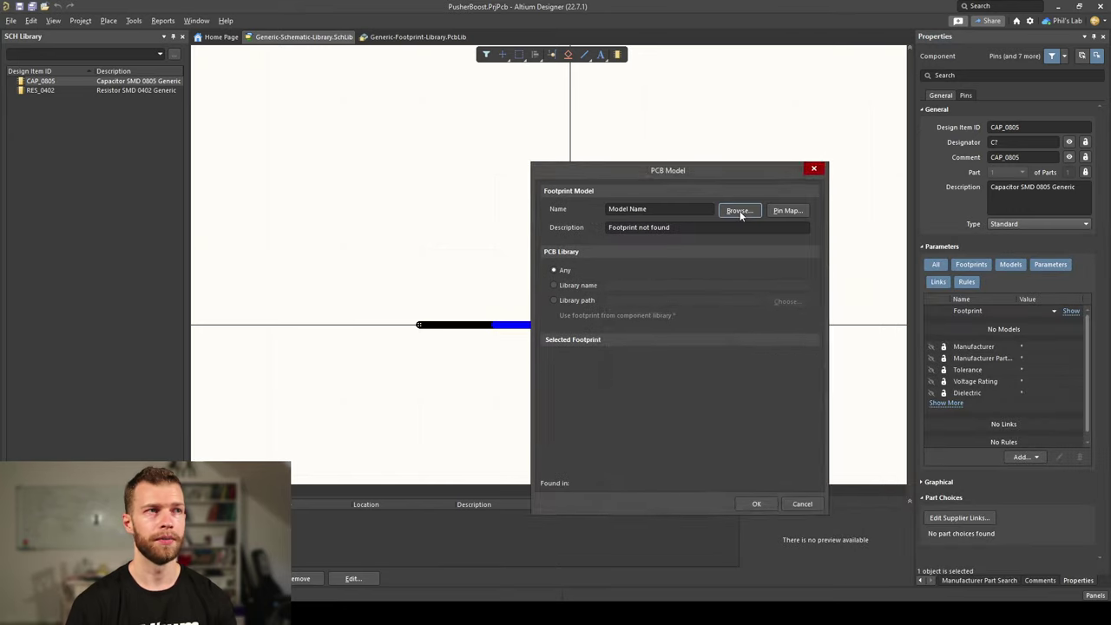
left_click(739, 210)
left_click(693, 307)
left_click(686, 327)
left_click(635, 356)
left_click(857, 500)
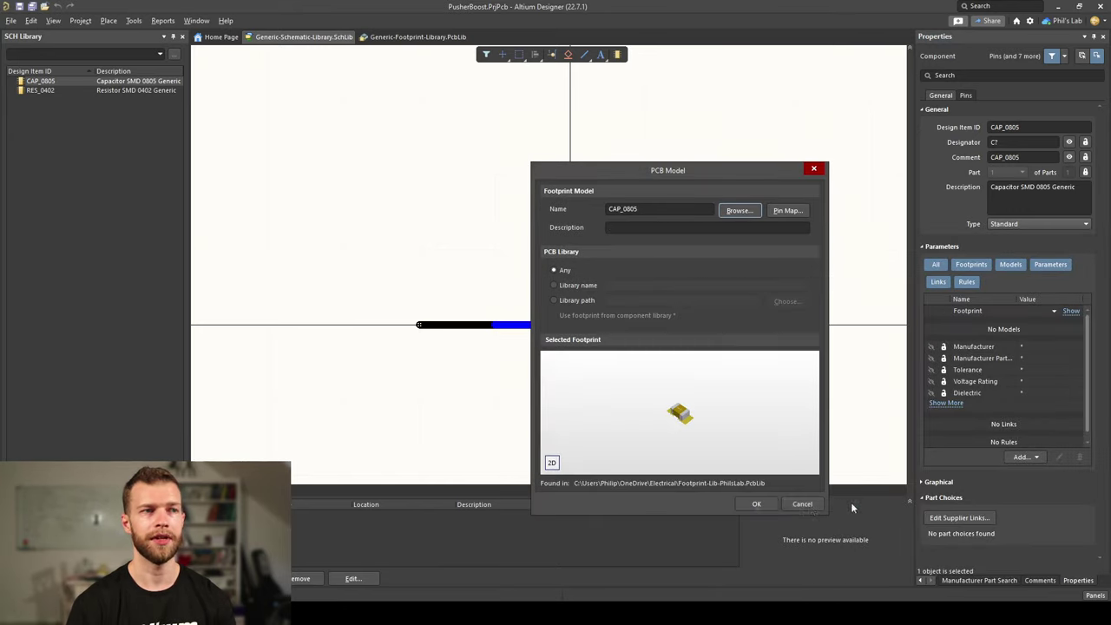
left_click(755, 504)
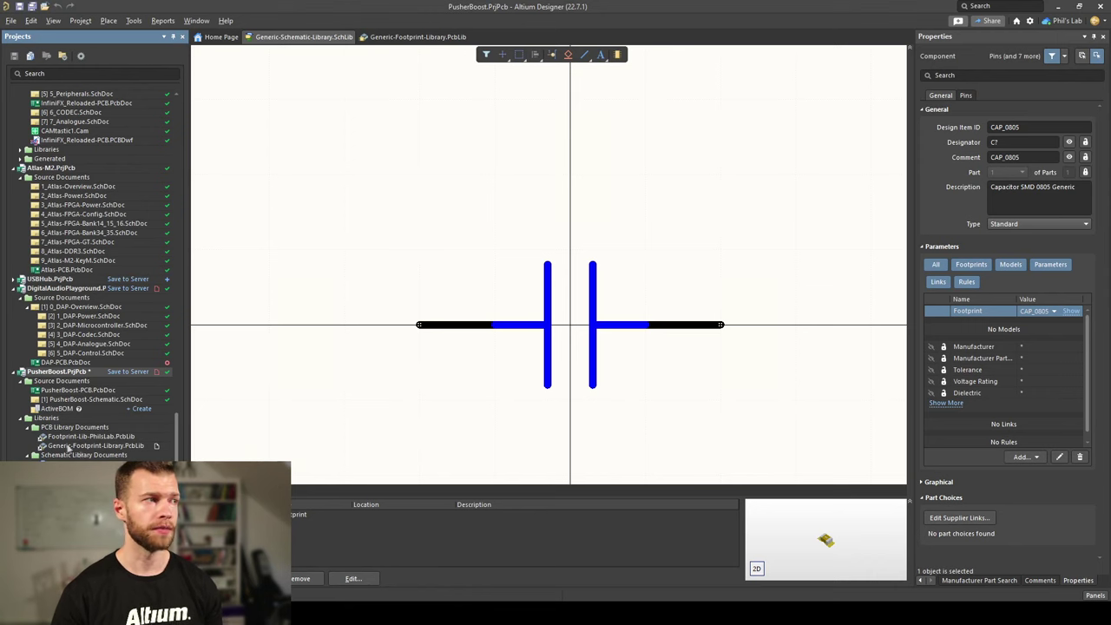
Open PusherBoost-Schematic.SchDoc and list Generic-Schematic-Library.SchLib parts in the Components panel.
double_click(88, 400)
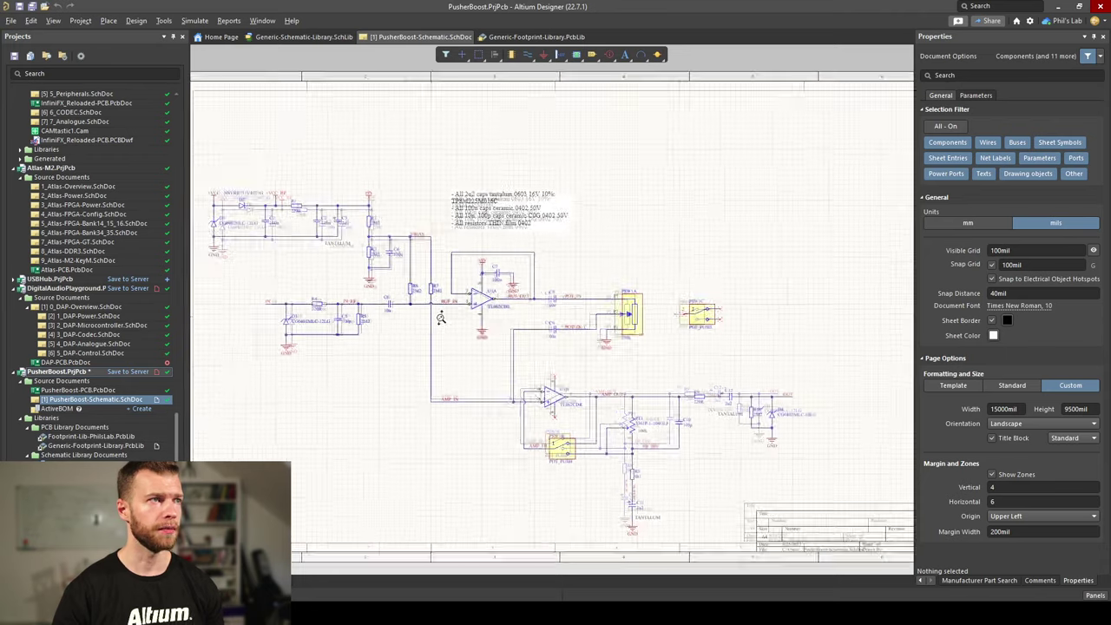
left_click(921, 580)
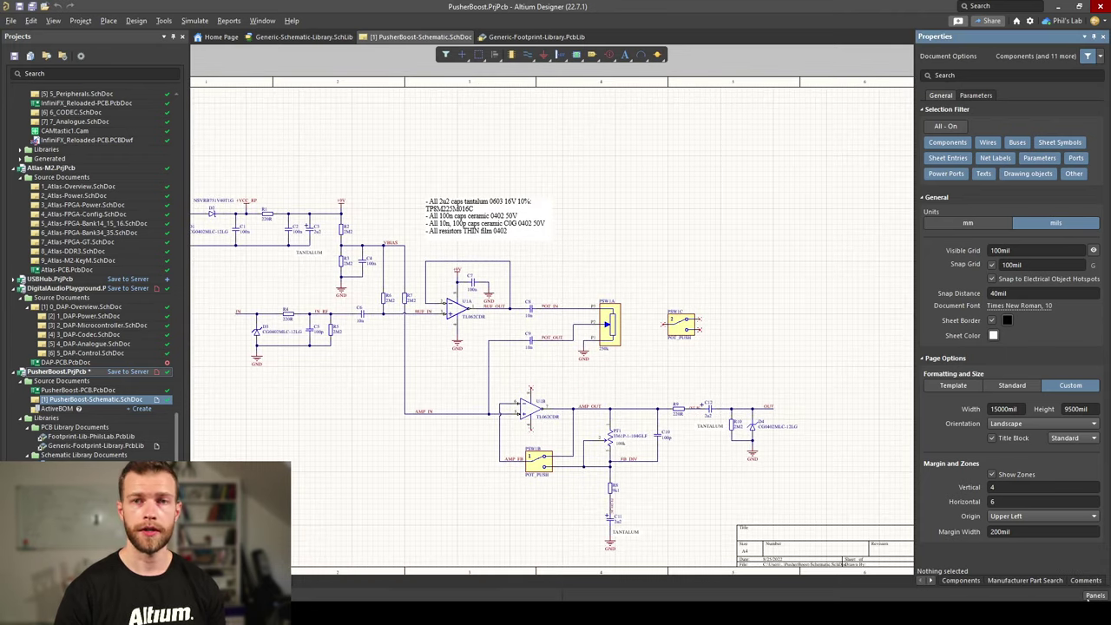
left_click(1095, 596)
left_click(1067, 415)
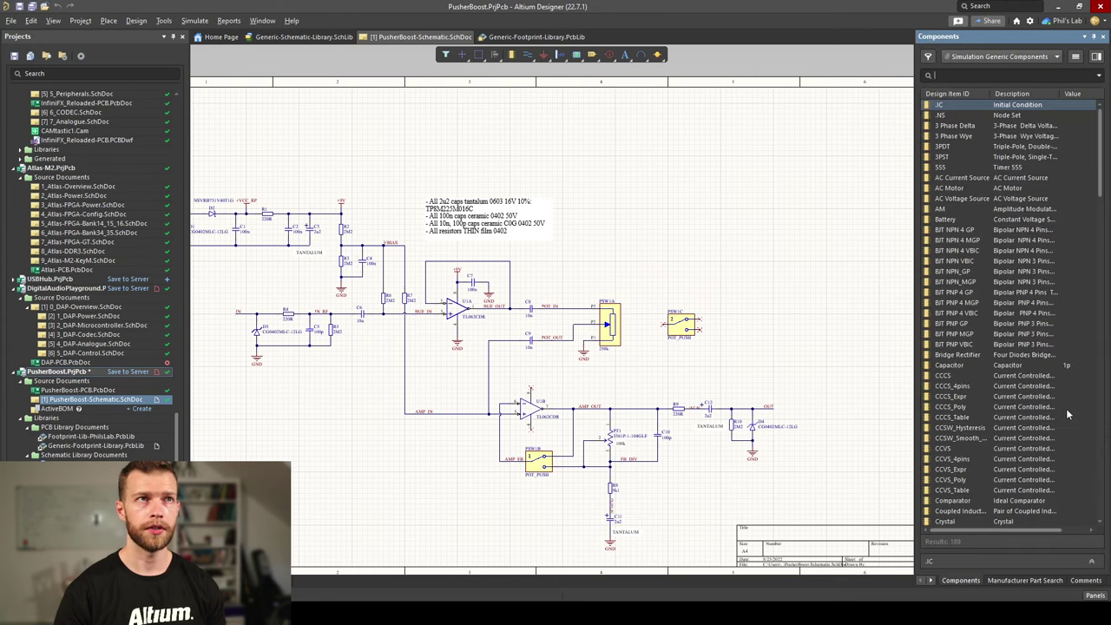
left_click(1054, 57)
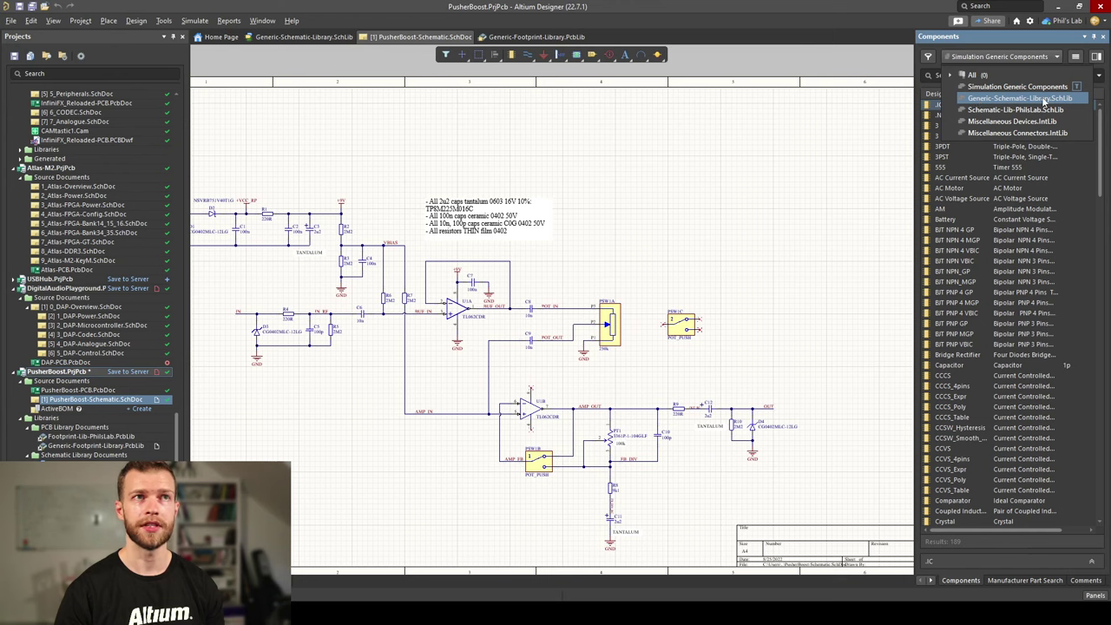
left_click(1044, 99)
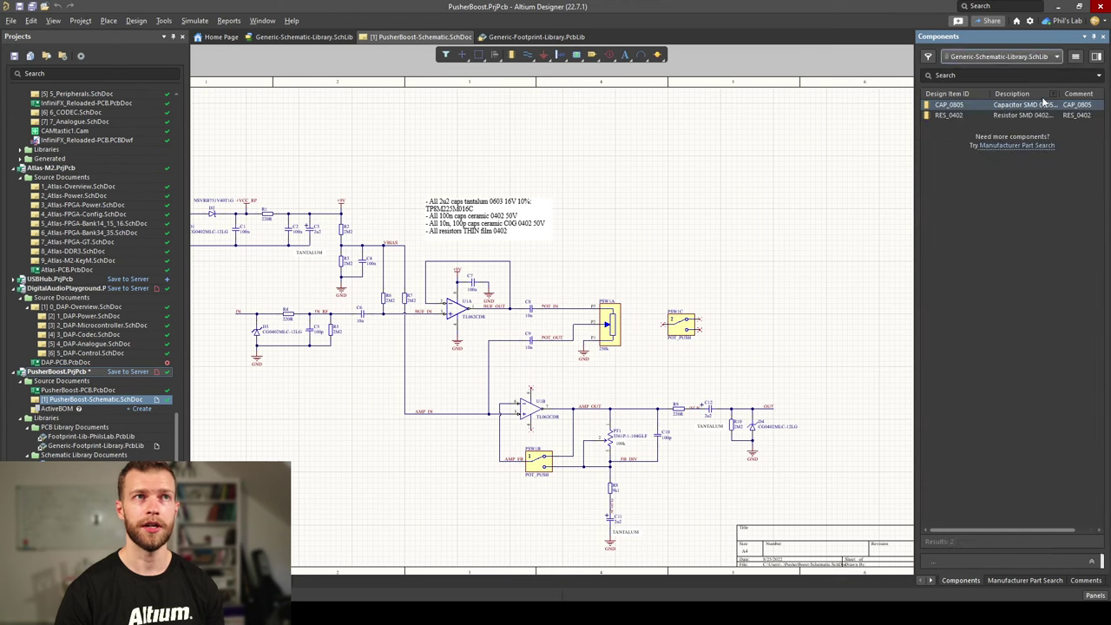
Drag the CAP_0805 capacitor and the RES_0402 resistor onto the schematic.
right_click(958, 106)
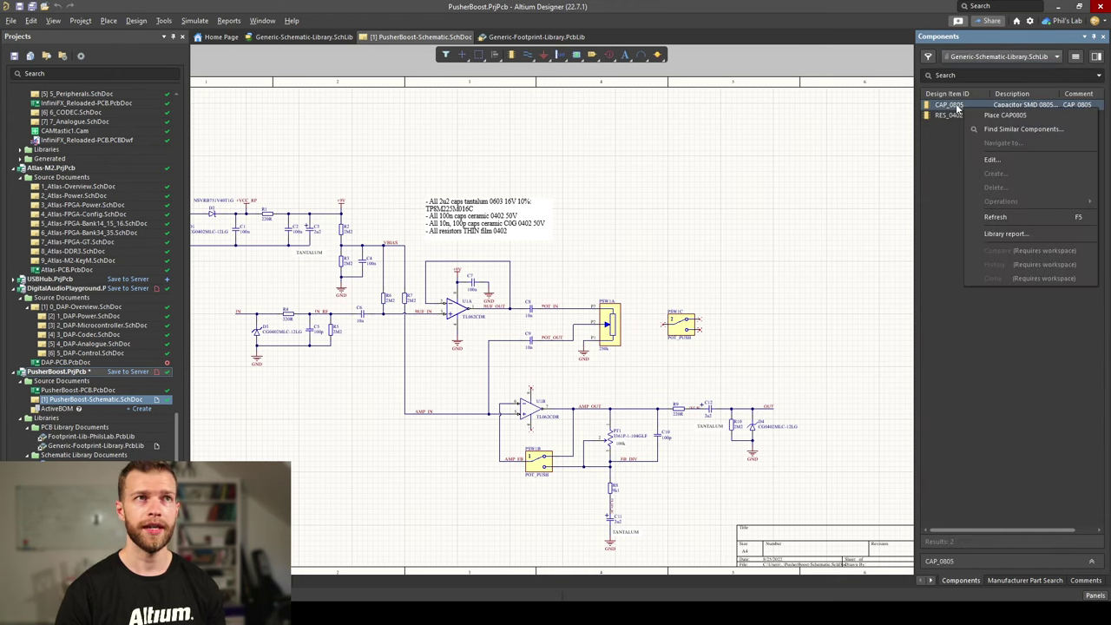
left_click_drag(949, 107, 842, 151)
scroll(842, 151, "up", 4, "ctrl")
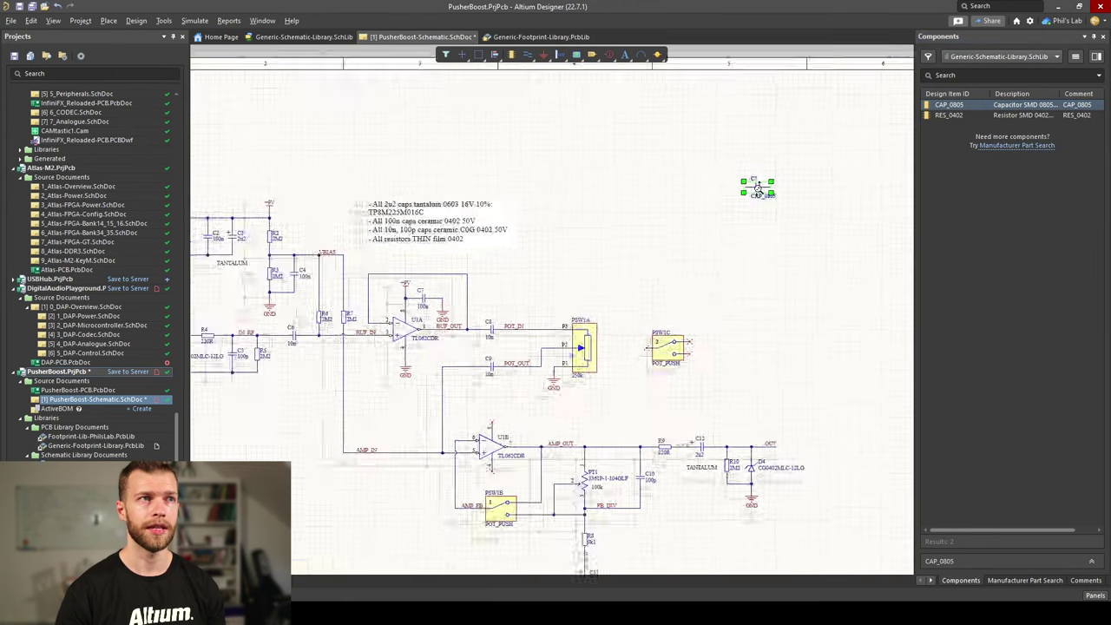
left_click(842, 151)
scroll(781, 174, "up", 1, "ctrl")
left_click_drag(955, 115, 584, 269)
Drop the RES_0402 resistor below-left of the capacitor and show the Properties panel.
left_click(655, 251)
left_click(590, 271)
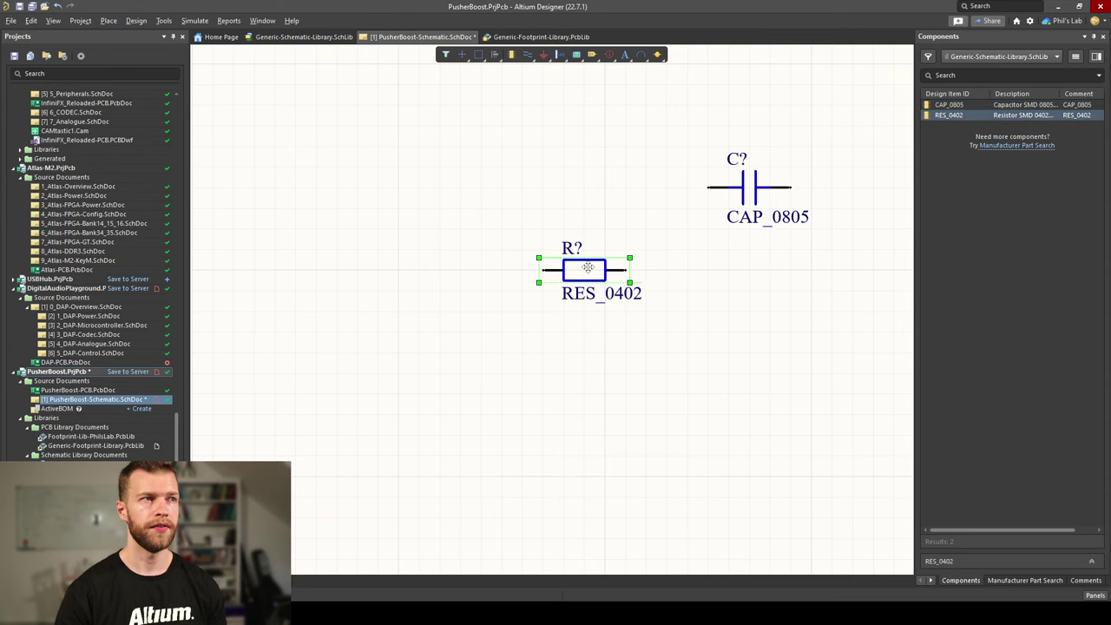
left_click(1093, 595)
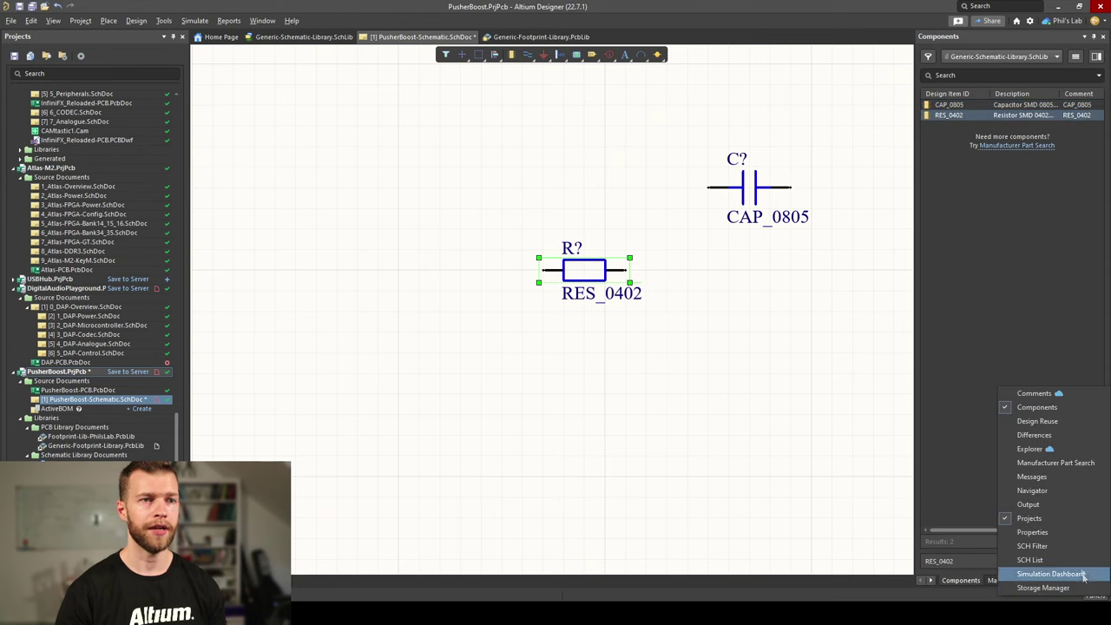
left_click(1068, 532)
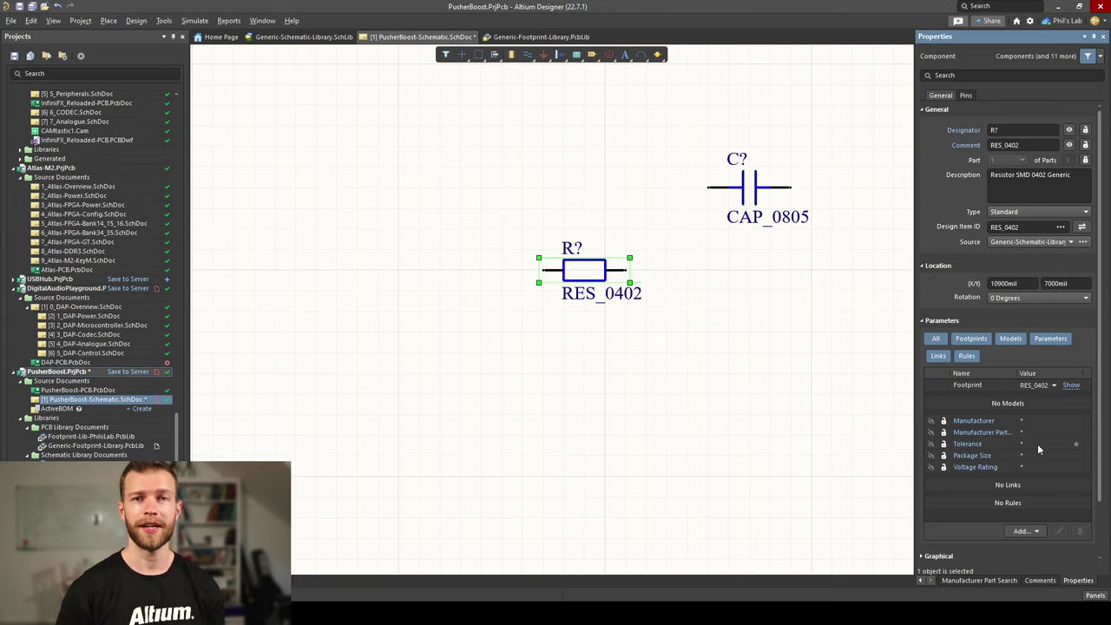
Change the resistor's value to 22k and the capacitor's value to 10u.
double_click(599, 294)
type("22k")
key("Return")
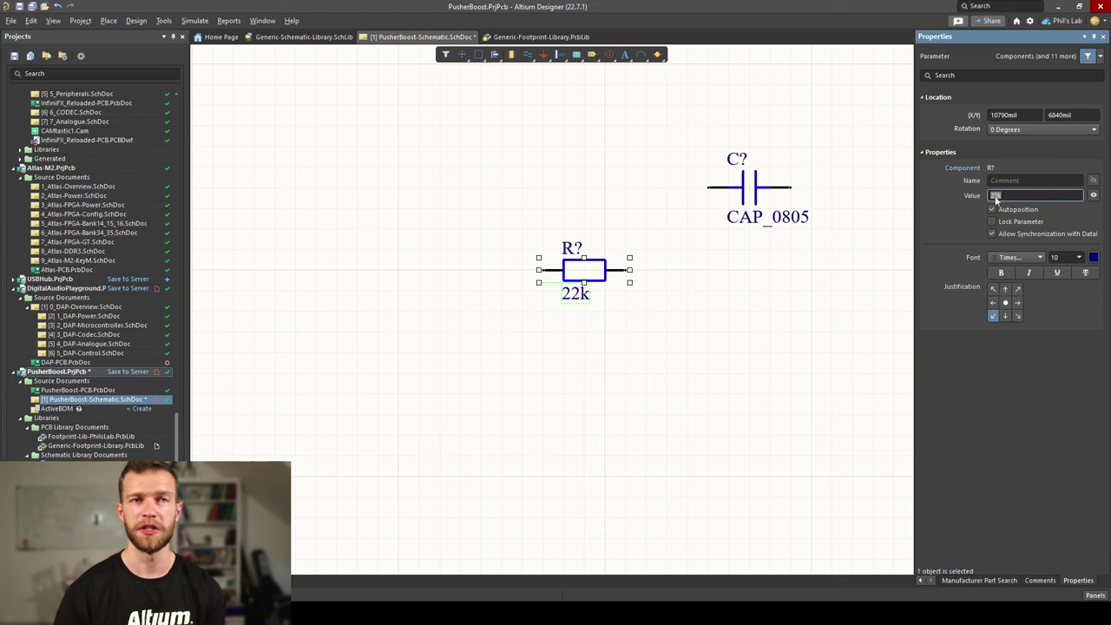
double_click(742, 223)
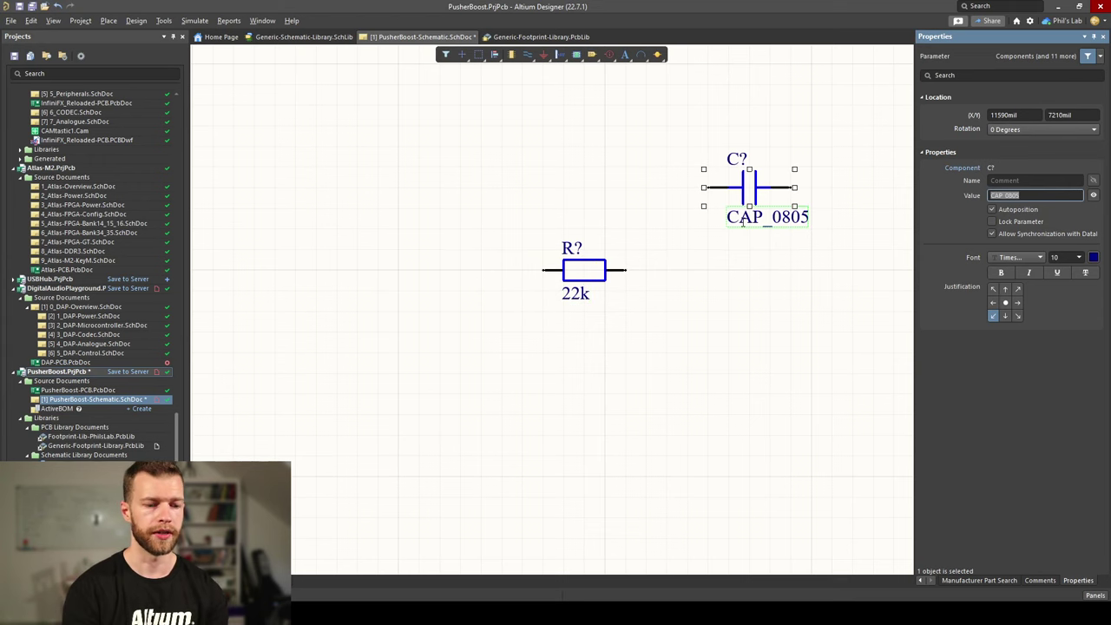
type("10u")
key("Return")
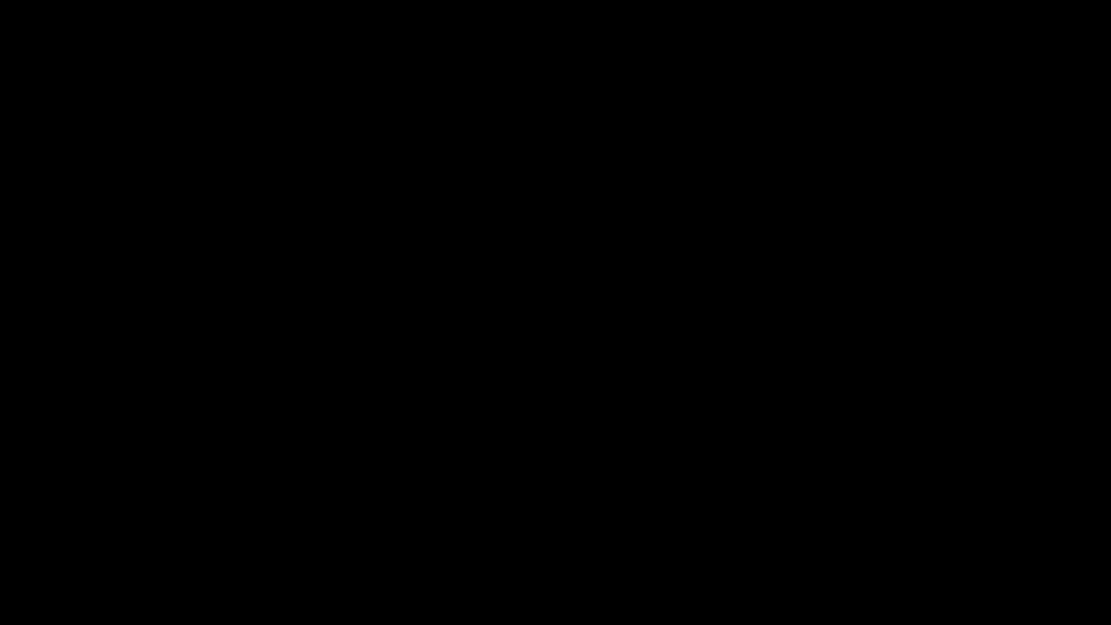